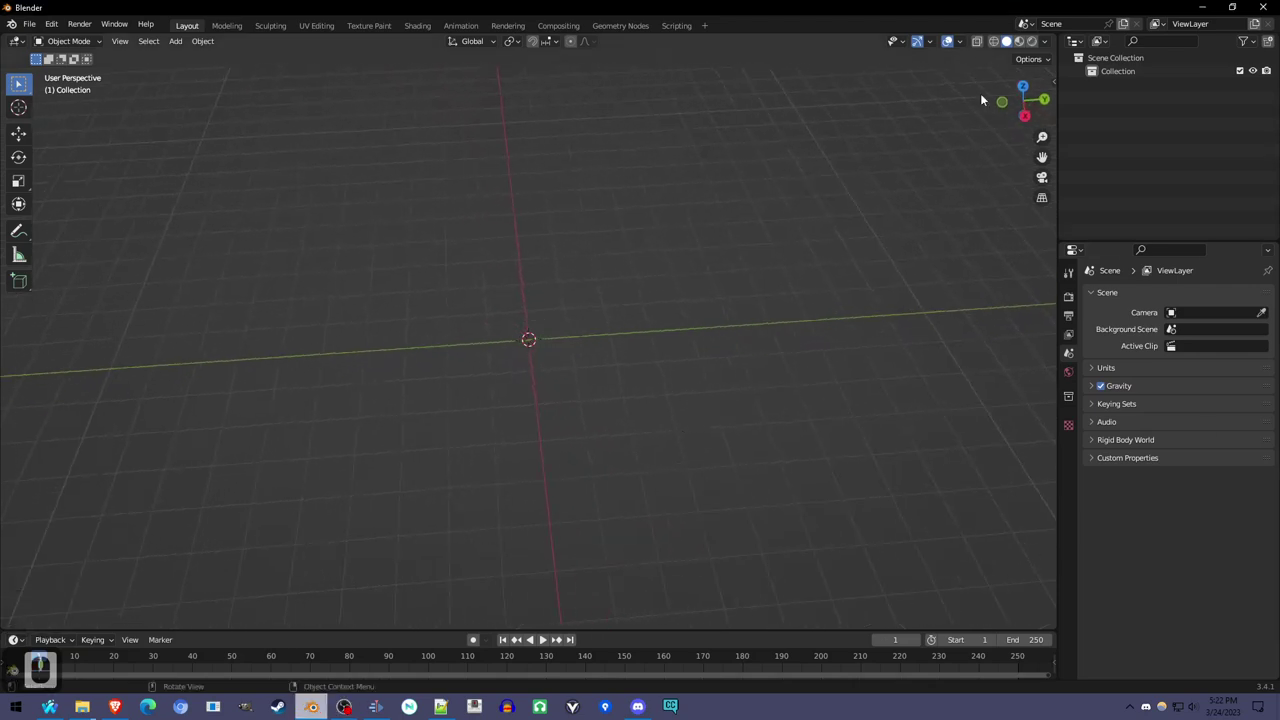
Step: From top view, add a Bezier curve and delete all its default points in Edit Mode
click(1024, 91)
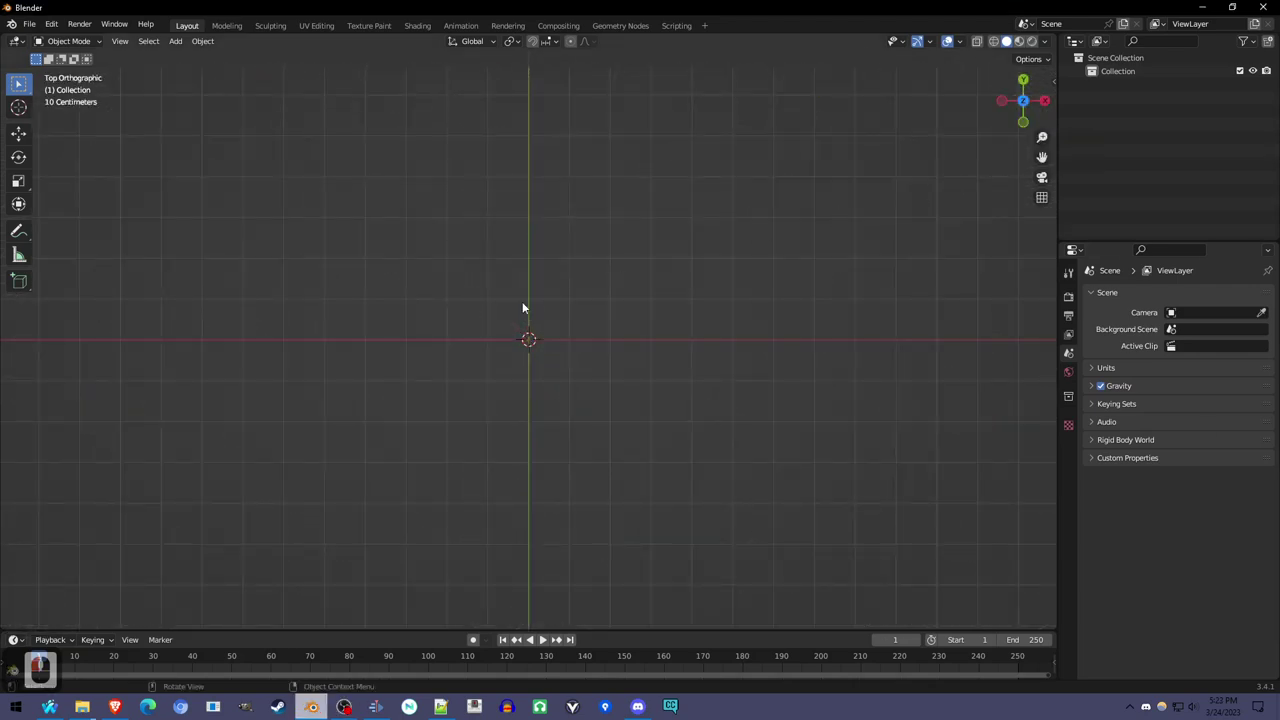
scroll(525, 325, down, 5)
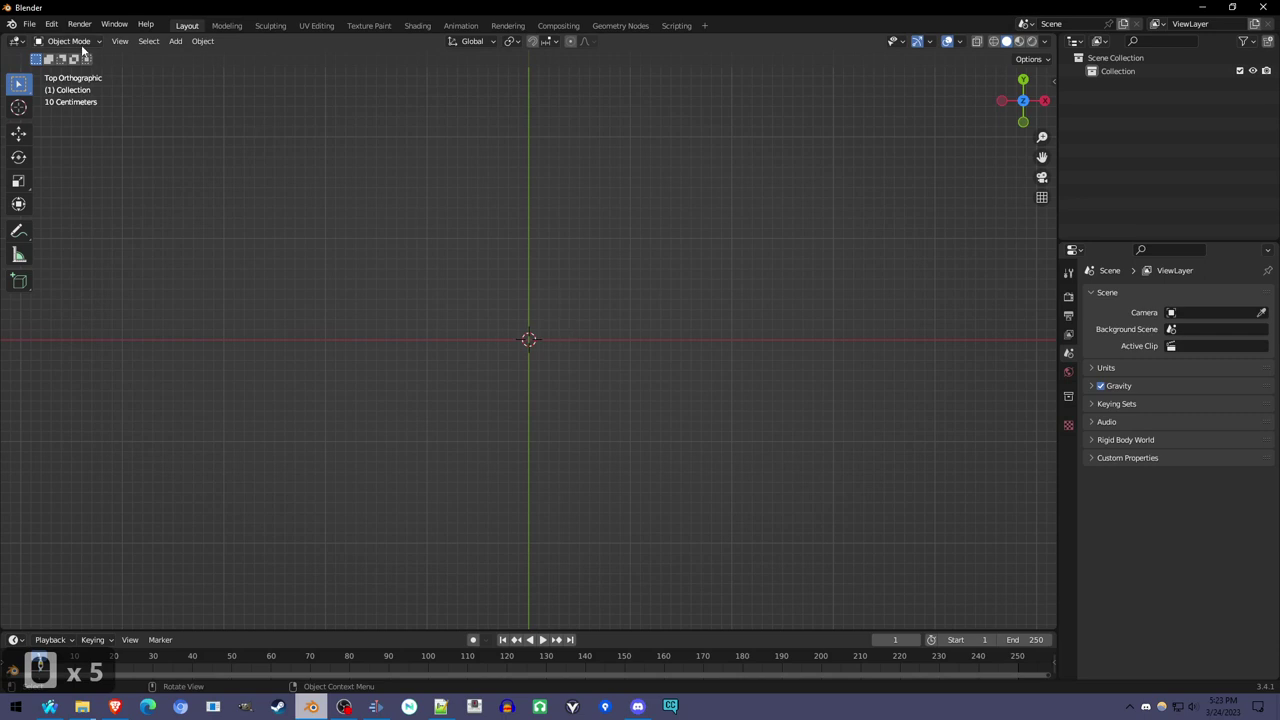
click(175, 41)
mouse_move(195, 56)
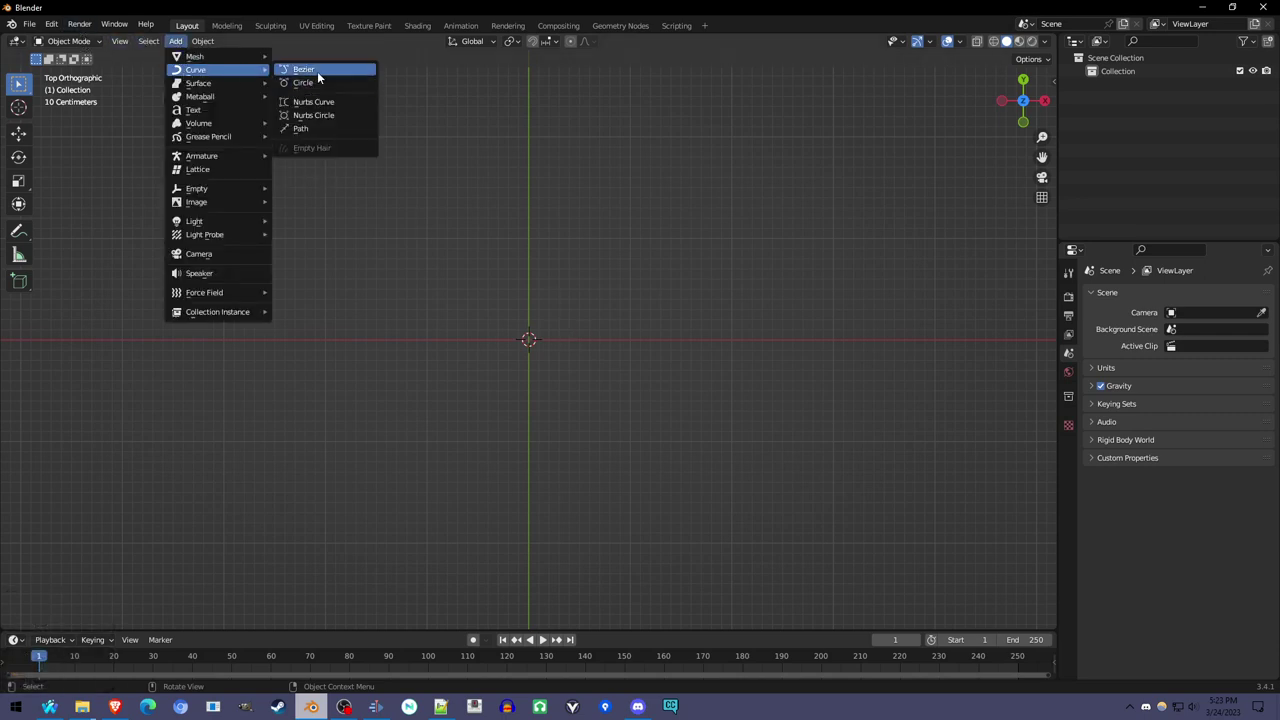
click(317, 72)
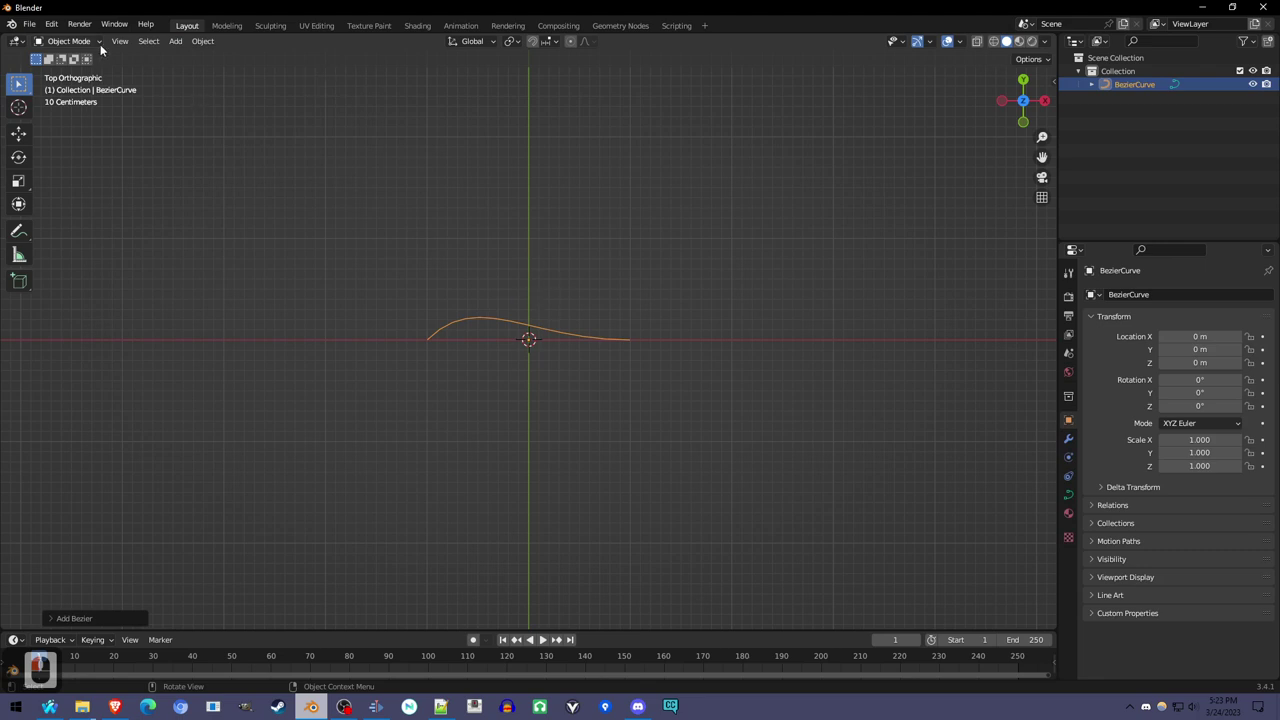
key(Tab)
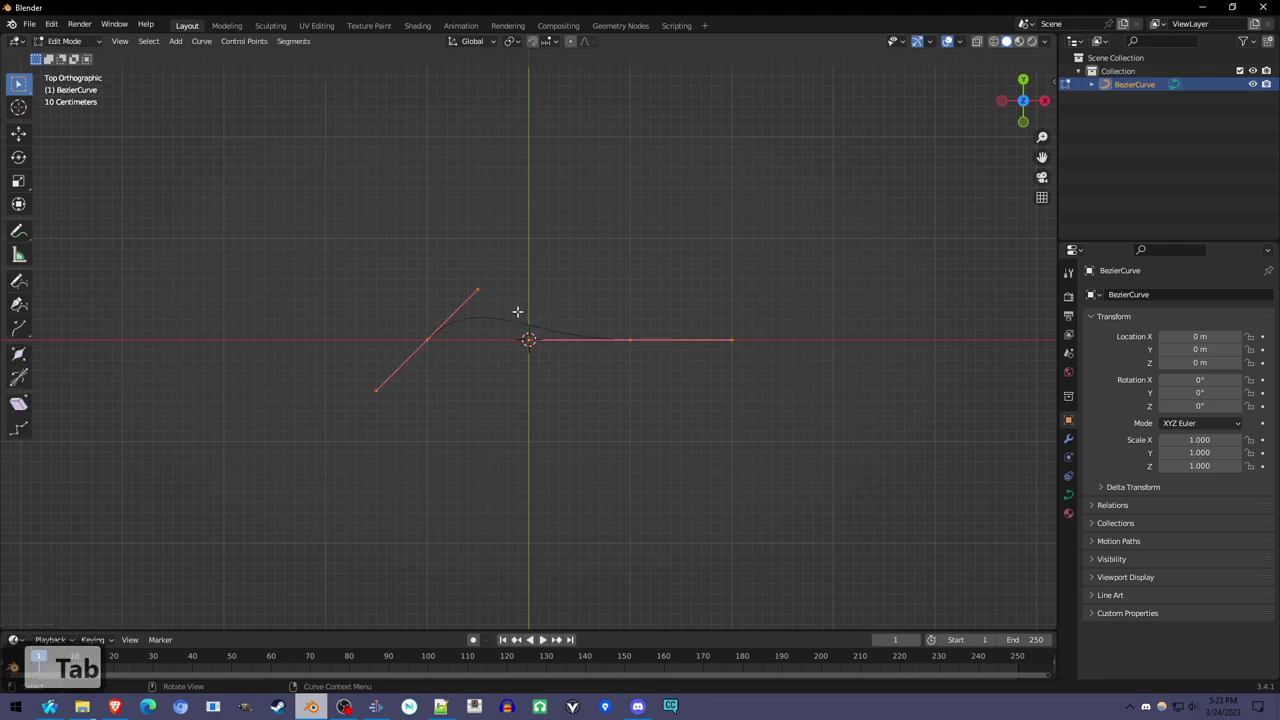
key(x)
click(514, 311)
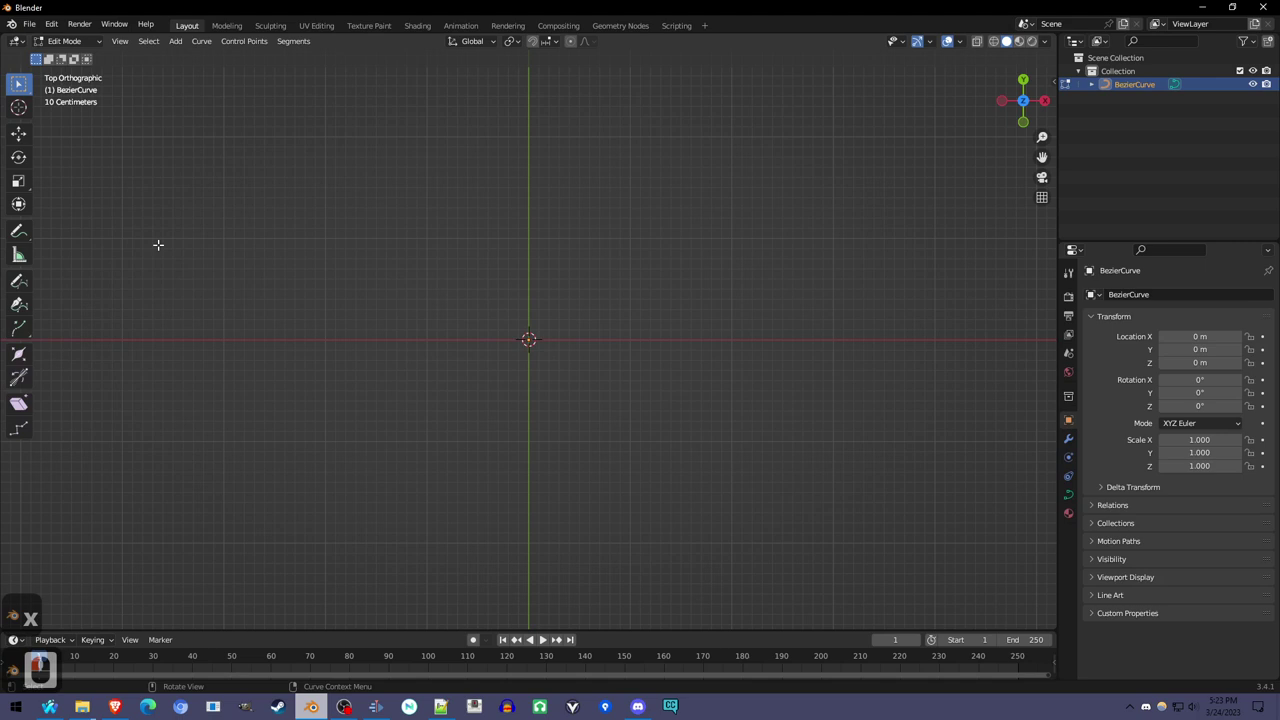
Step: Freehand-draw the gingerbread-man outline with the Draw tool, then zoom in on the head's top
click(17, 289)
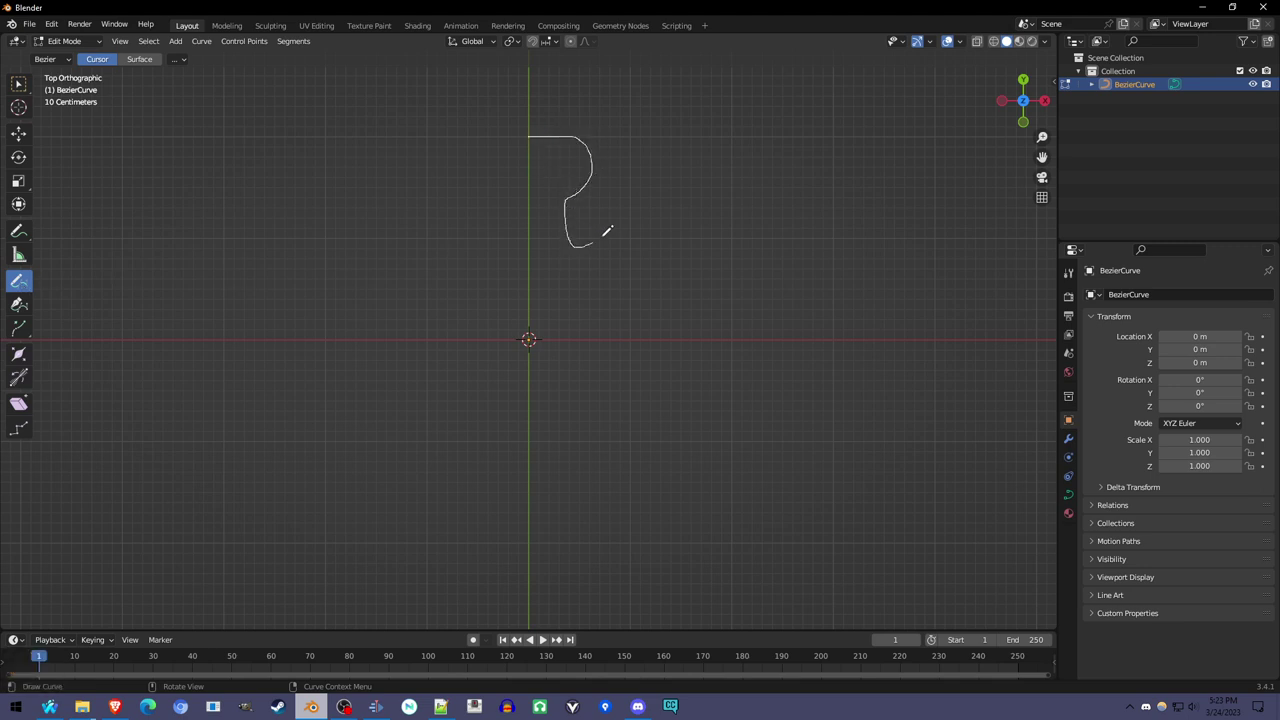
mouse_move(688, 201)
mouse_down()
mouse_move(691, 266)
mouse_move(615, 306)
mouse_move(689, 387)
mouse_move(590, 386)
mouse_up()
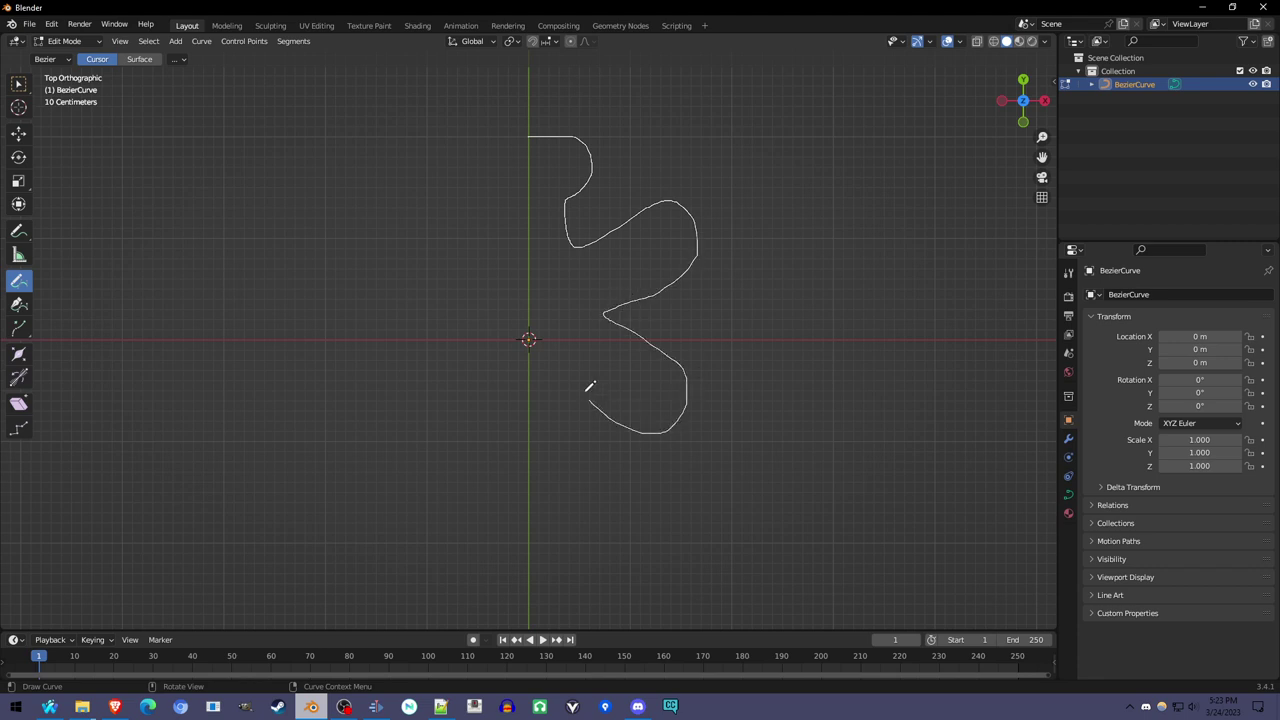
mouse_move(441, 424)
mouse_down()
mouse_move(418, 347)
mouse_move(469, 303)
mouse_move(422, 289)
mouse_move(351, 220)
mouse_up()
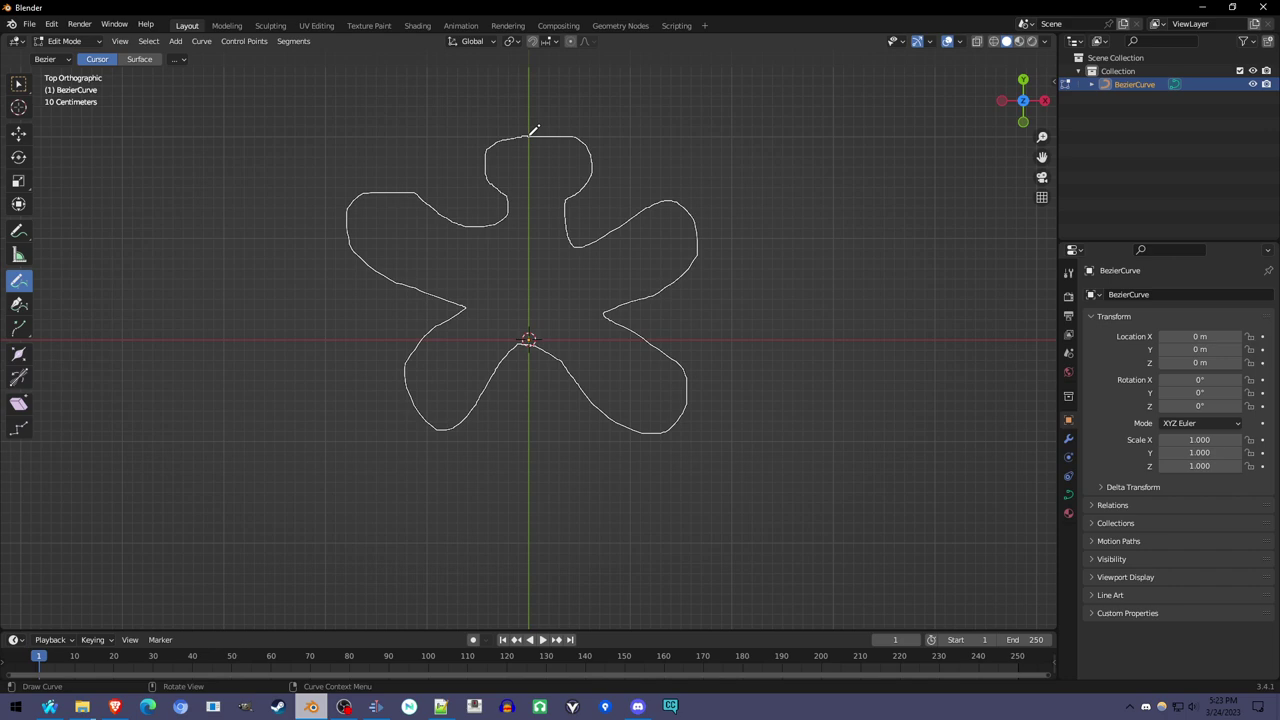
drag(533, 130, 534, 130)
scroll(562, 116, up, 4)
shift+middle_drag(562, 116, 563, 467)
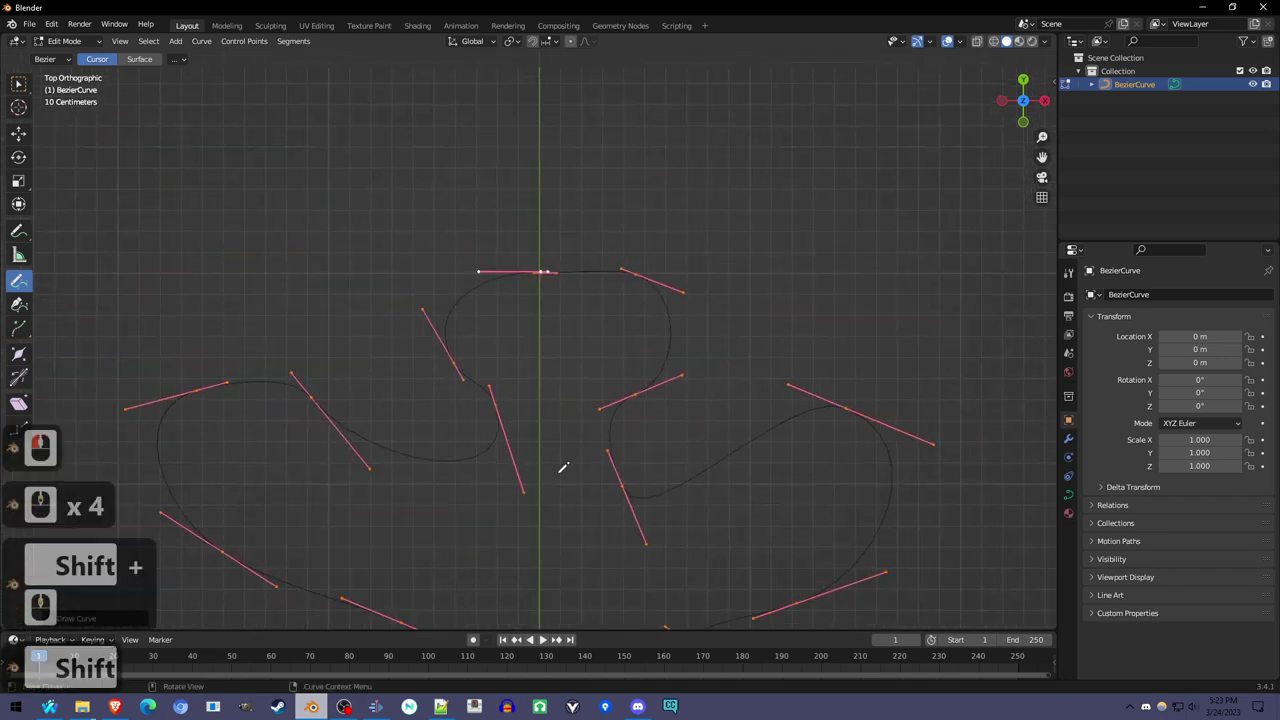
scroll(580, 271, up, 5)
scroll(609, 263, up, 1)
shift+middle_drag(609, 263, 577, 463)
scroll(577, 463, up, 4)
scroll(586, 497, up, 1)
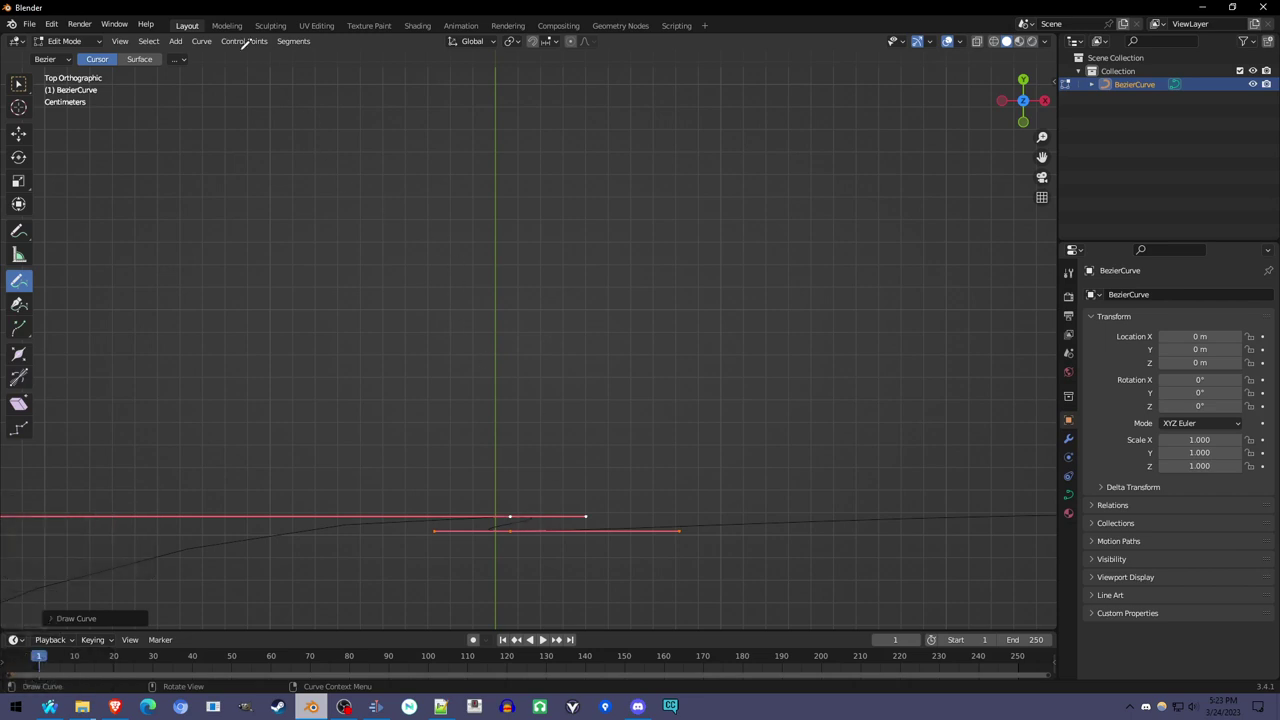
Step: Make the outline cyclic and delete the duplicate vertex at the top of the head
click(201, 41)
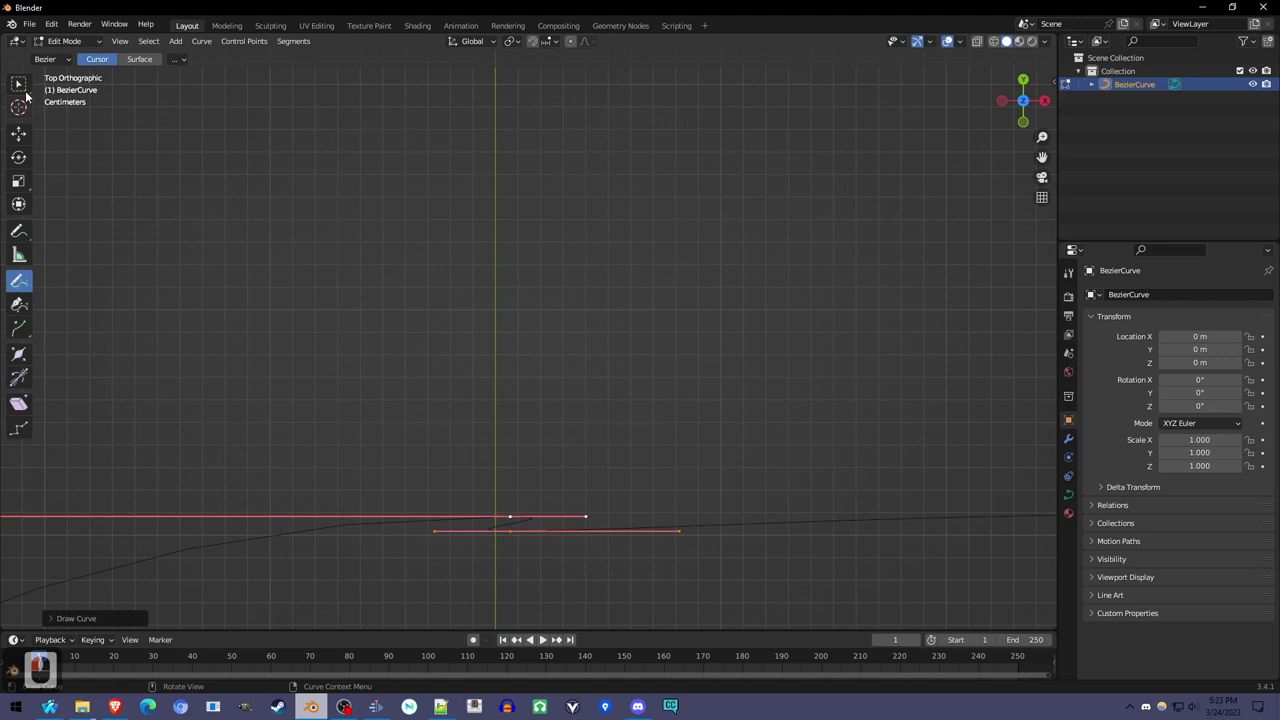
drag(19, 85, 30, 86)
scroll(565, 388, down, 1)
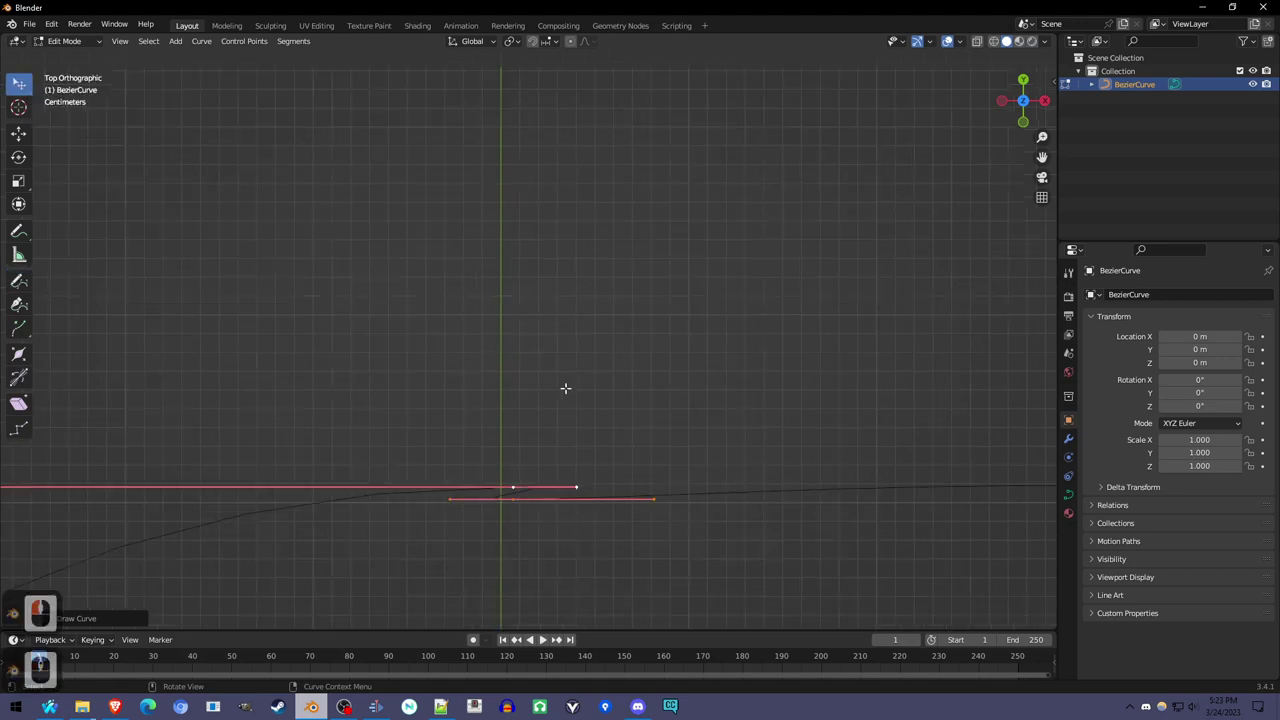
scroll(565, 388, down, 3)
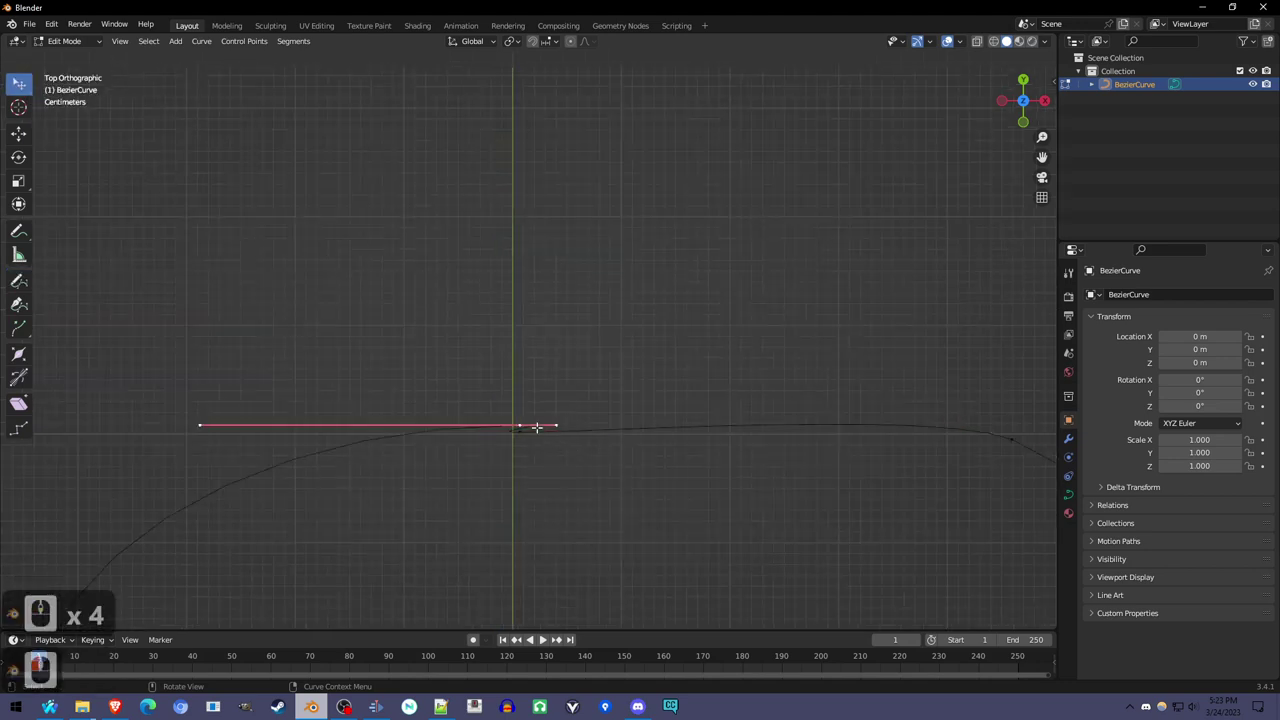
click(520, 430)
key(x)
click(591, 426)
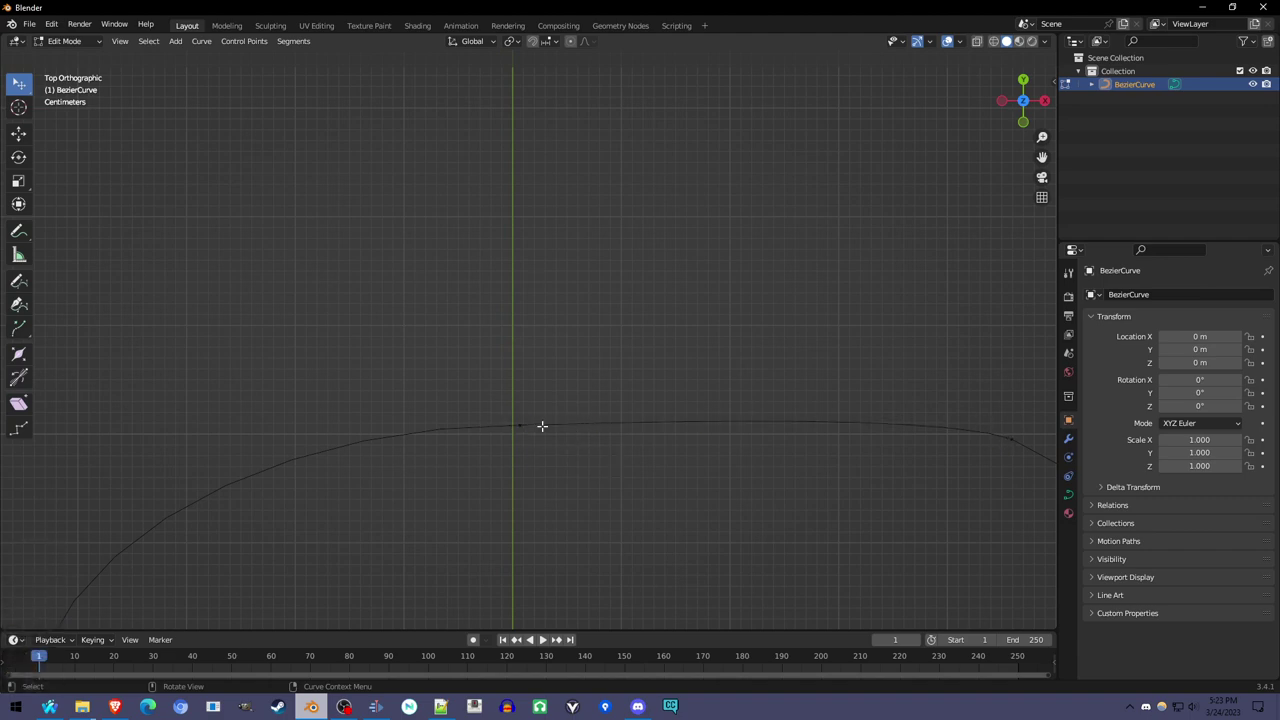
scroll(540, 429, down, 16)
scroll(567, 407, down, 1)
scroll(566, 406, up, 11)
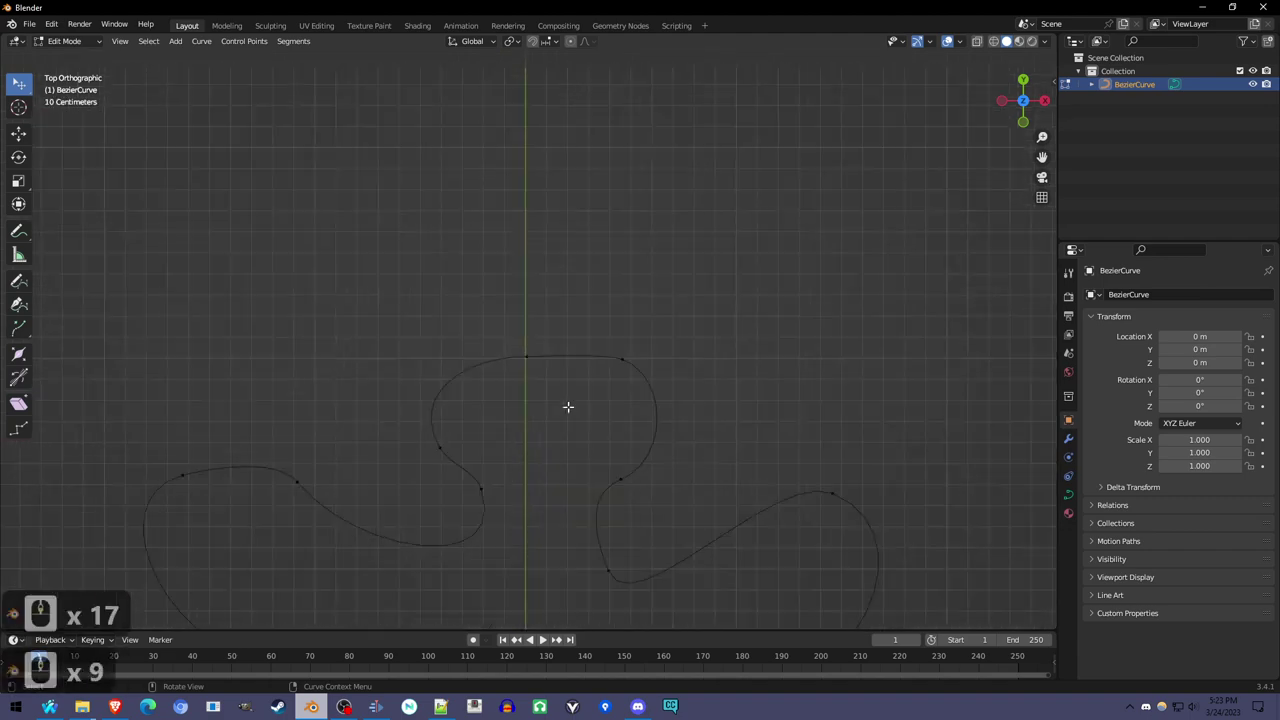
Step: Drag Bezier handles to smooth the curves at the head and both arms
click(666, 371)
scroll(691, 400, down, 7)
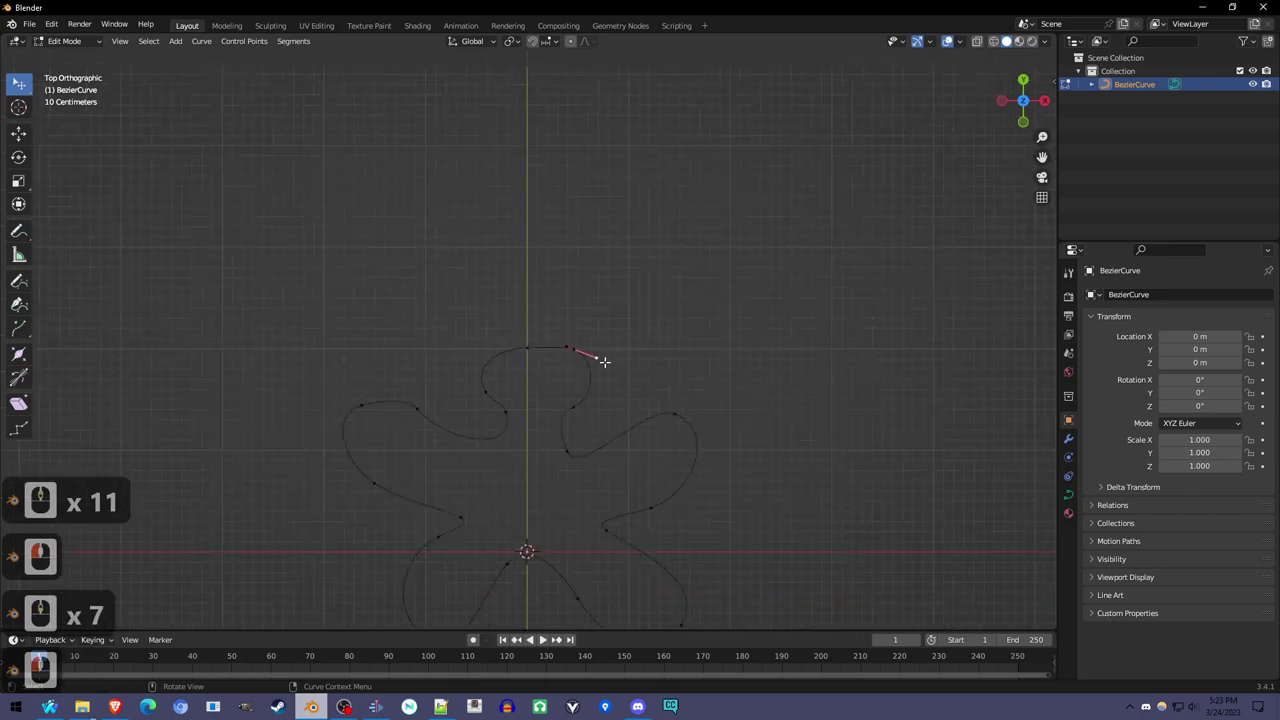
mouse_move(600, 359)
mouse_down()
mouse_move(582, 355)
mouse_move(593, 357)
mouse_up()
click(580, 405)
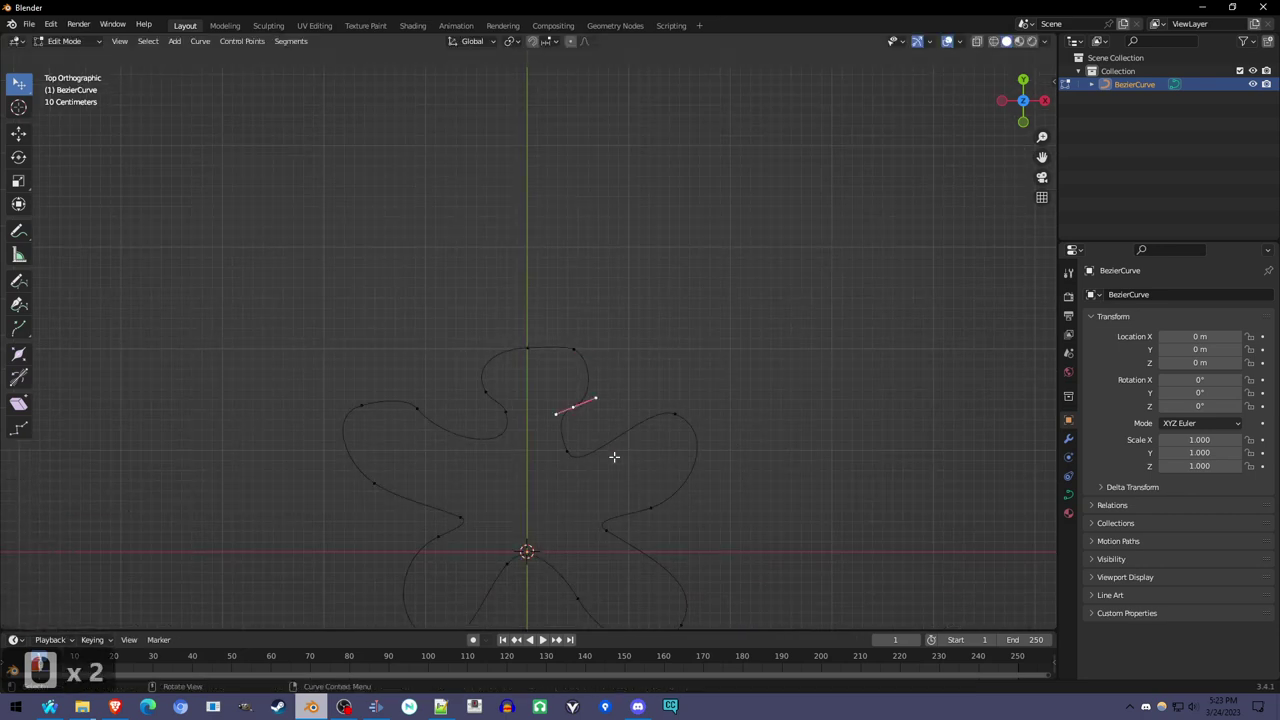
scroll(614, 454, down, 3)
scroll(597, 430, up, 4)
click(377, 486)
drag(381, 488, 404, 466)
drag(652, 508, 636, 476)
scroll(603, 521, down, 2)
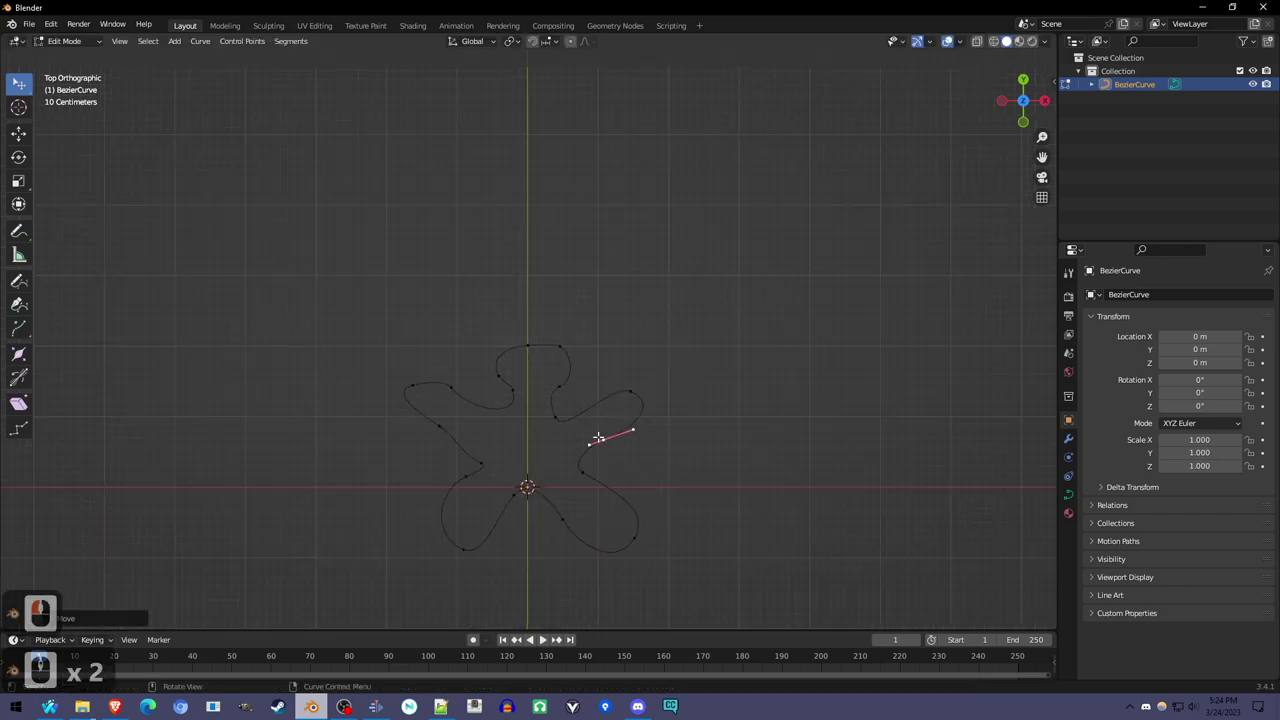
Step: Set the curve Shape to 2D with Fill Mode Both
click(1068, 503)
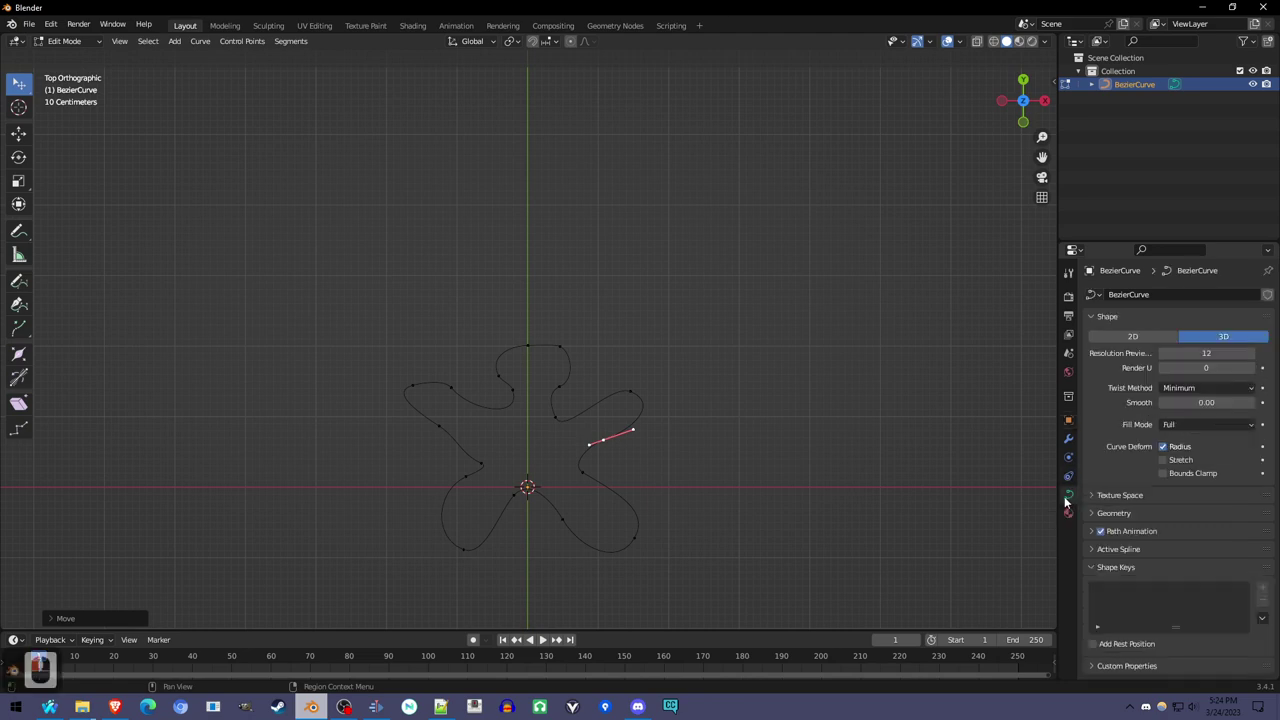
click(1145, 336)
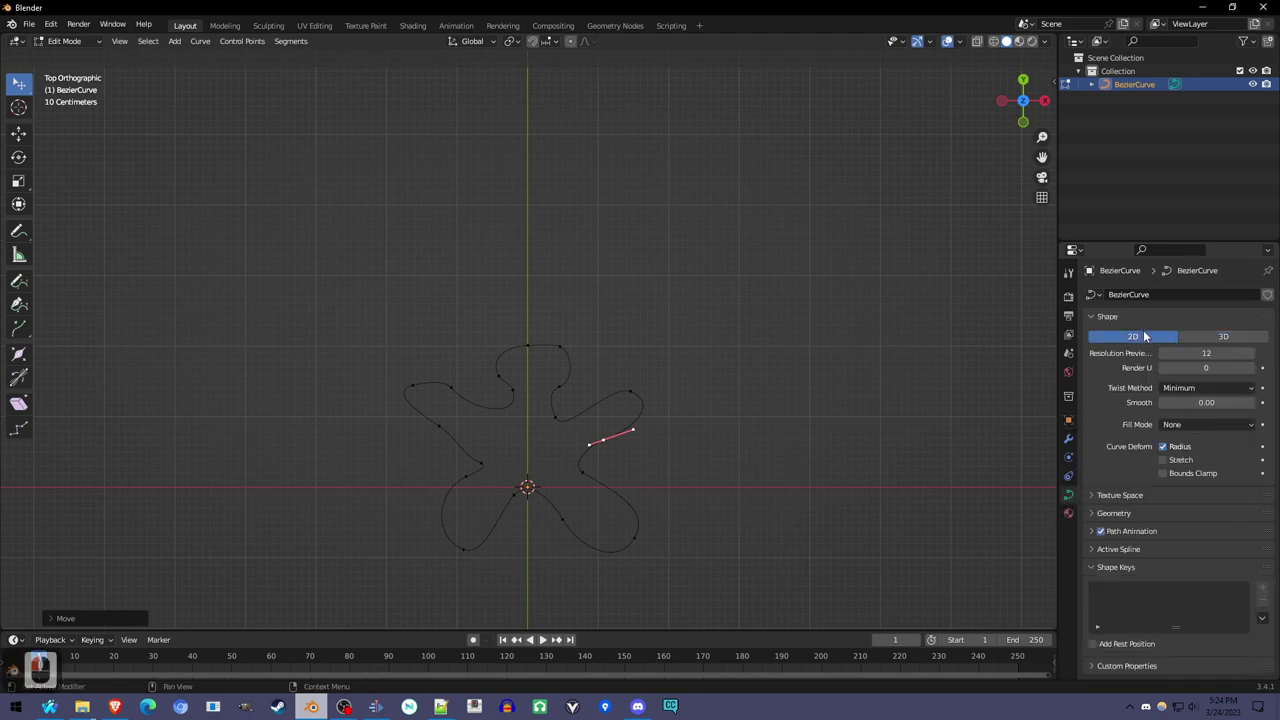
click(1173, 425)
click(1192, 483)
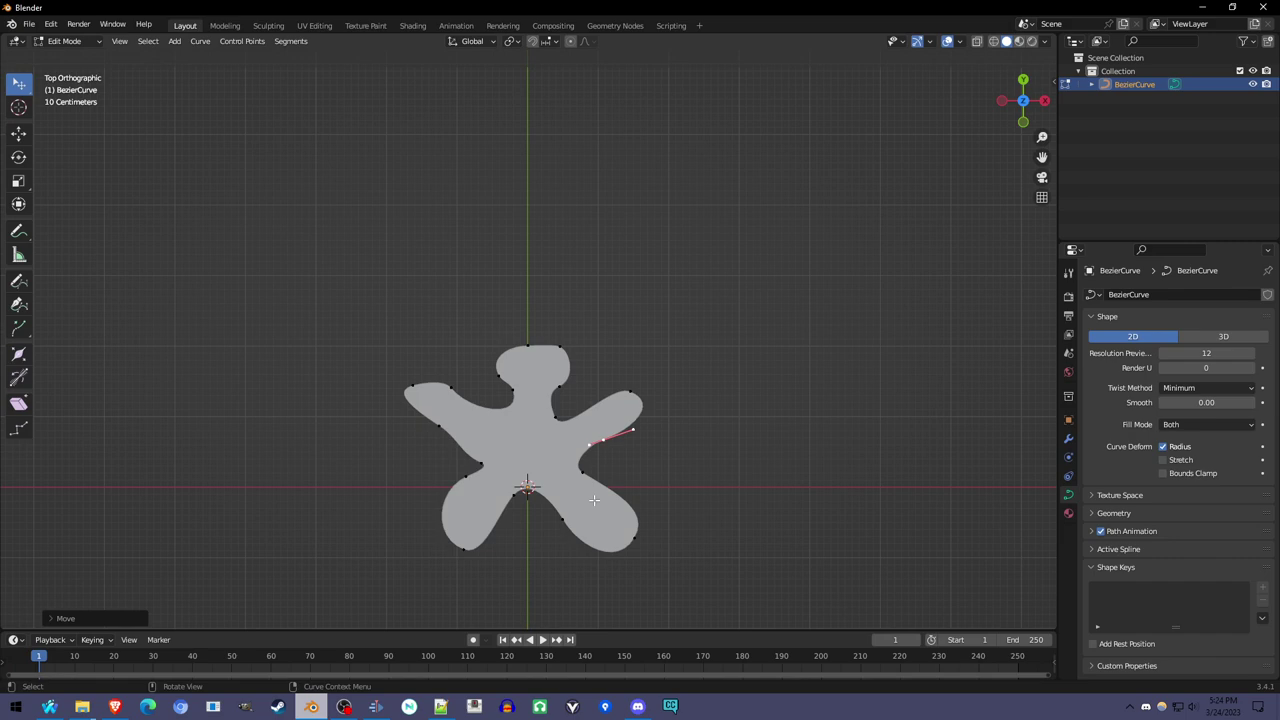
middle_drag(536, 386, 628, 394)
scroll(662, 393, up, 6)
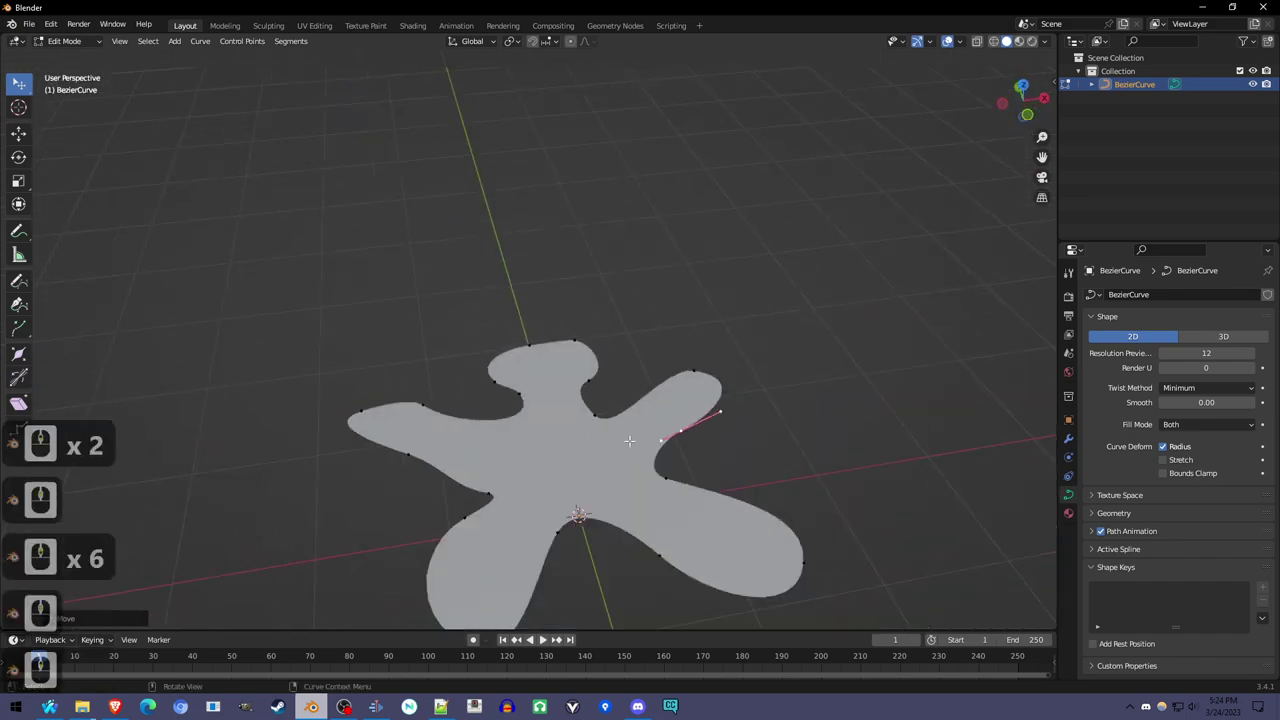
scroll(650, 380, down, 3)
Step: Set the curve's Geometry Extrude to 0.09 m
click(1100, 513)
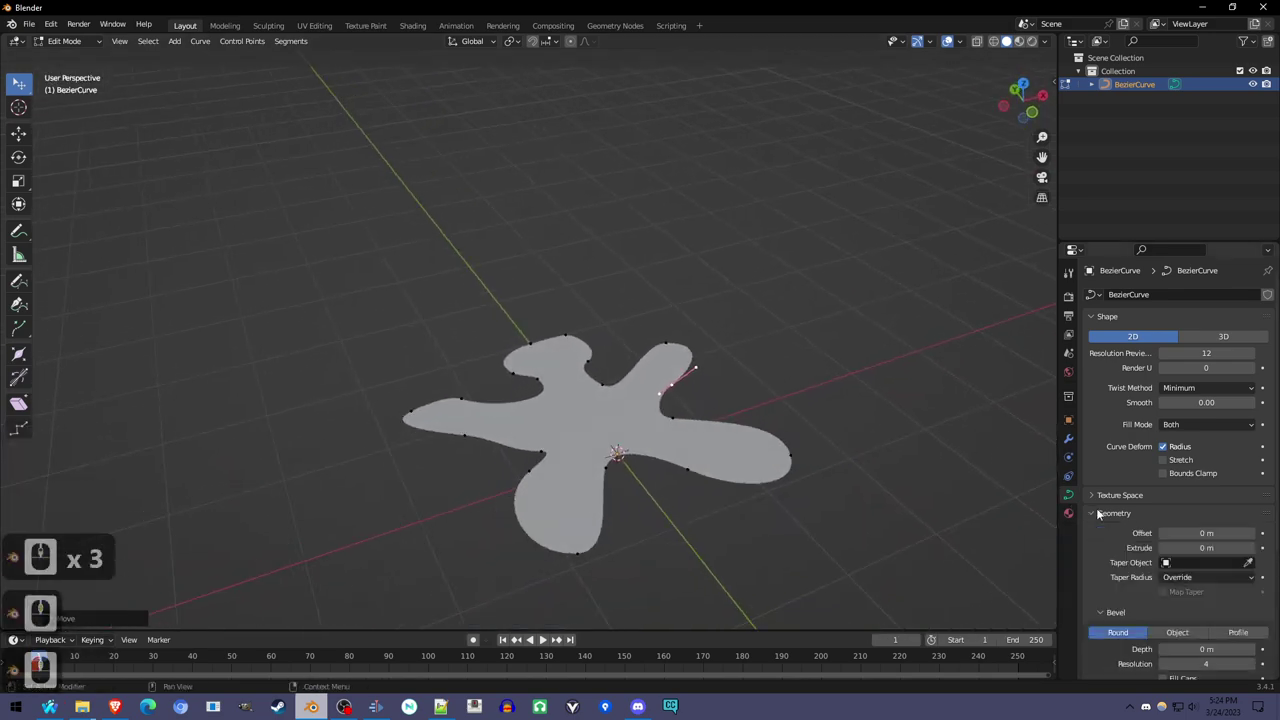
mouse_move(1180, 548)
mouse_down()
mouse_move(1260, 548)
mouse_move(1180, 548)
mouse_move(1195, 548)
mouse_up()
middle_drag(649, 488, 630, 450)
scroll(611, 451, up, 2)
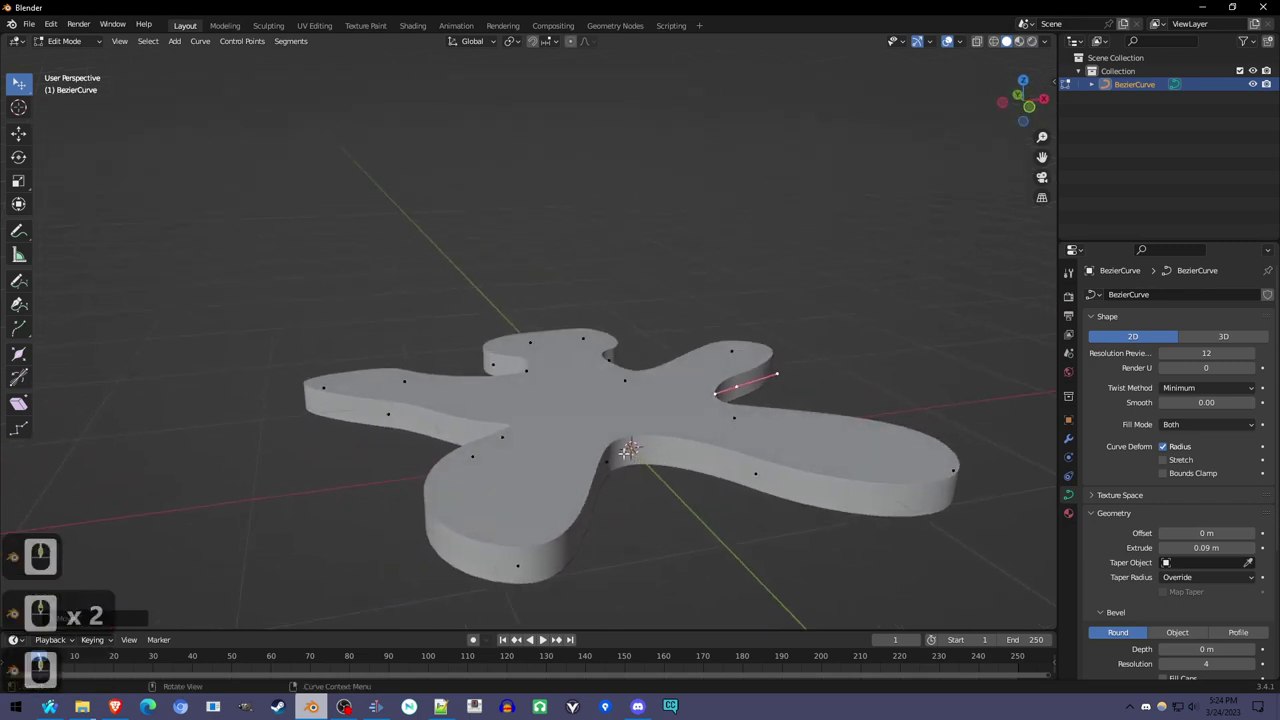
Step: Back in Object Mode, convert the cookie curve to a mesh
click(82, 44)
click(82, 56)
scroll(670, 460, down, 3)
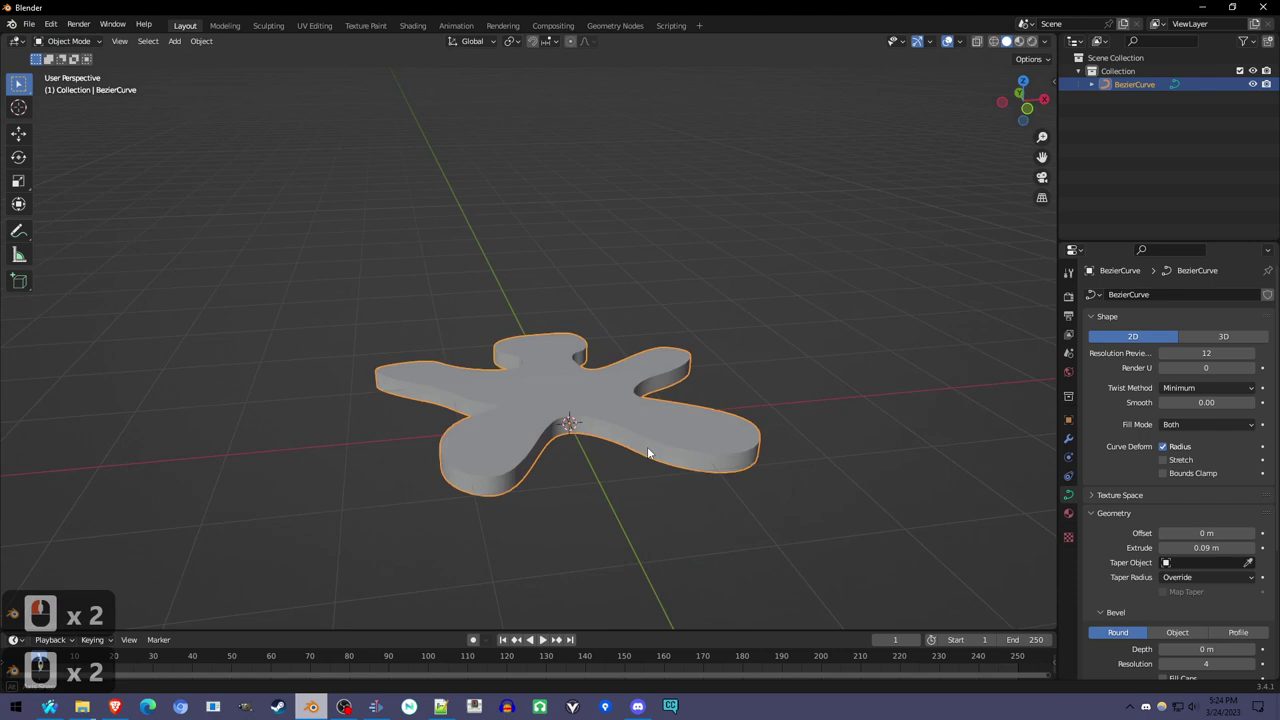
mouse_move(647, 446)
middle_down()
mouse_move(646, 459)
mouse_move(654, 450)
middle_up()
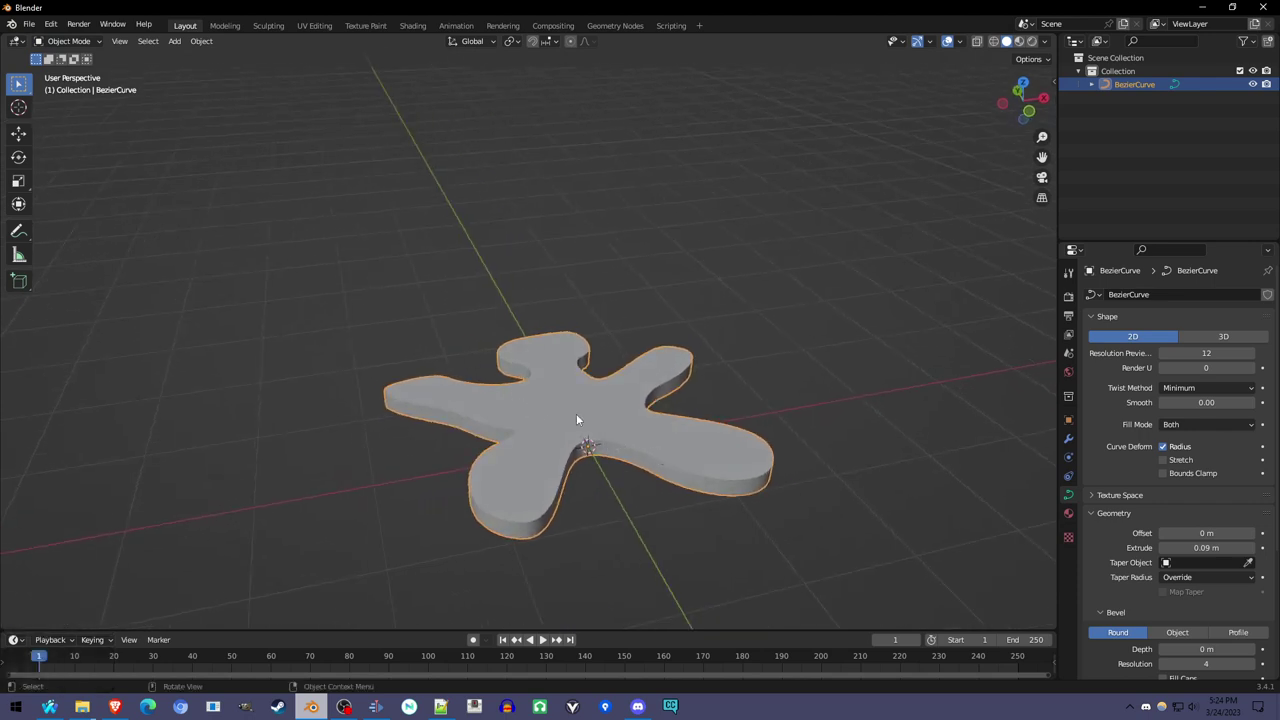
key(Tab)
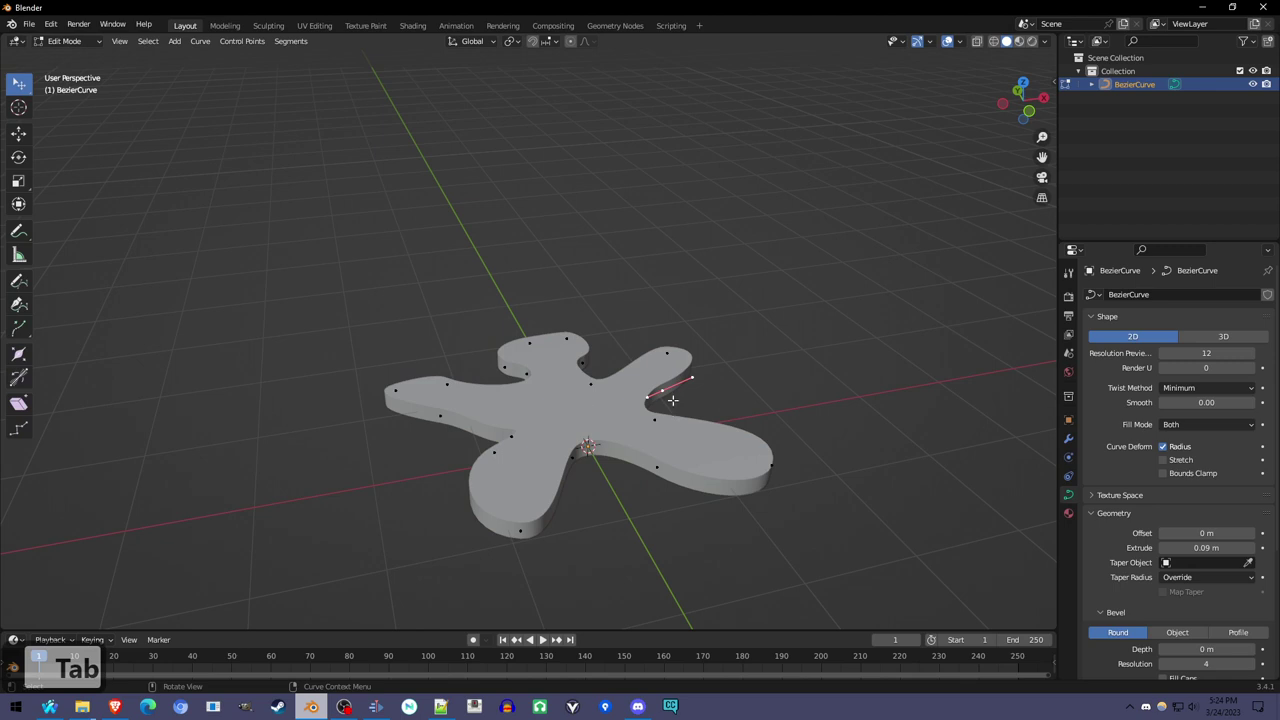
key(g)
right_click(692, 393)
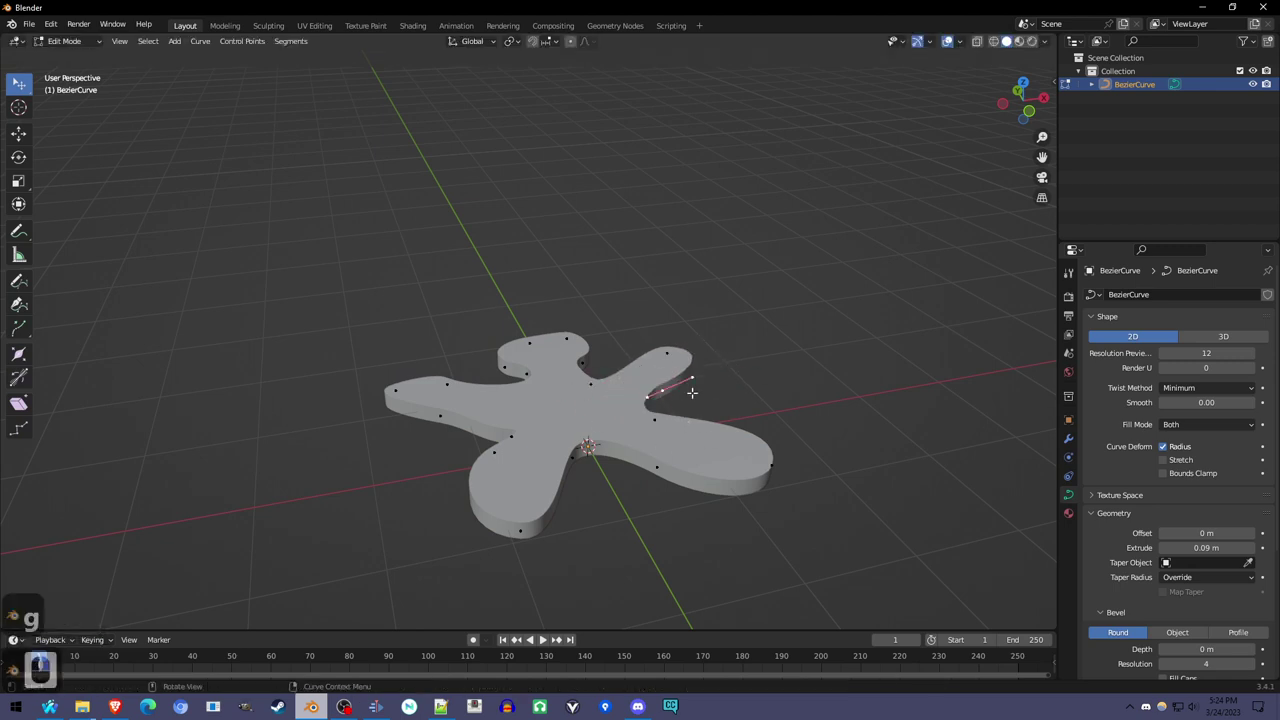
key(Tab)
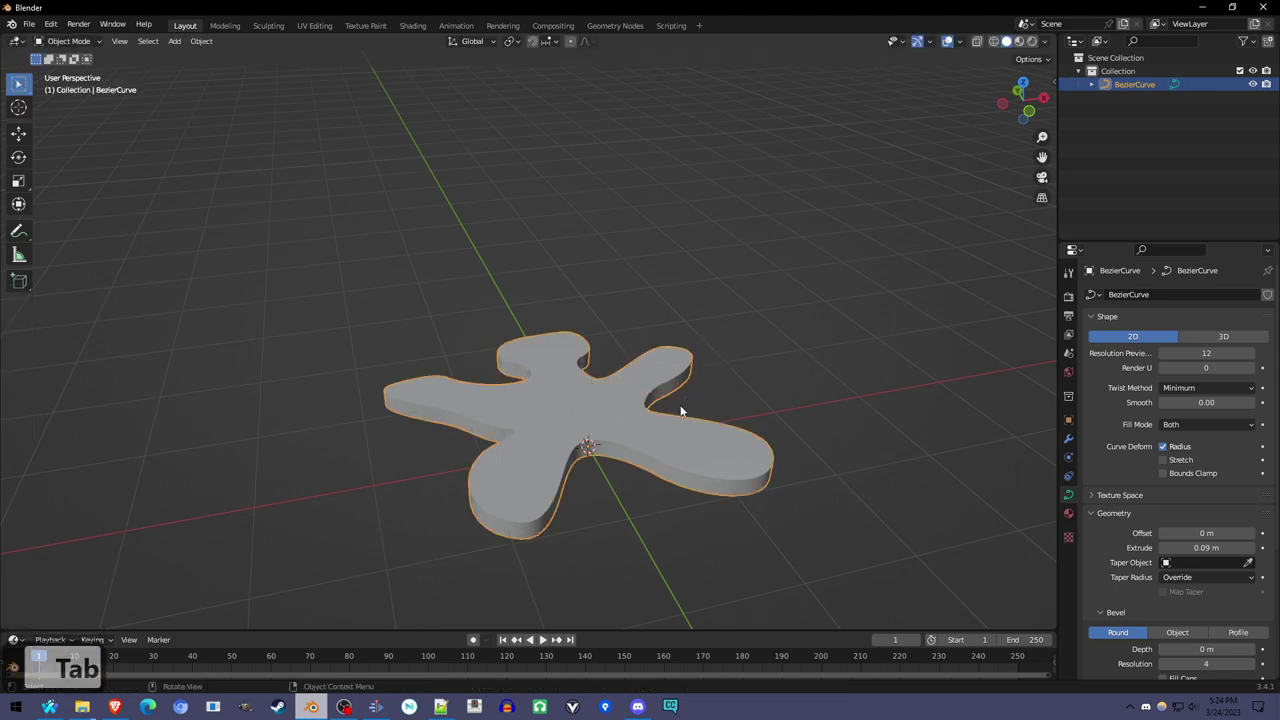
right_click(624, 418)
mouse_move(630, 460)
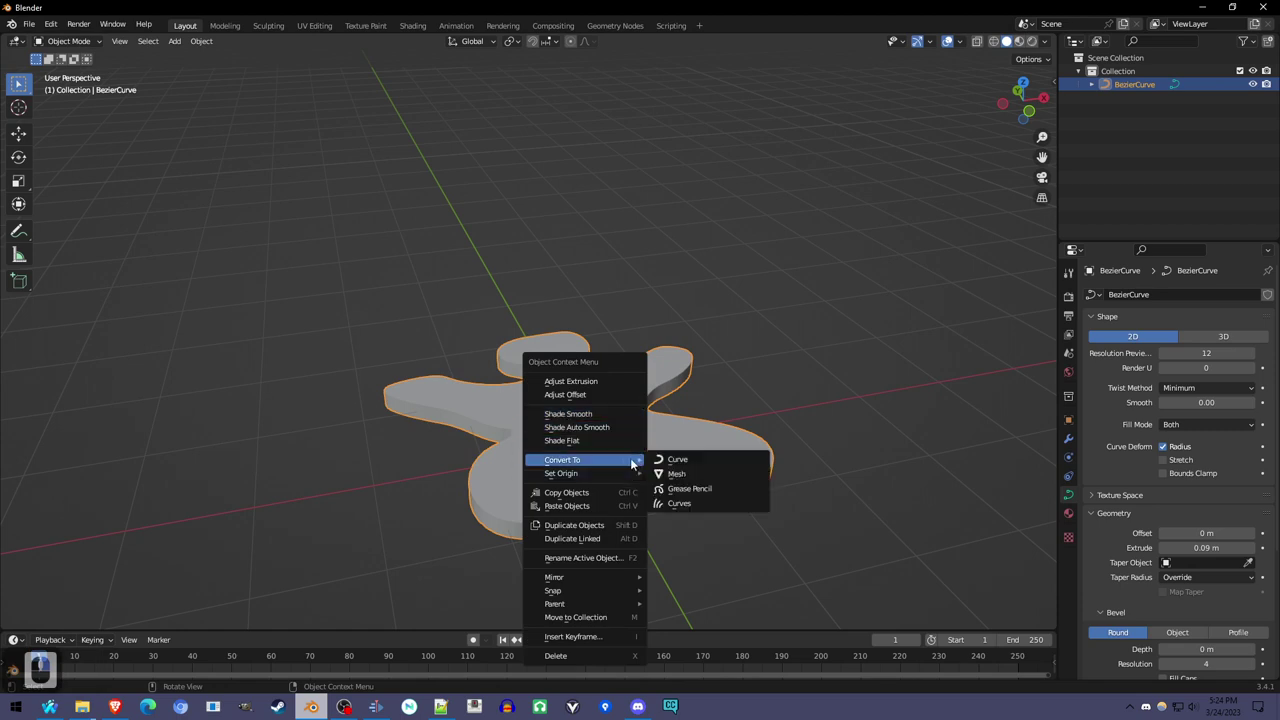
click(675, 474)
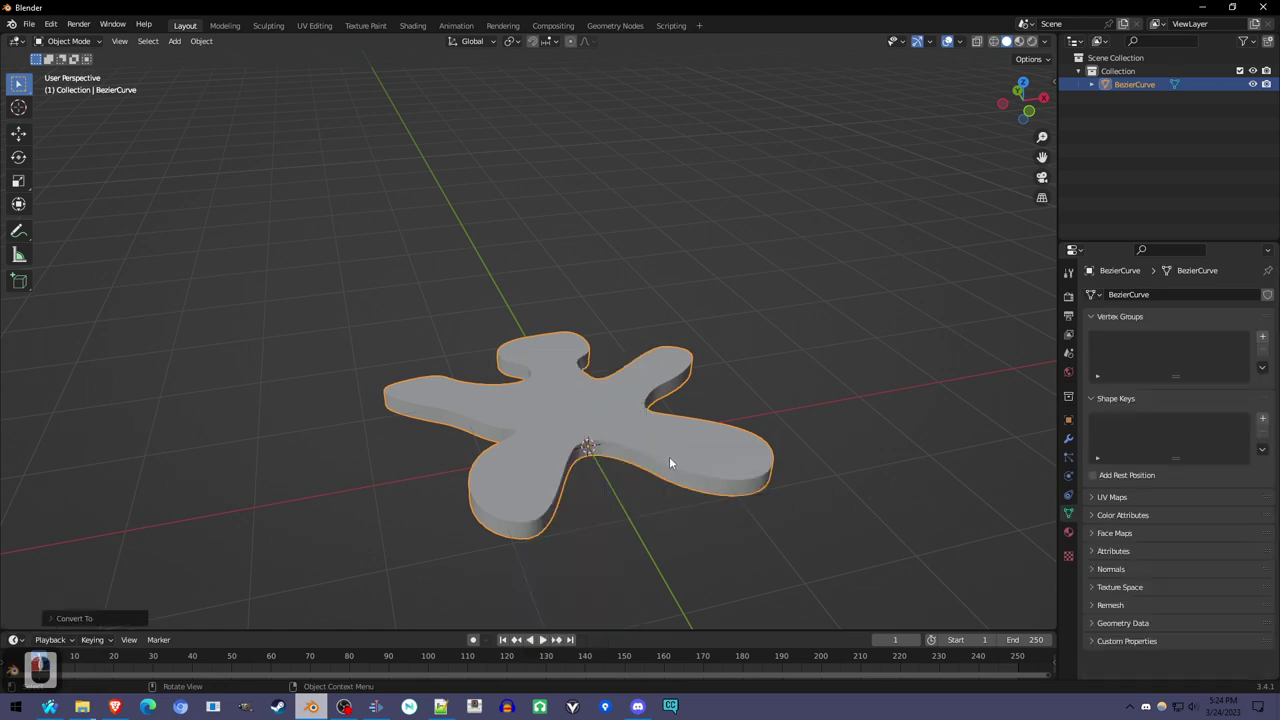
Step: Enter Edit Mode on the cookie mesh and select all its geometry
key(Tab)
key(g)
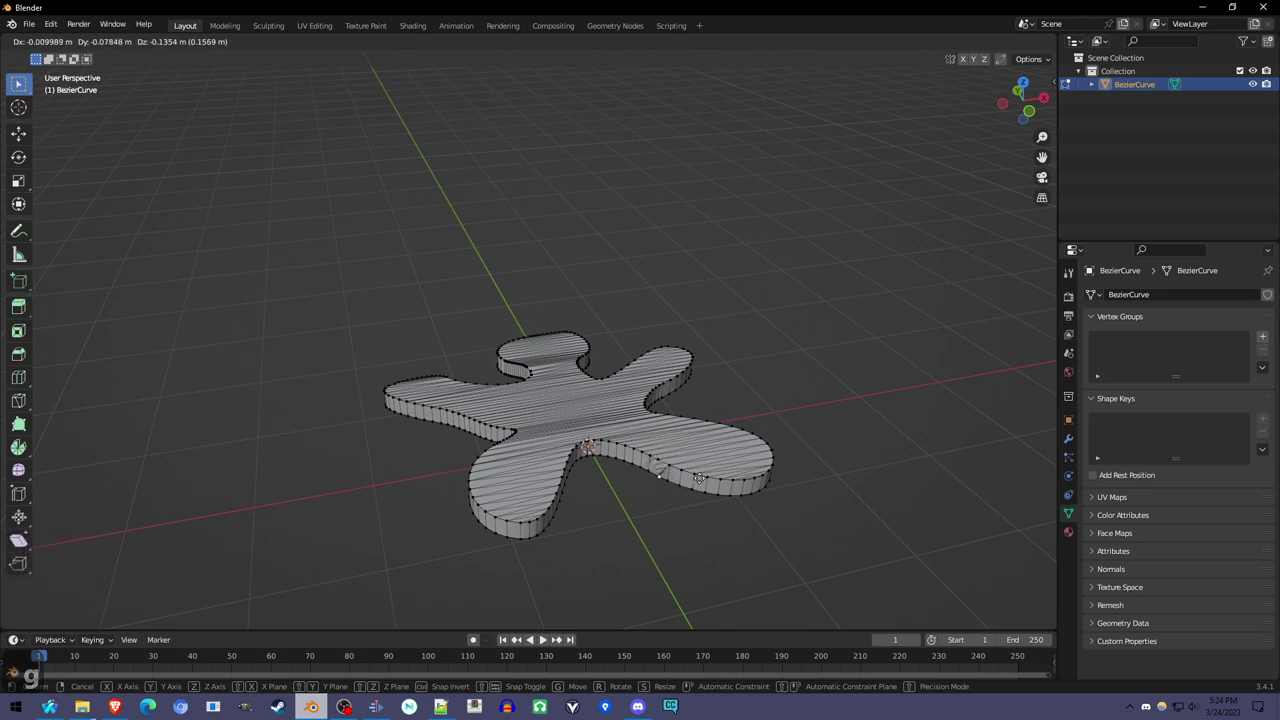
click(694, 470)
middle_drag(694, 470, 683, 497)
key(Tab)
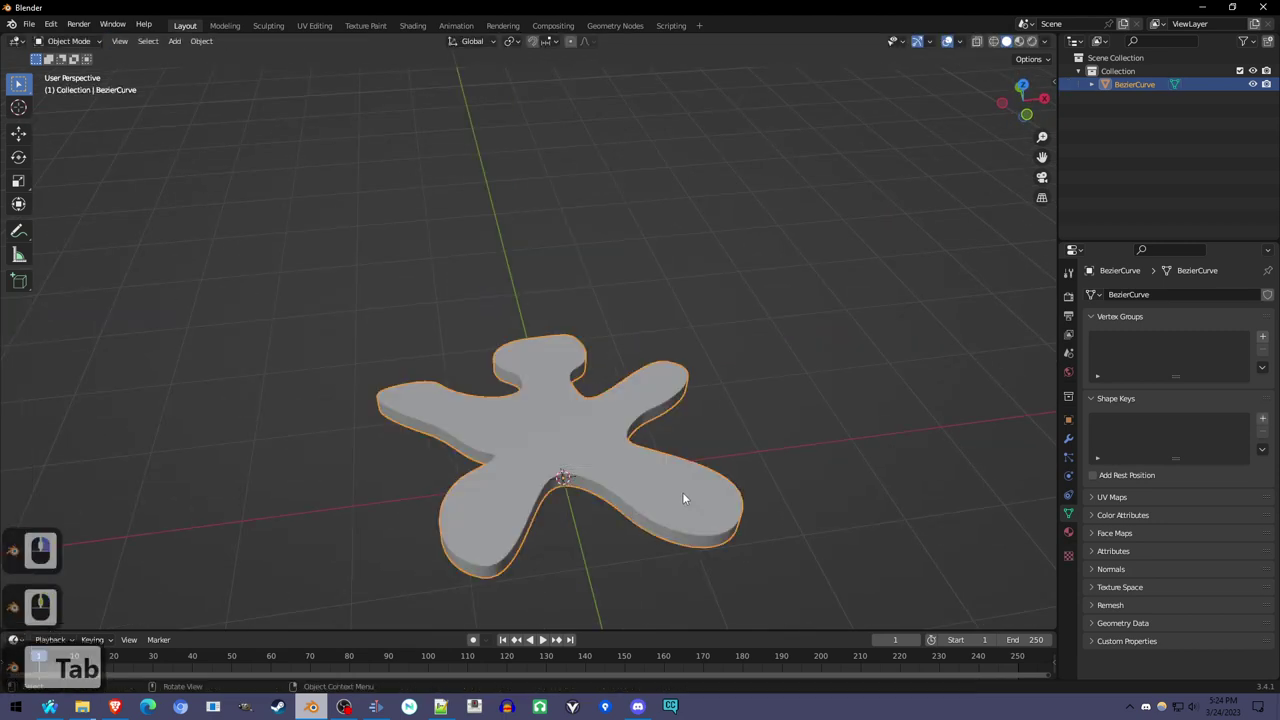
key(Tab)
key(a)
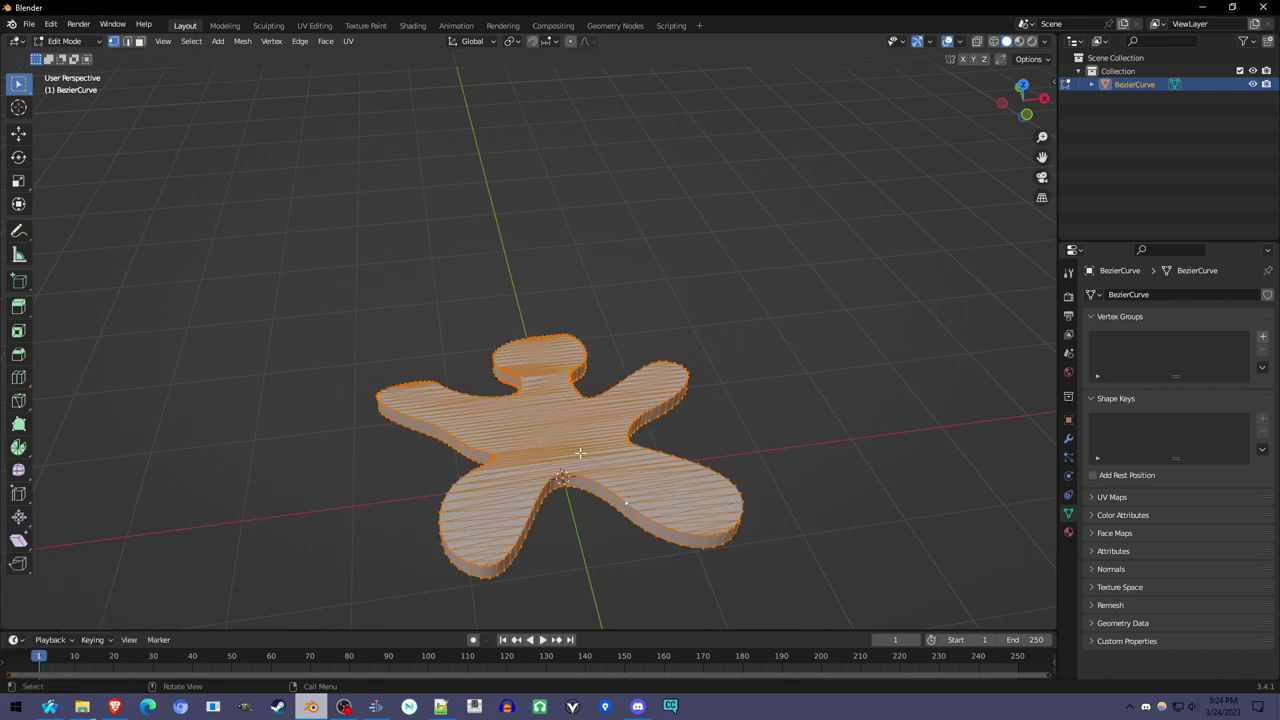
Step: Run Mesh > Clean Up > Merge by Distance, removing 432 duplicate vertices
click(244, 41)
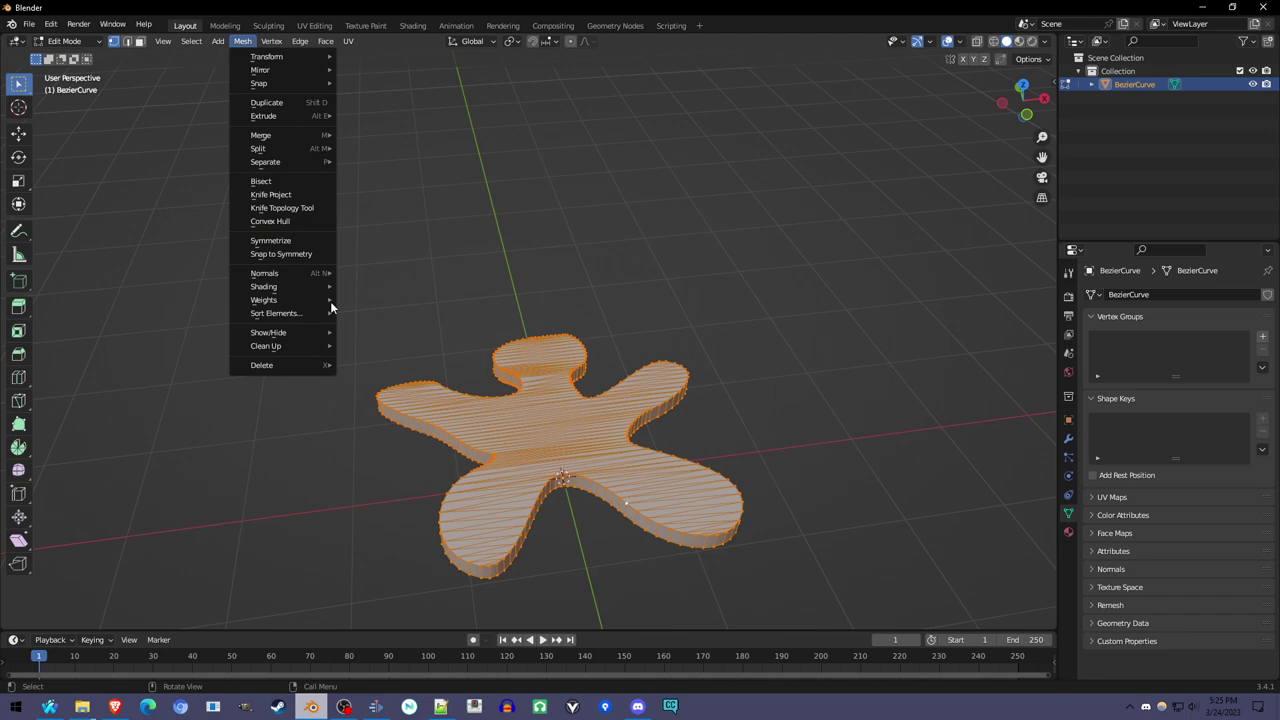
mouse_move(316, 348)
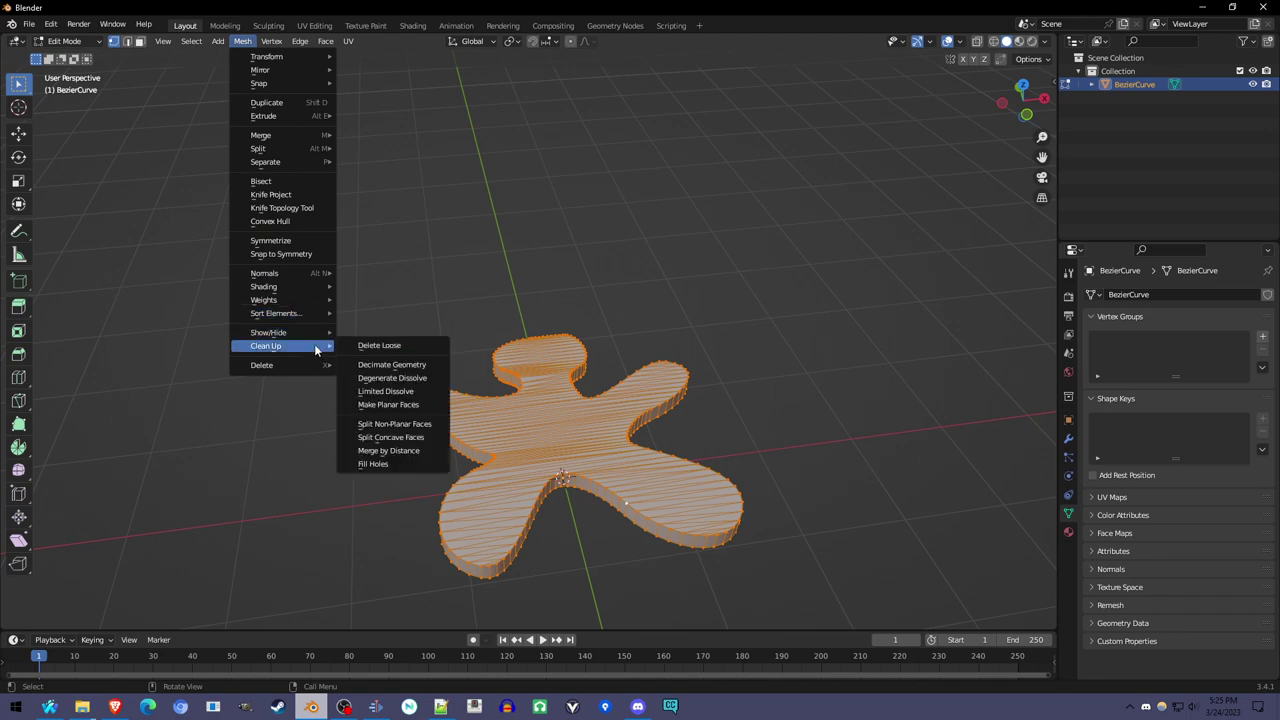
click(424, 450)
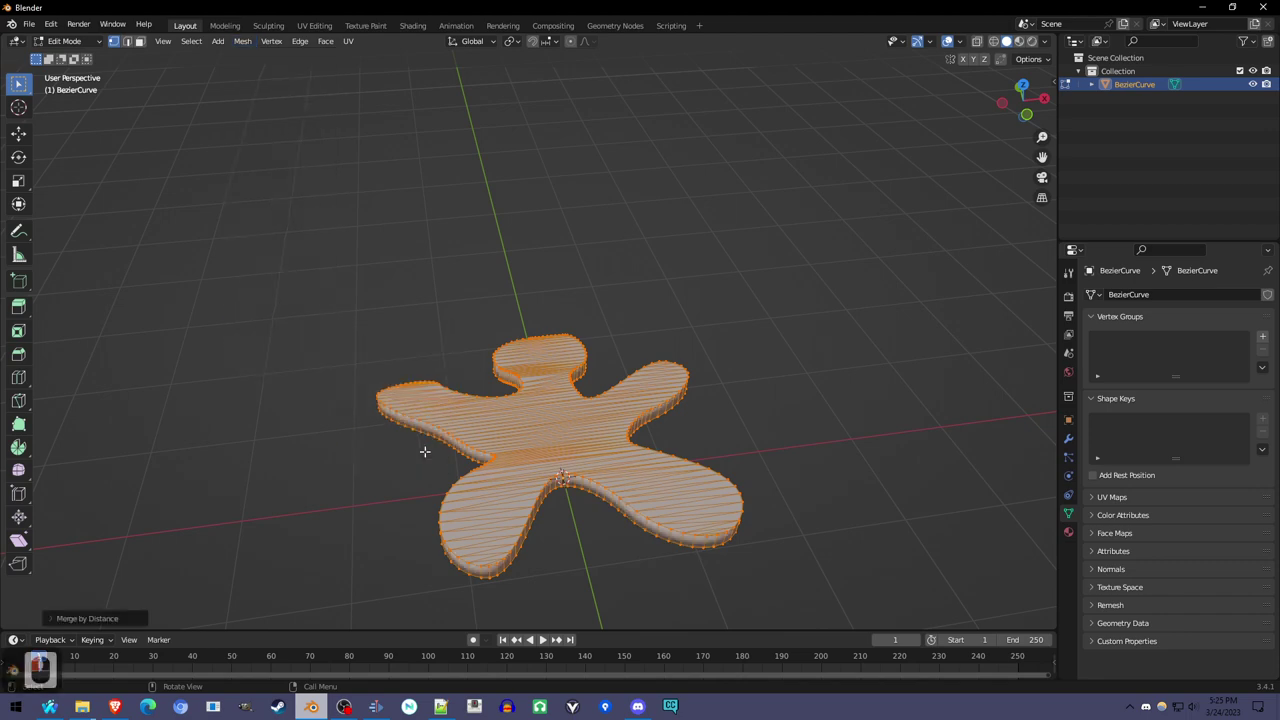
middle_drag(673, 530, 589, 498)
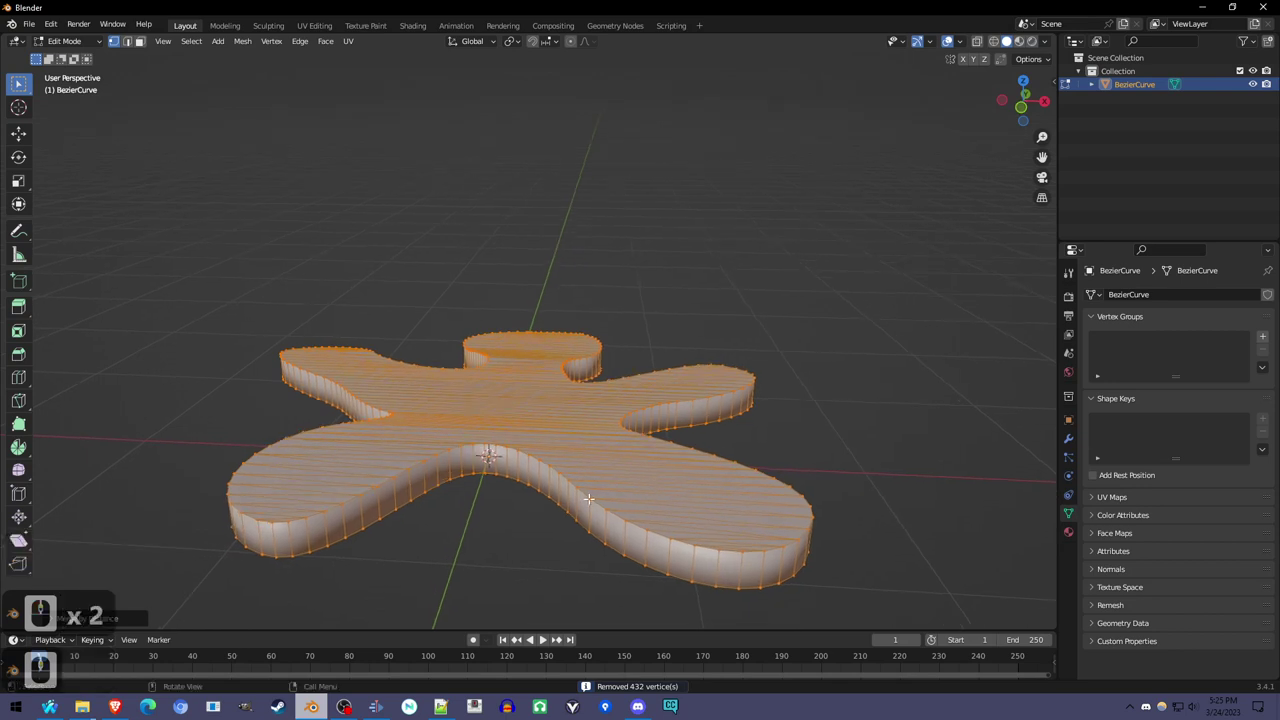
scroll(590, 498, up, 3)
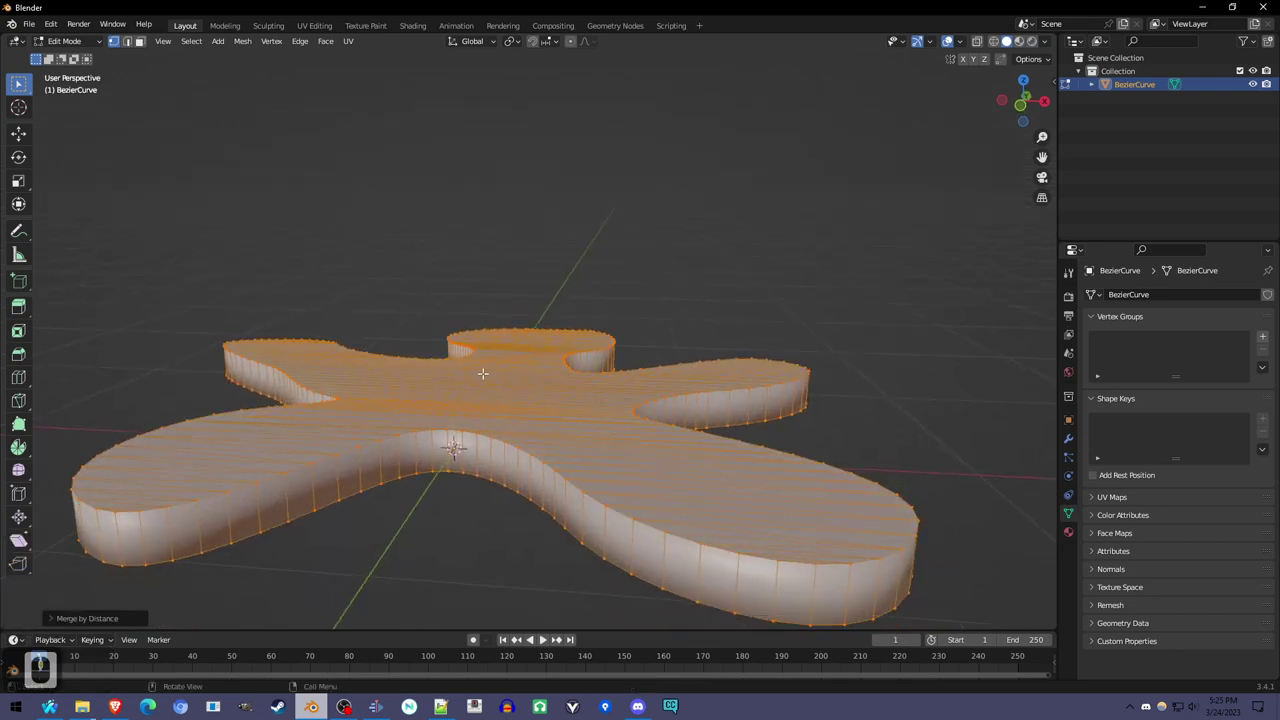
scroll(482, 373, down, 2)
Step: Undo a stray vertex move on the cookie's edge and return to Object Mode
key(a)
key(a)
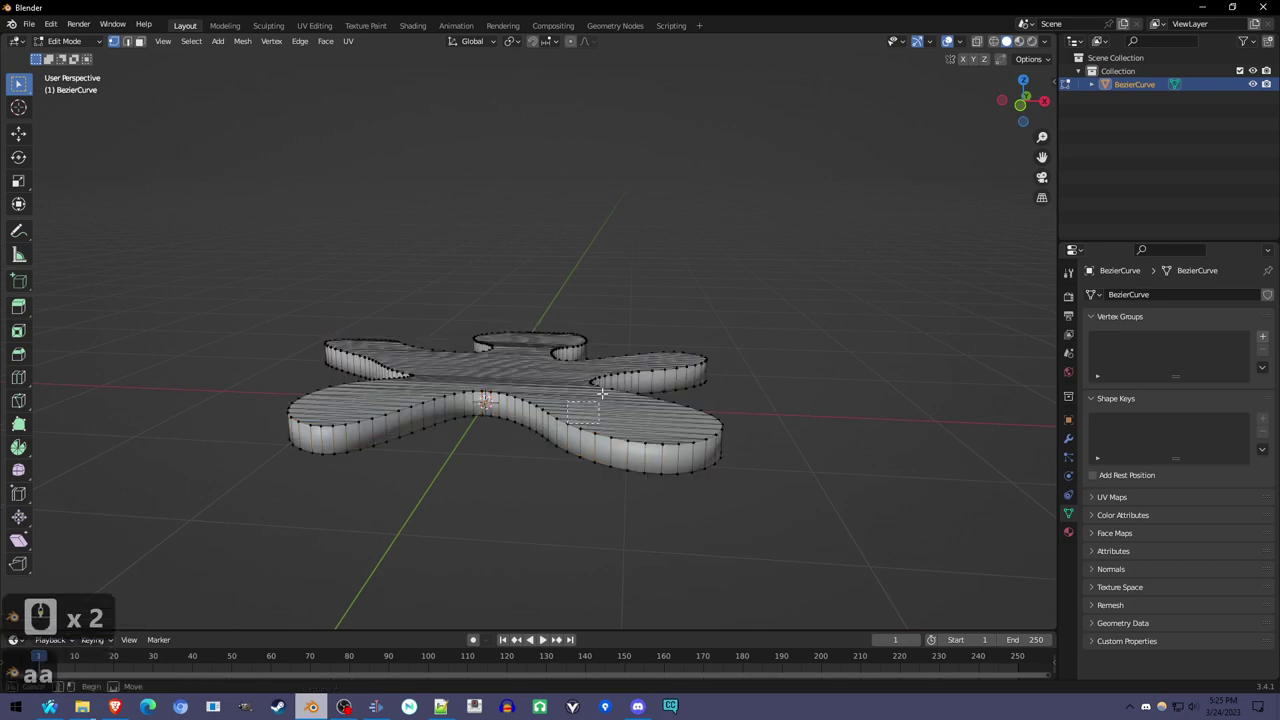
drag(602, 393, 566, 428)
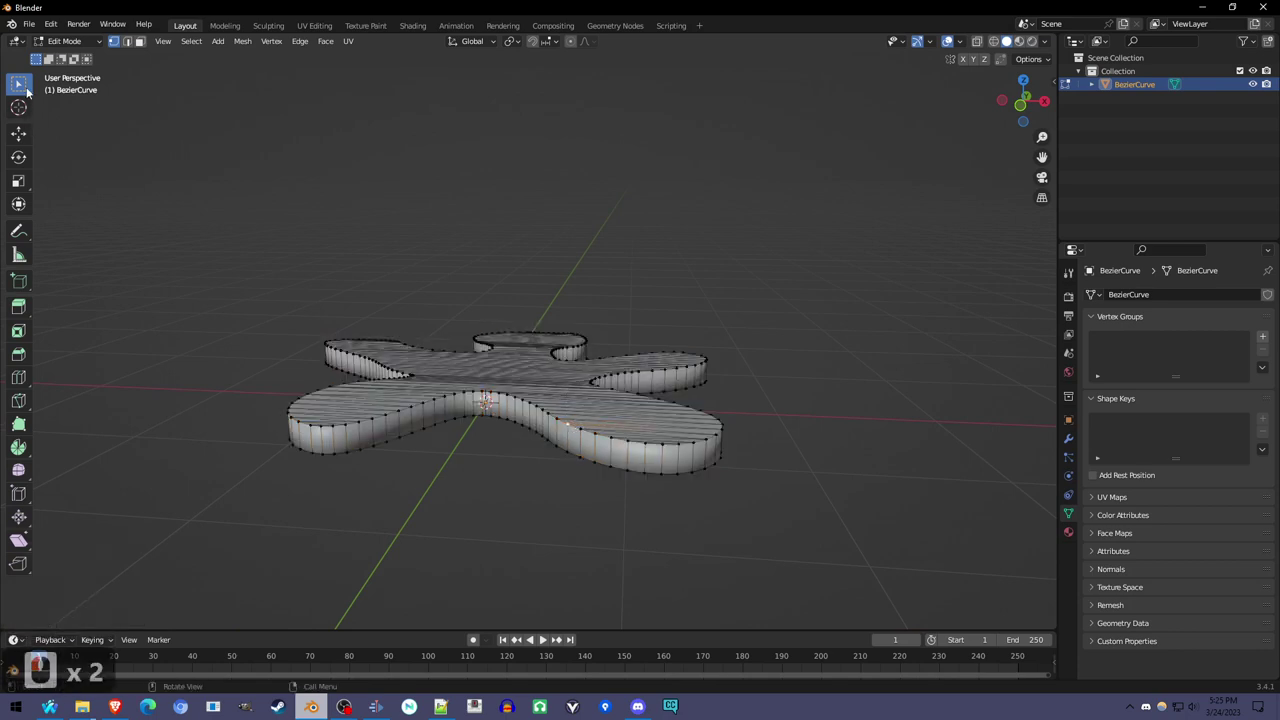
drag(27, 91, 45, 88)
drag(570, 424, 570, 452)
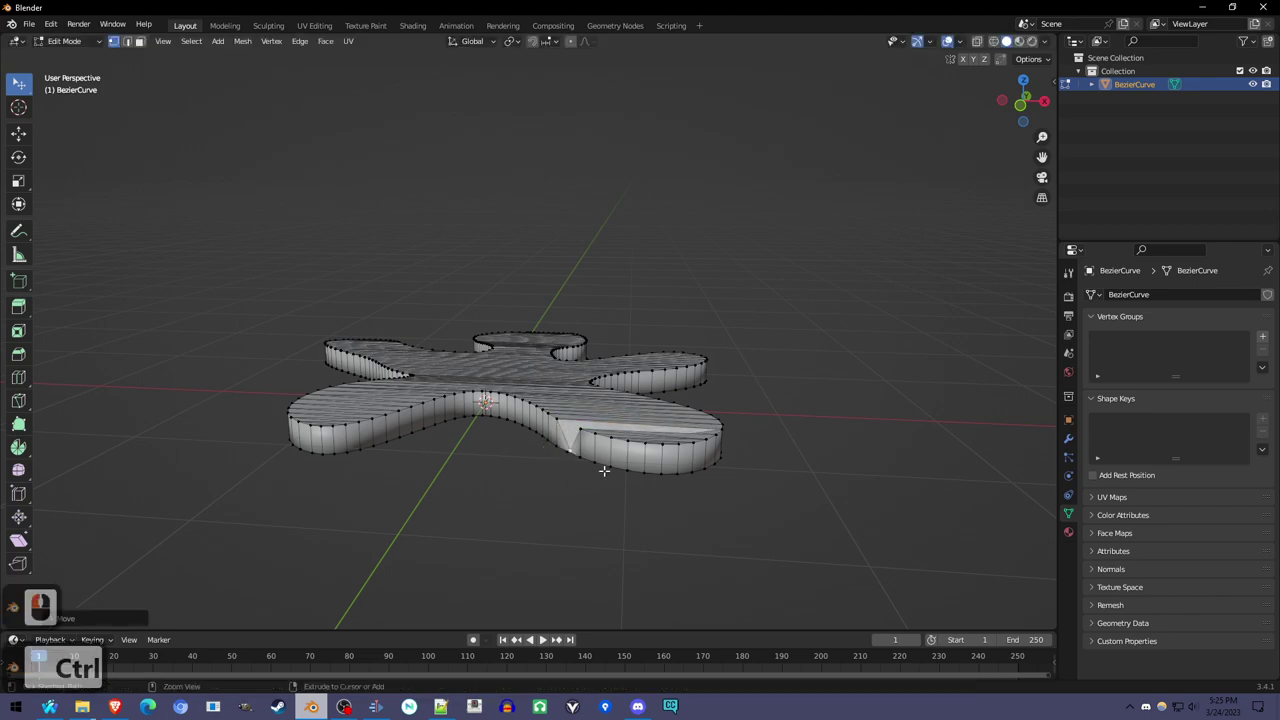
key(ctrl+z)
scroll(605, 480, up, 3)
middle_drag(600, 466, 625, 520)
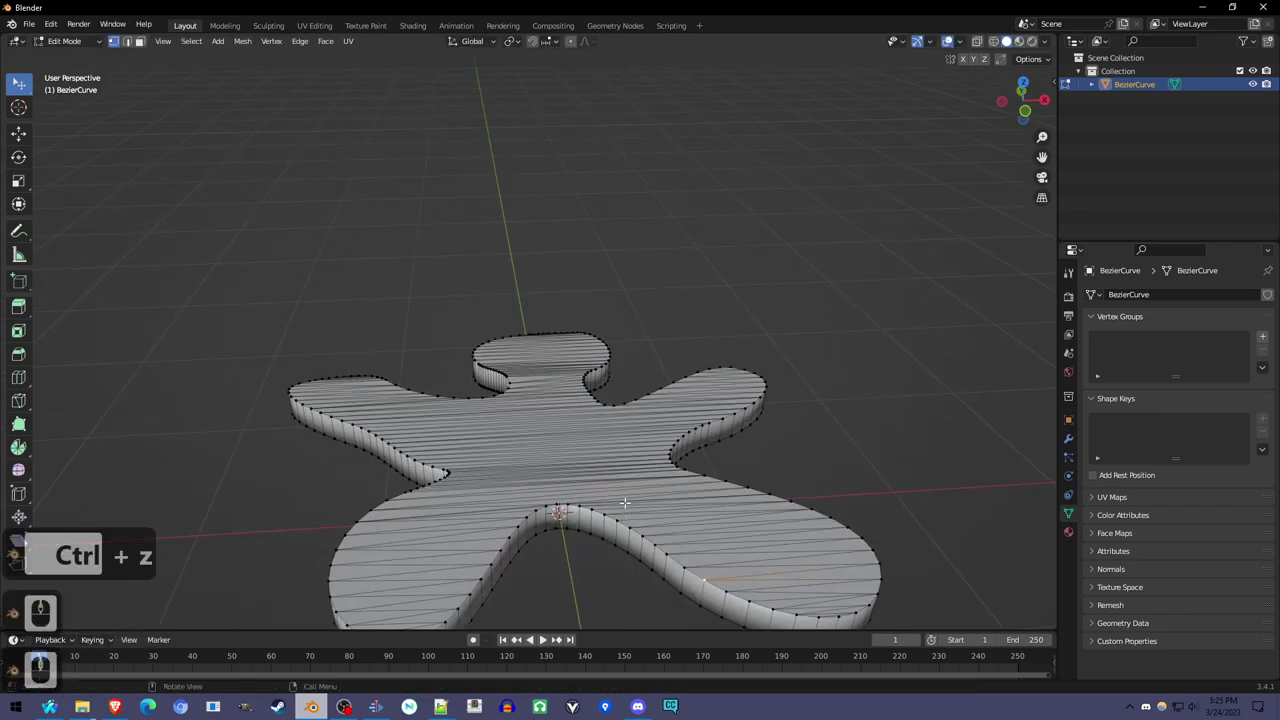
scroll(628, 505, down, 3)
key(Tab)
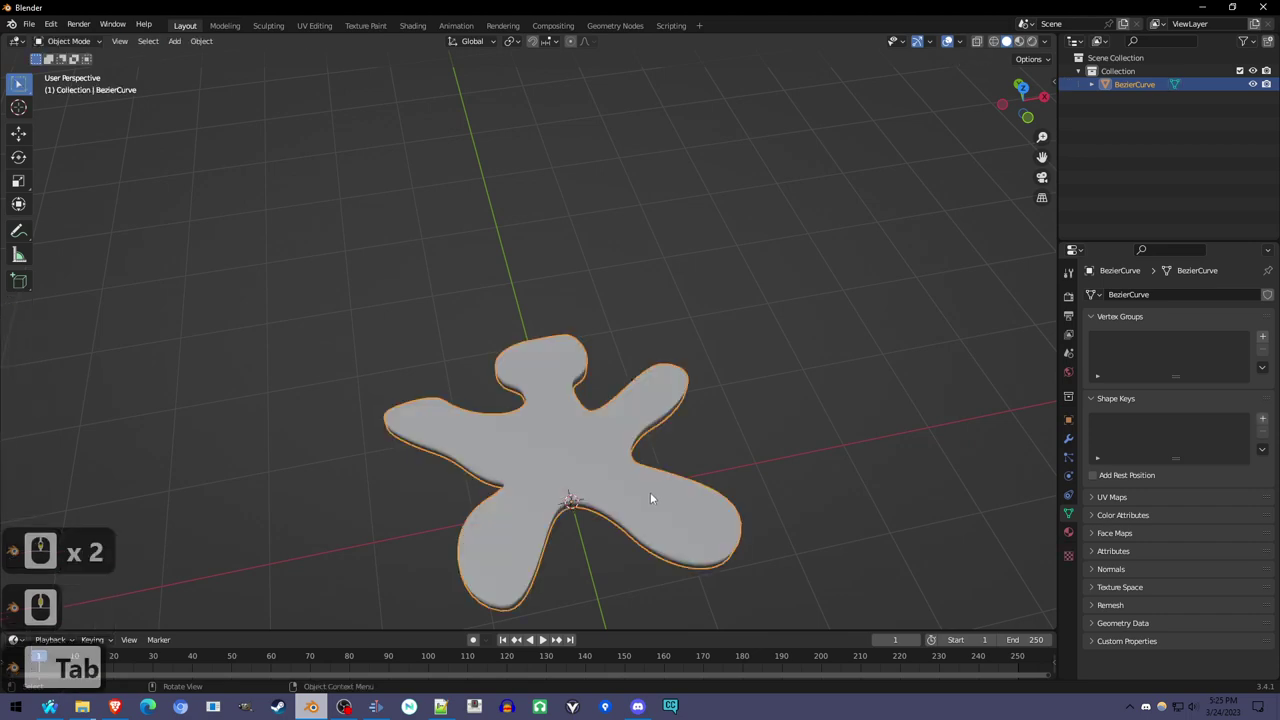
Step: Inspect the cookie's mesh geometry in Edit Mode, then return to Object Mode
middle_drag(669, 515, 620, 478)
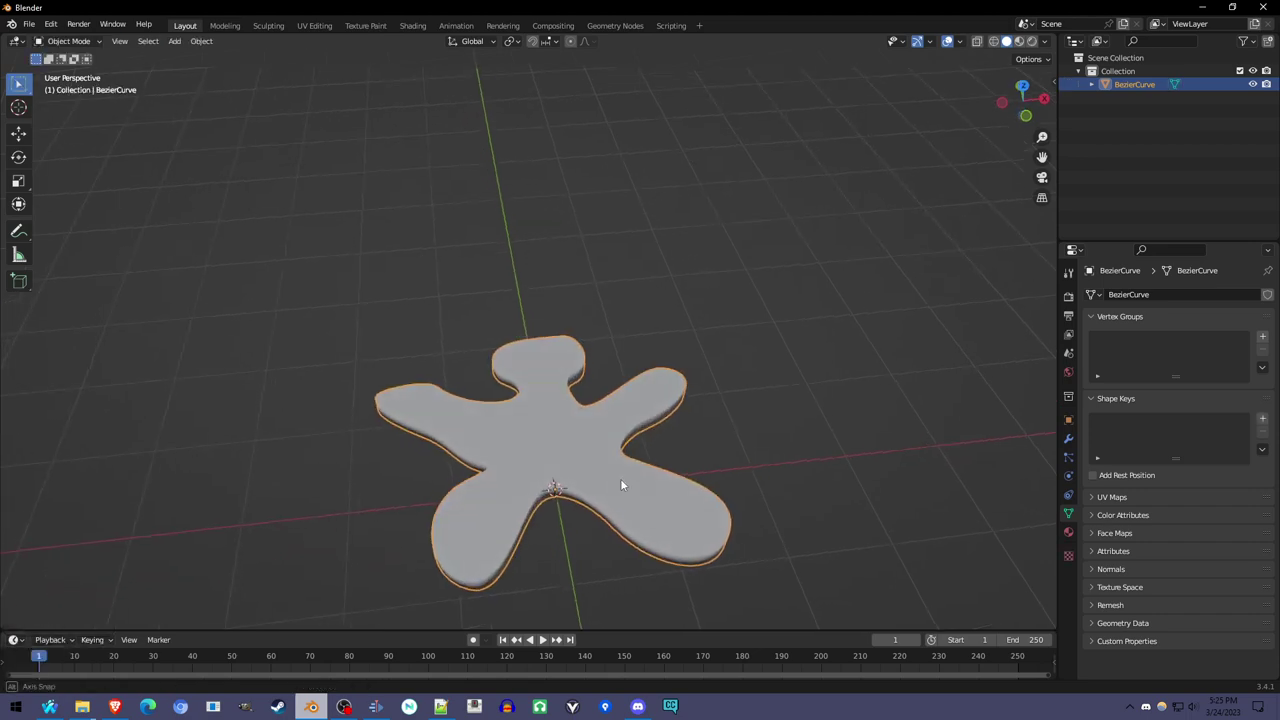
key(Tab)
middle_drag(537, 434, 596, 500)
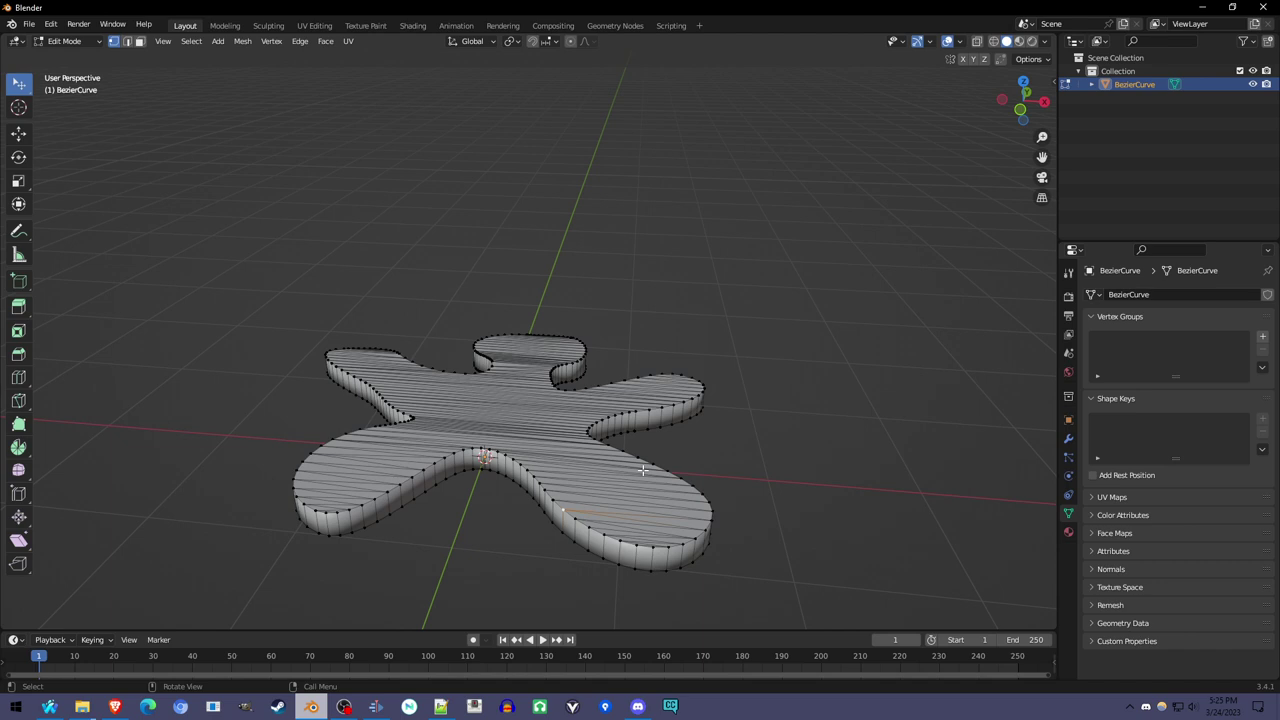
key(Tab)
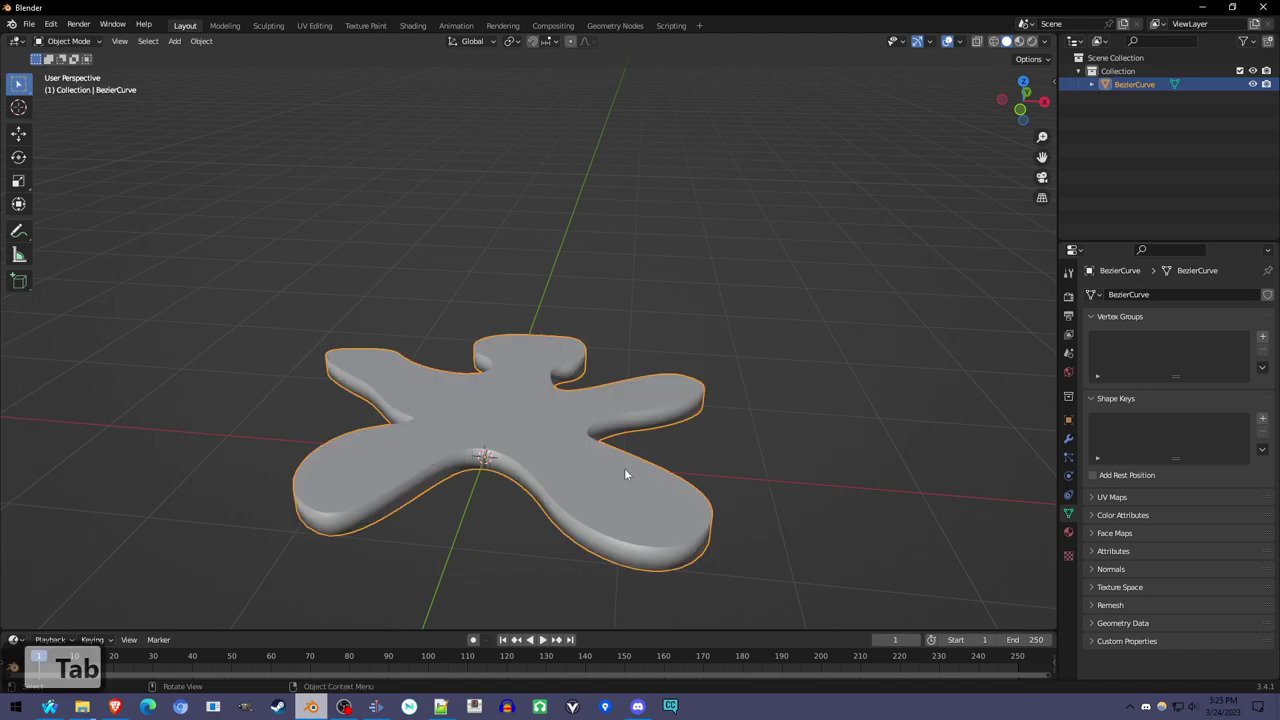
Step: Apply a Quad-mode QuadriFlow Remesh with 4000 faces to the cookie
click(1068, 515)
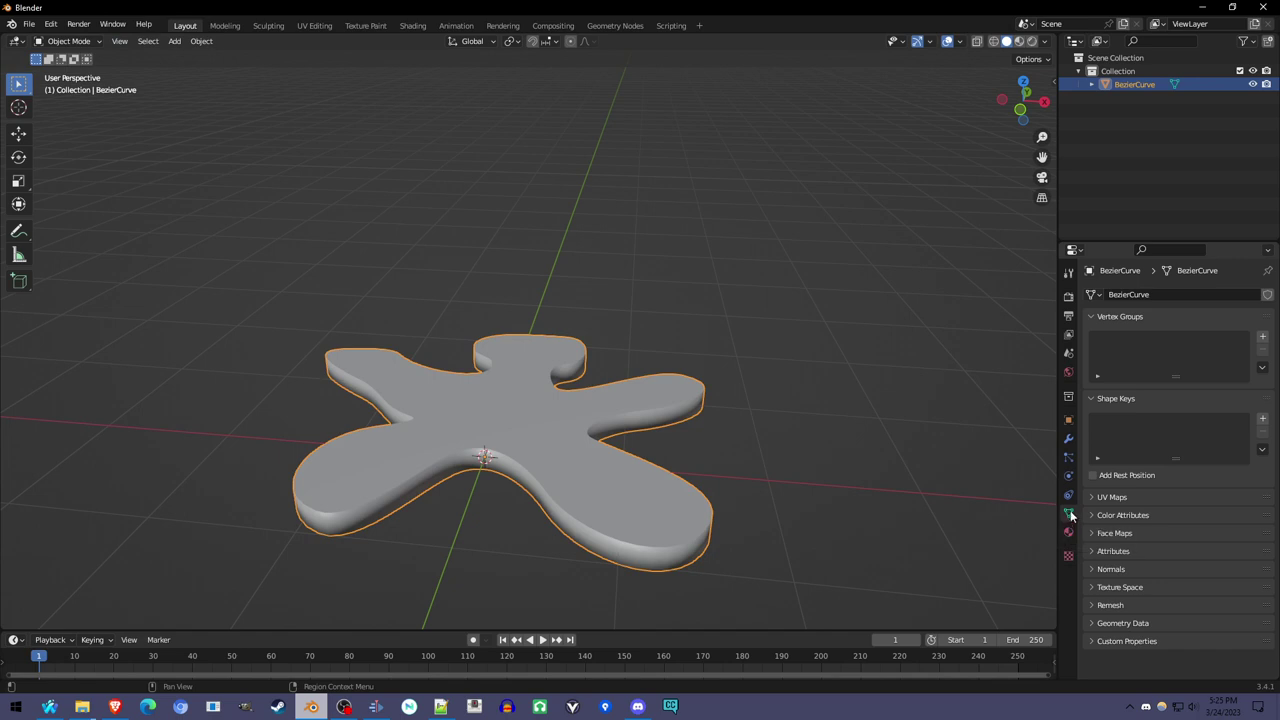
click(1135, 603)
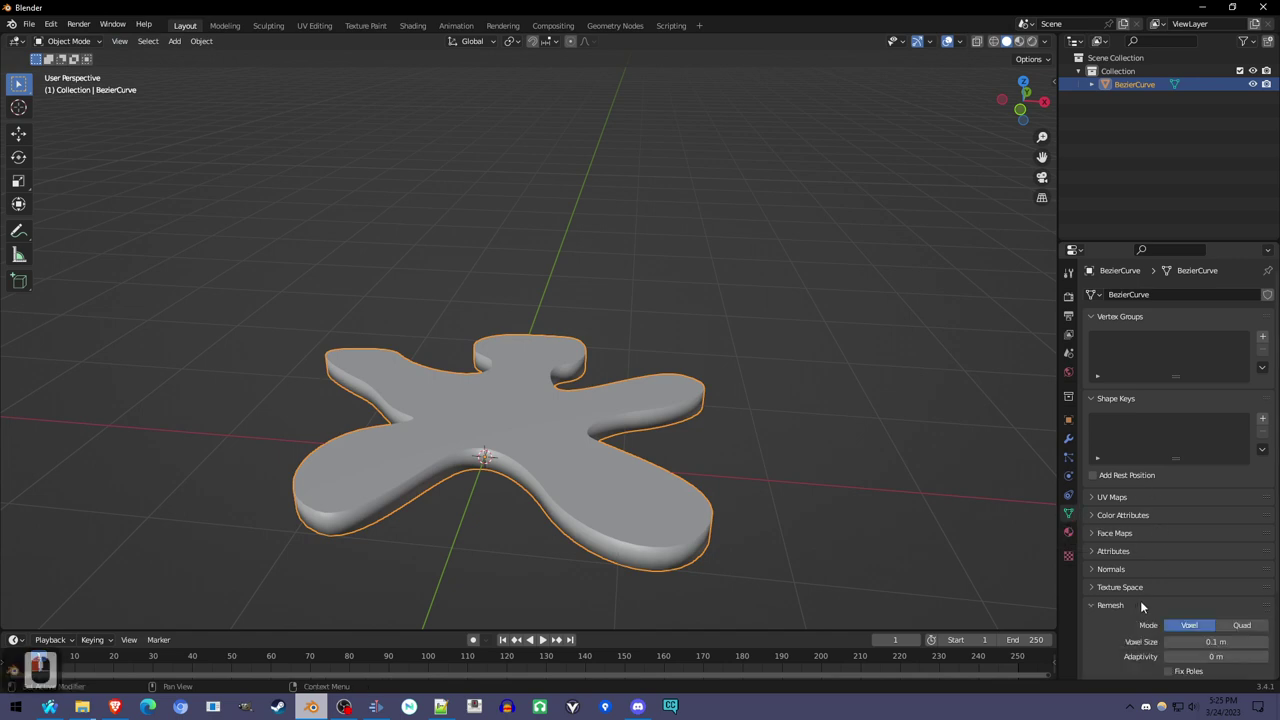
scroll(1150, 590, down, 3)
scroll(1155, 585, down, 1)
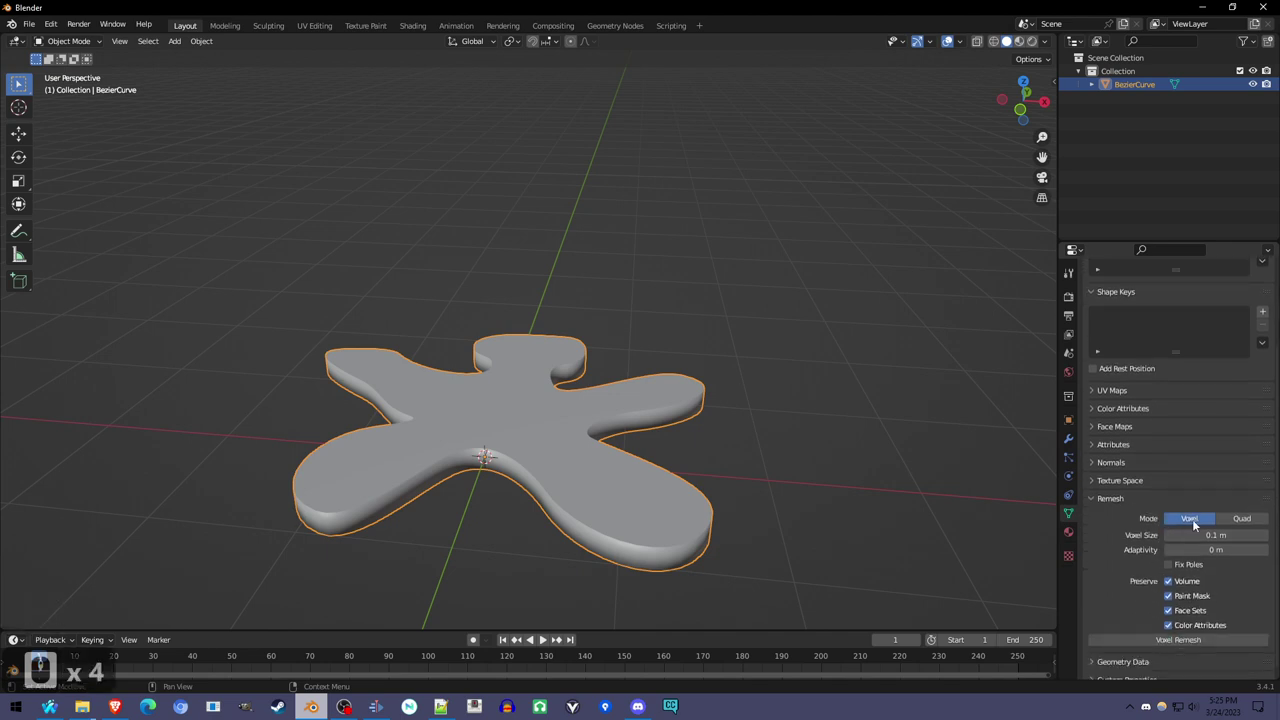
click(1242, 515)
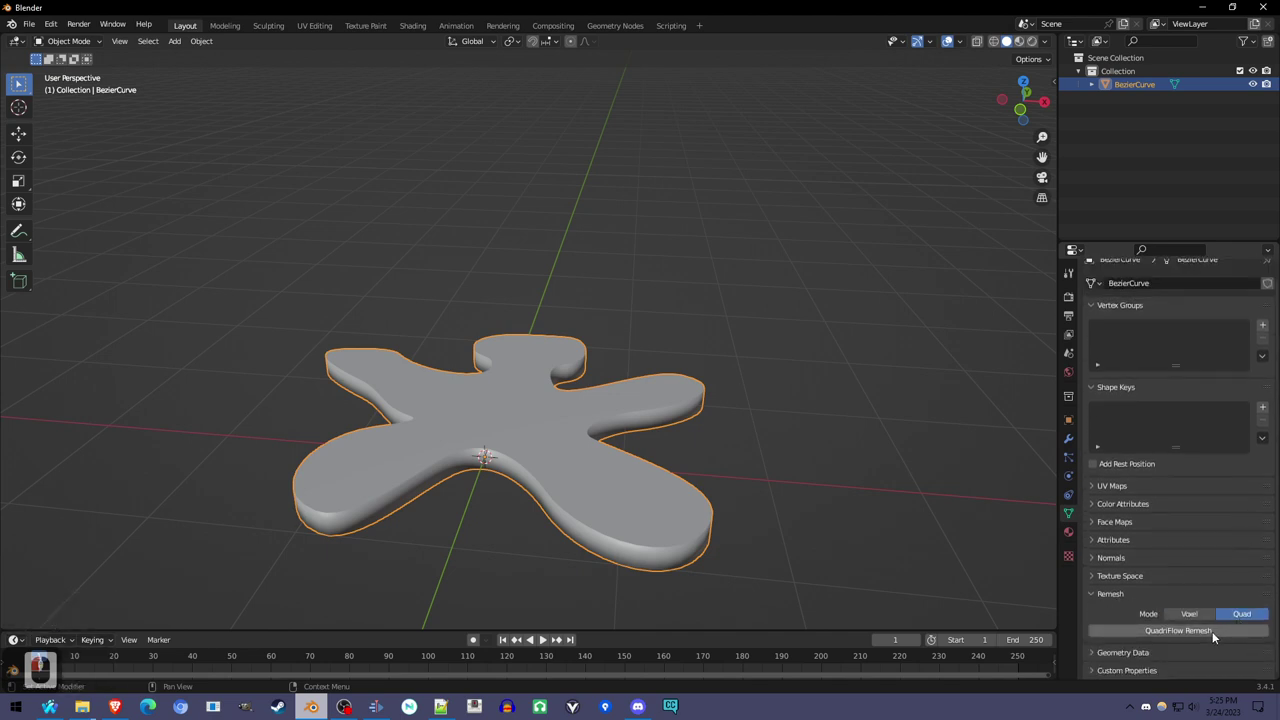
click(1212, 631)
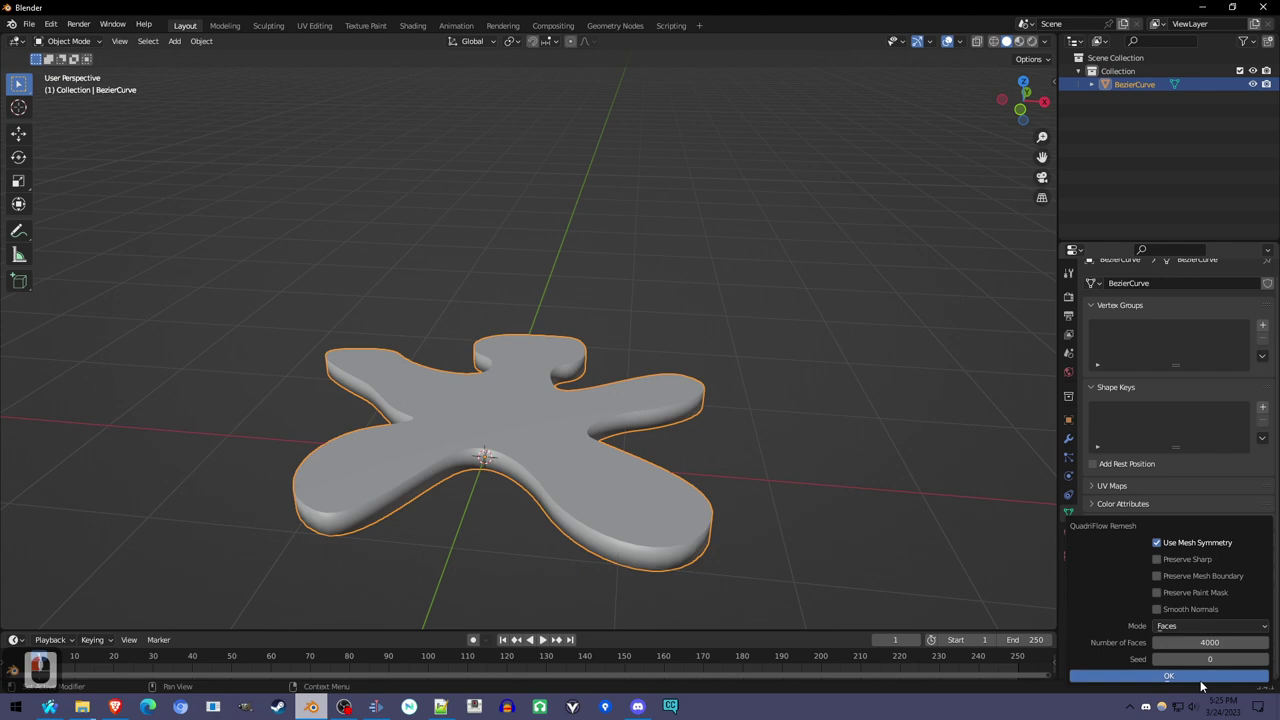
click(1202, 677)
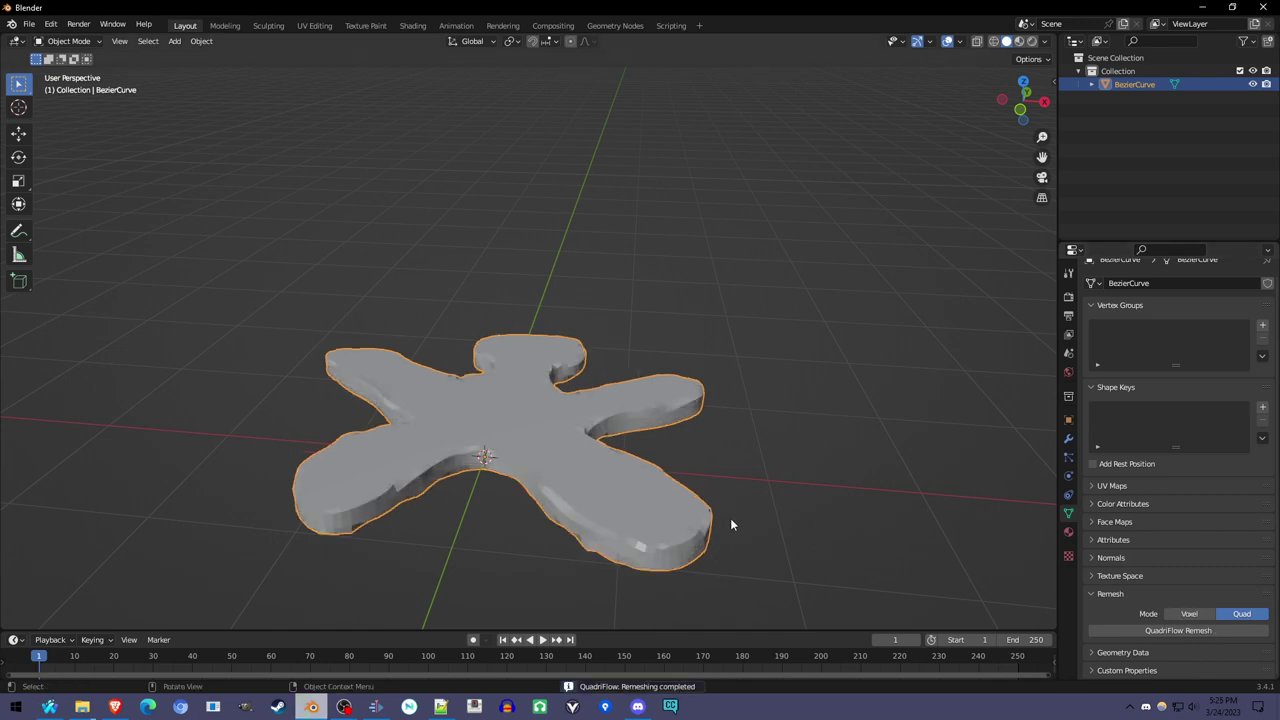
scroll(643, 558, up, 2)
middle_drag(643, 558, 700, 488)
Step: Check the new quad topology, then switch the cookie into Sculpt Mode
key(Tab)
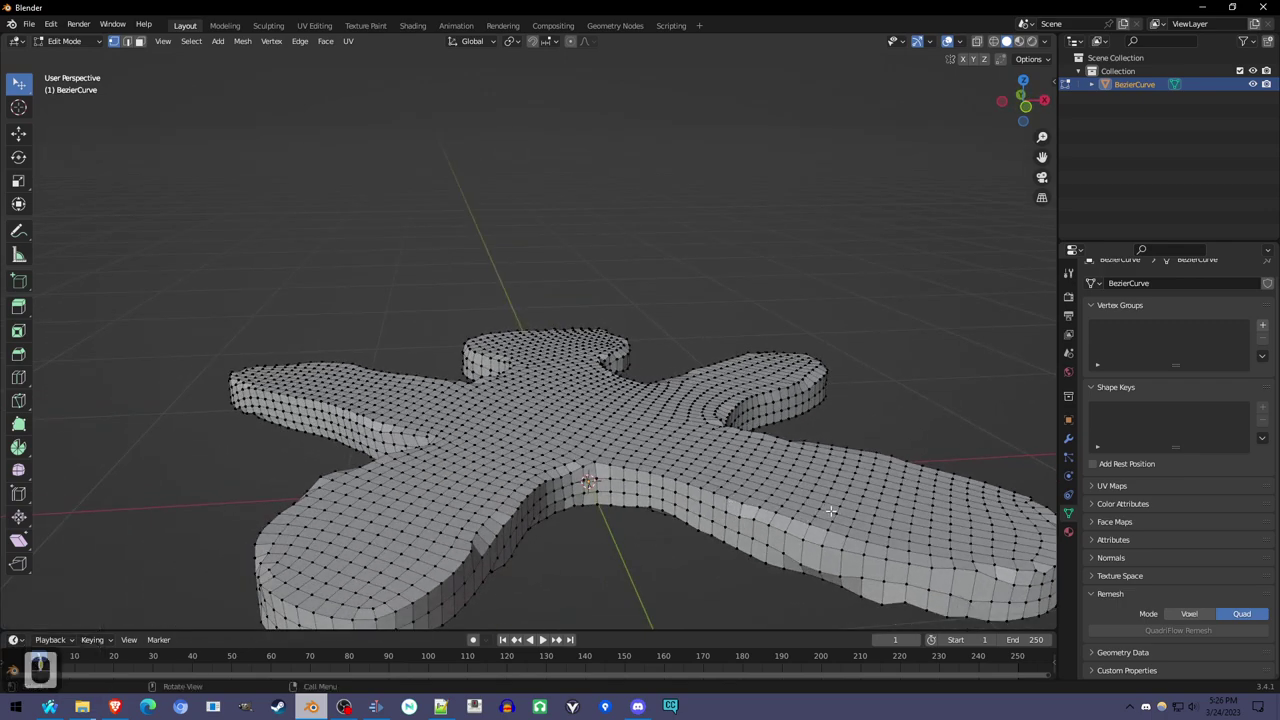
mouse_move(830, 511)
middle_down()
mouse_move(797, 506)
mouse_move(813, 499)
mouse_move(818, 515)
middle_up()
key(Tab)
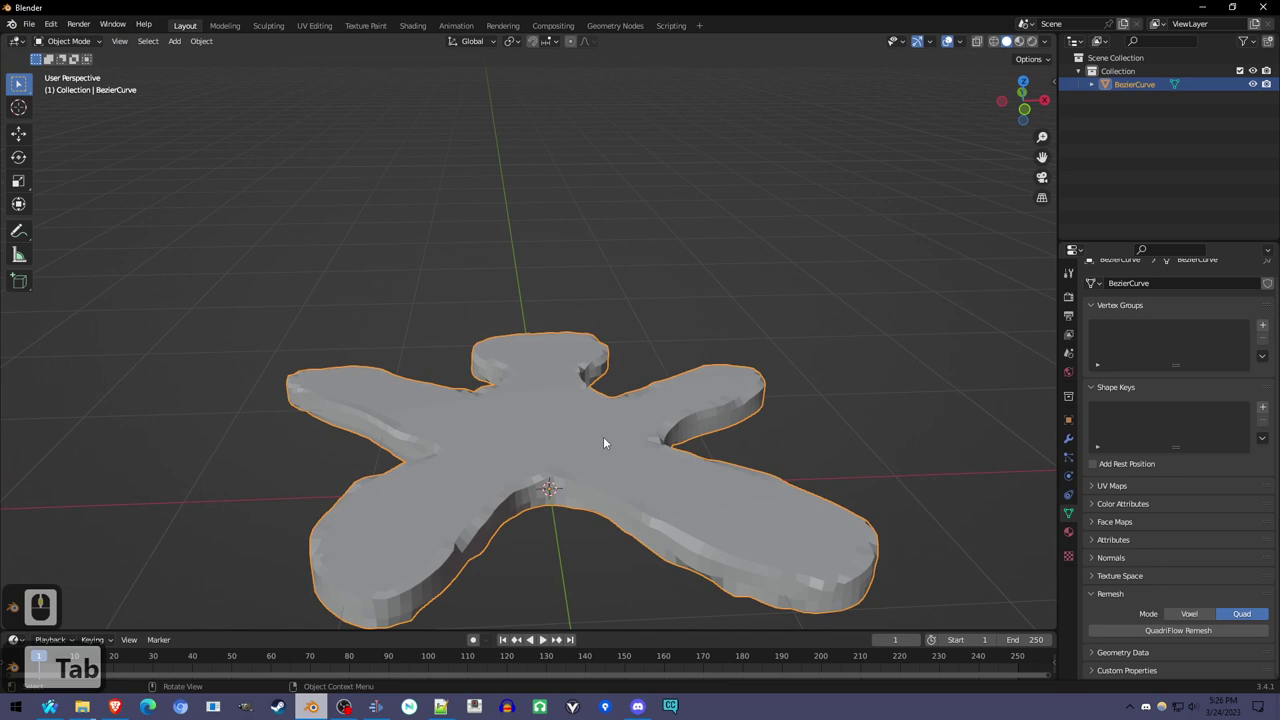
click(80, 44)
click(70, 90)
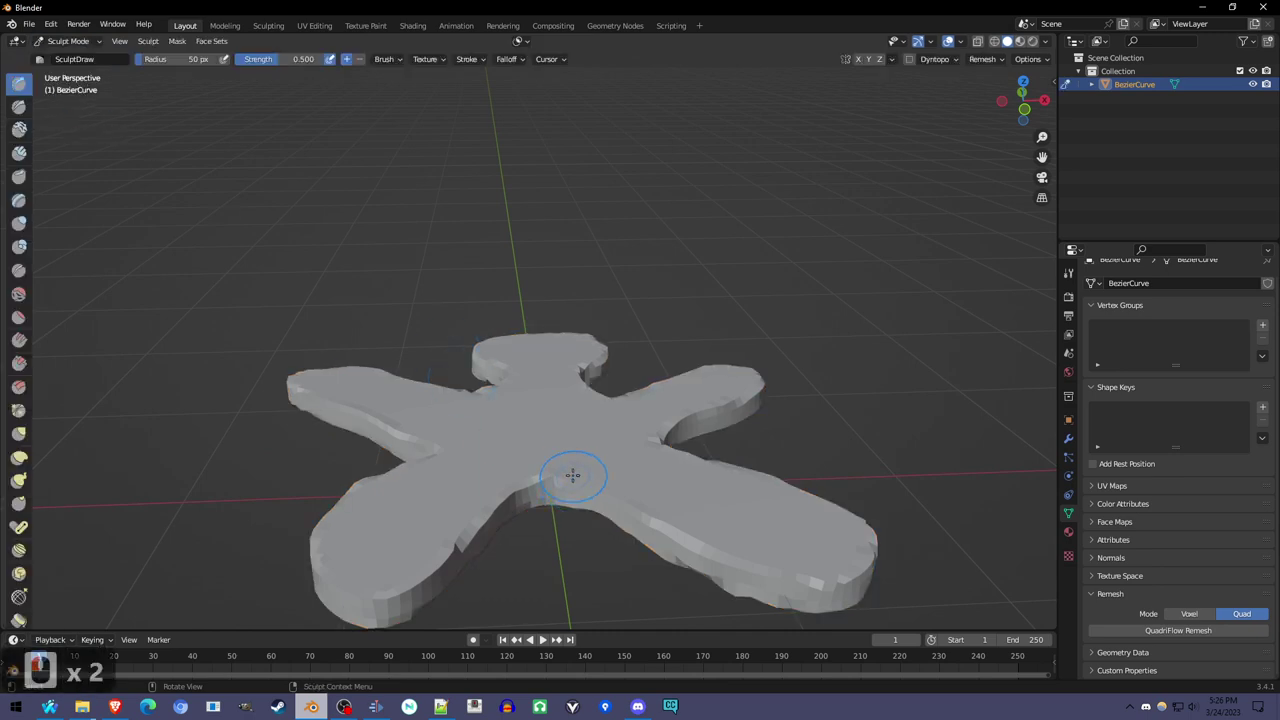
Step: Smooth the jagged edges of both legs, the left shoulder and arms with the Smooth brush
click(18, 293)
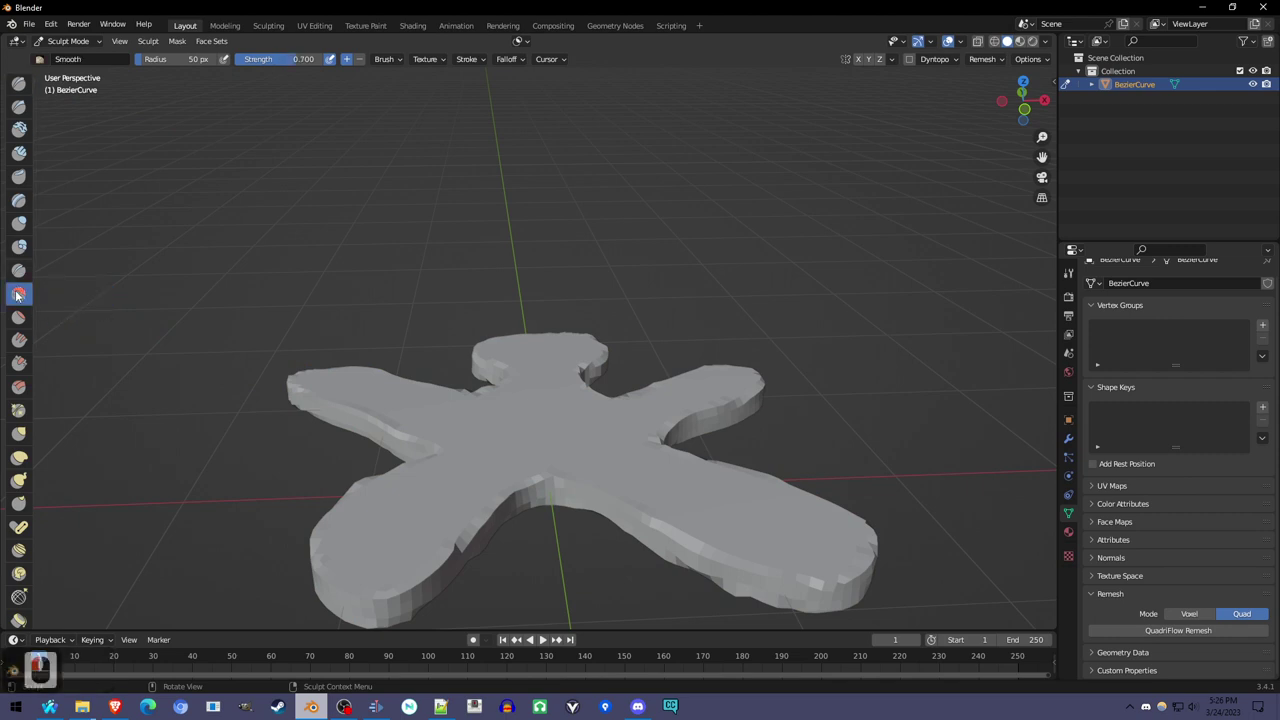
mouse_move(549, 469)
mouse_down()
mouse_move(645, 502)
mouse_move(734, 555)
mouse_move(831, 565)
mouse_move(855, 548)
mouse_move(853, 523)
mouse_move(684, 456)
mouse_up()
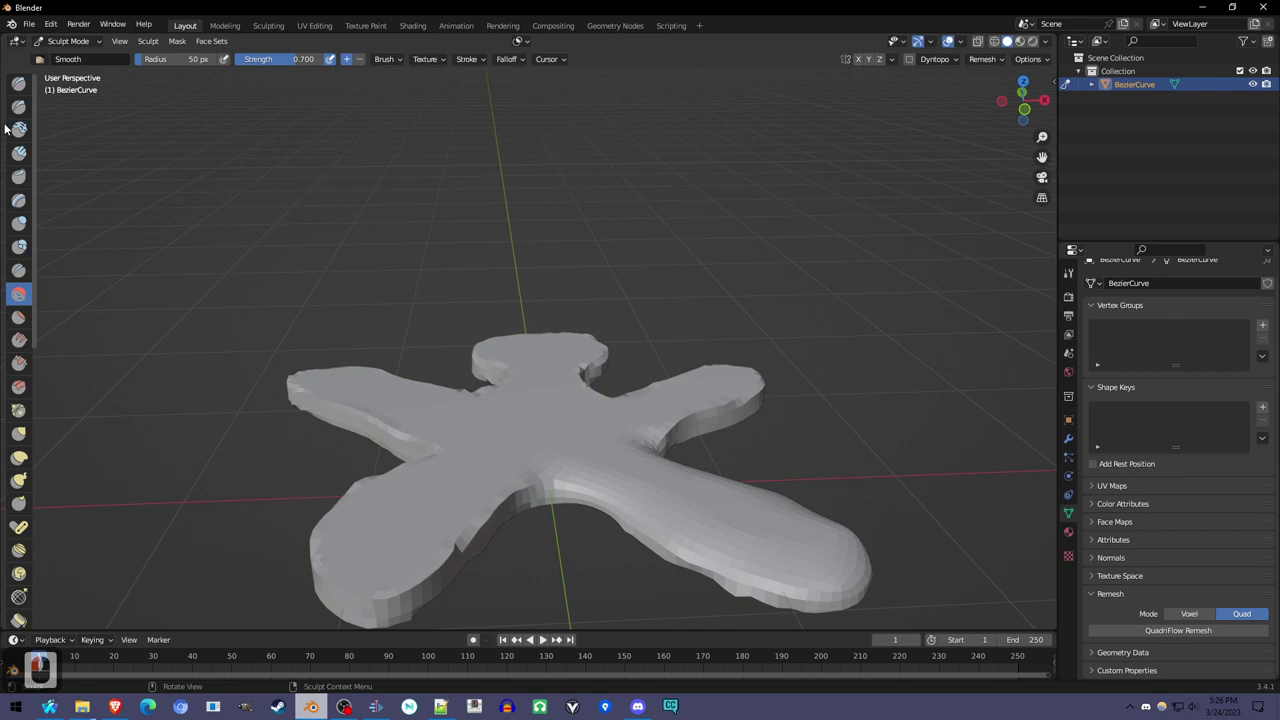
mouse_move(449, 514)
mouse_down()
mouse_move(369, 576)
mouse_move(324, 558)
mouse_move(315, 540)
mouse_move(367, 485)
mouse_move(449, 453)
mouse_move(296, 380)
mouse_move(376, 375)
mouse_move(481, 412)
mouse_move(465, 397)
mouse_move(508, 400)
mouse_up()
mouse_move(508, 400)
middle_down()
mouse_move(569, 486)
mouse_move(565, 455)
middle_up()
mouse_move(537, 355)
mouse_down()
mouse_move(609, 331)
mouse_move(617, 425)
mouse_move(669, 475)
mouse_move(682, 469)
mouse_move(655, 422)
mouse_move(703, 366)
mouse_move(746, 349)
mouse_move(749, 380)
mouse_move(707, 487)
mouse_move(735, 507)
mouse_move(715, 477)
mouse_move(748, 441)
mouse_move(749, 371)
mouse_up()
middle_drag(749, 371, 690, 500)
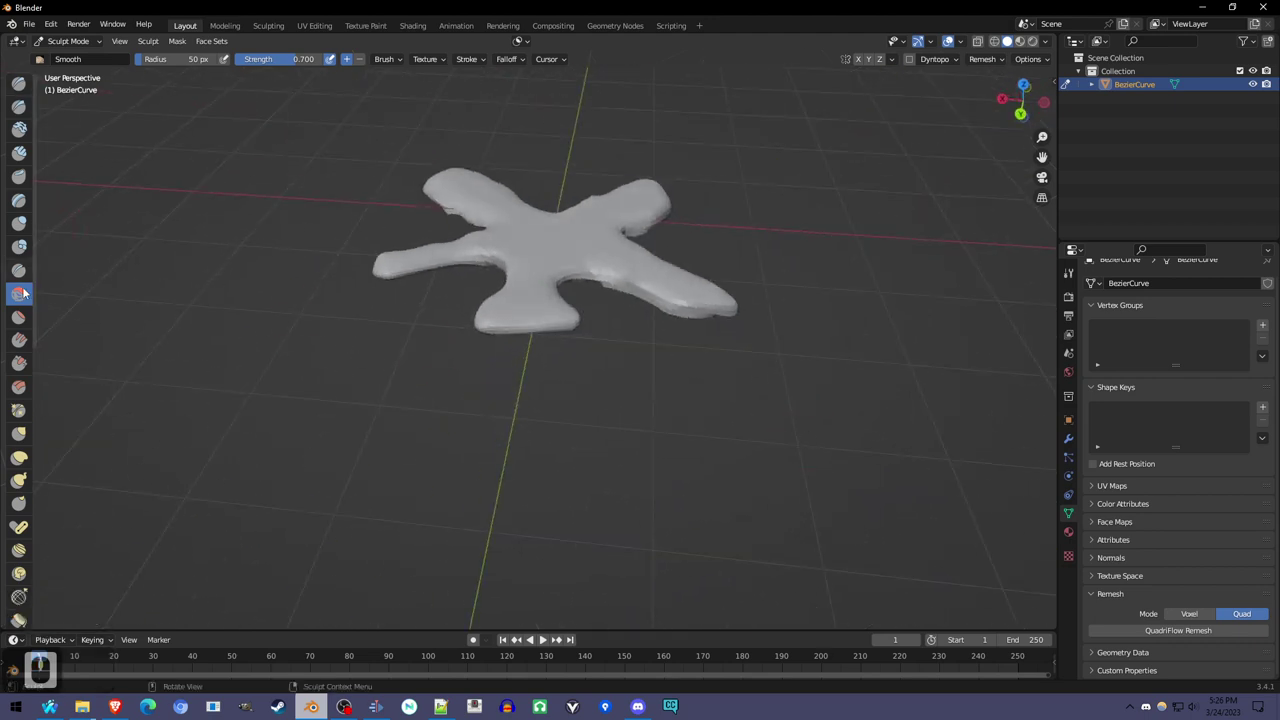
middle_drag(302, 349, 180, 430)
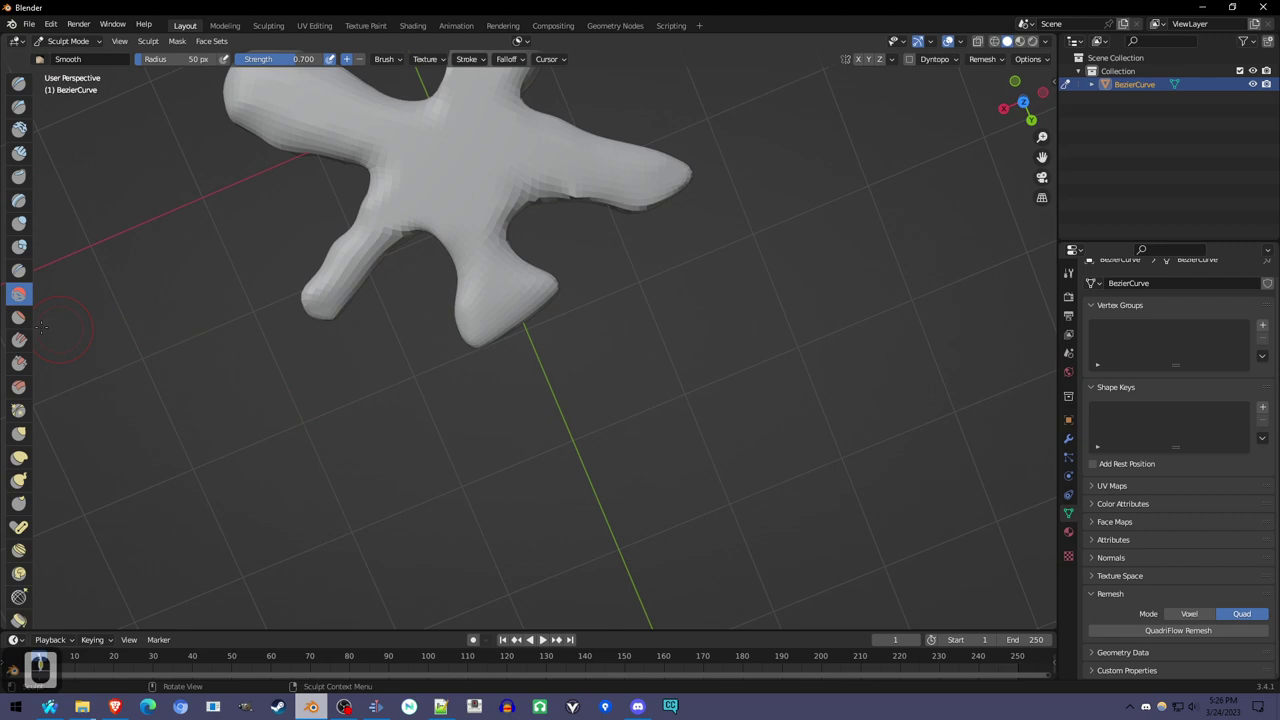
Step: Select the Grab brush and enlarge its radius to 104 px
click(19, 433)
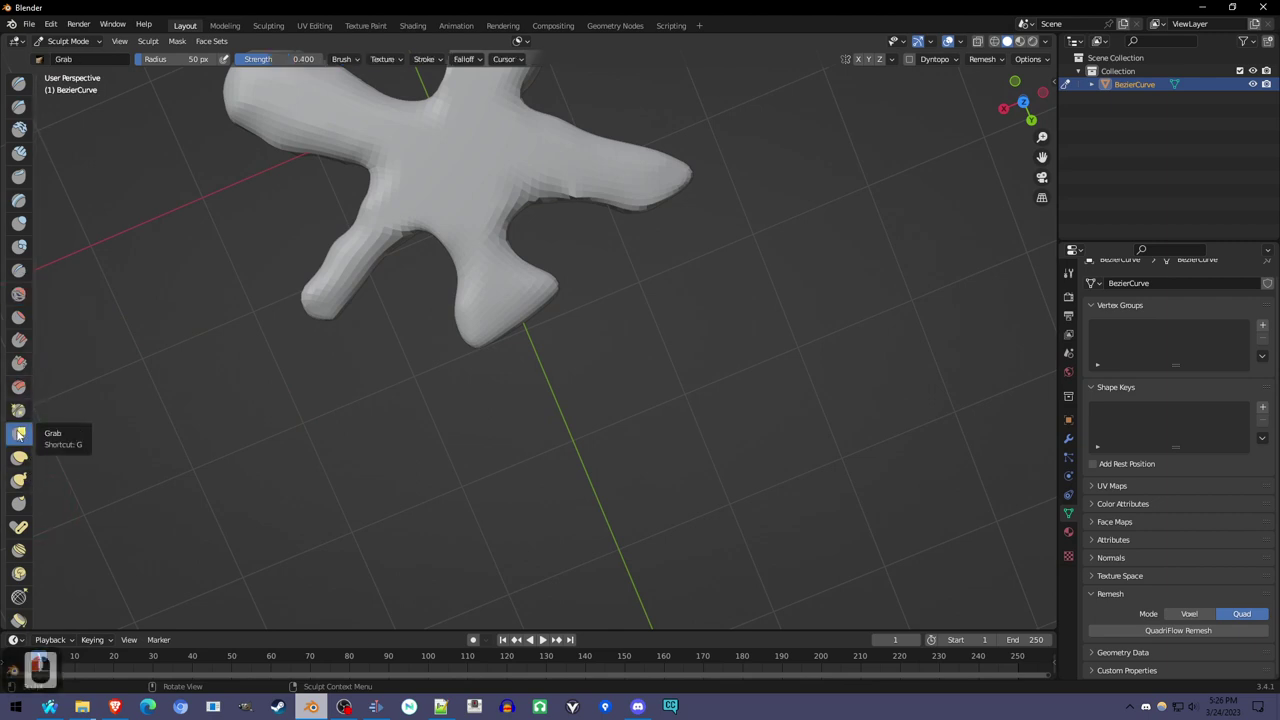
key(f)
click(522, 331)
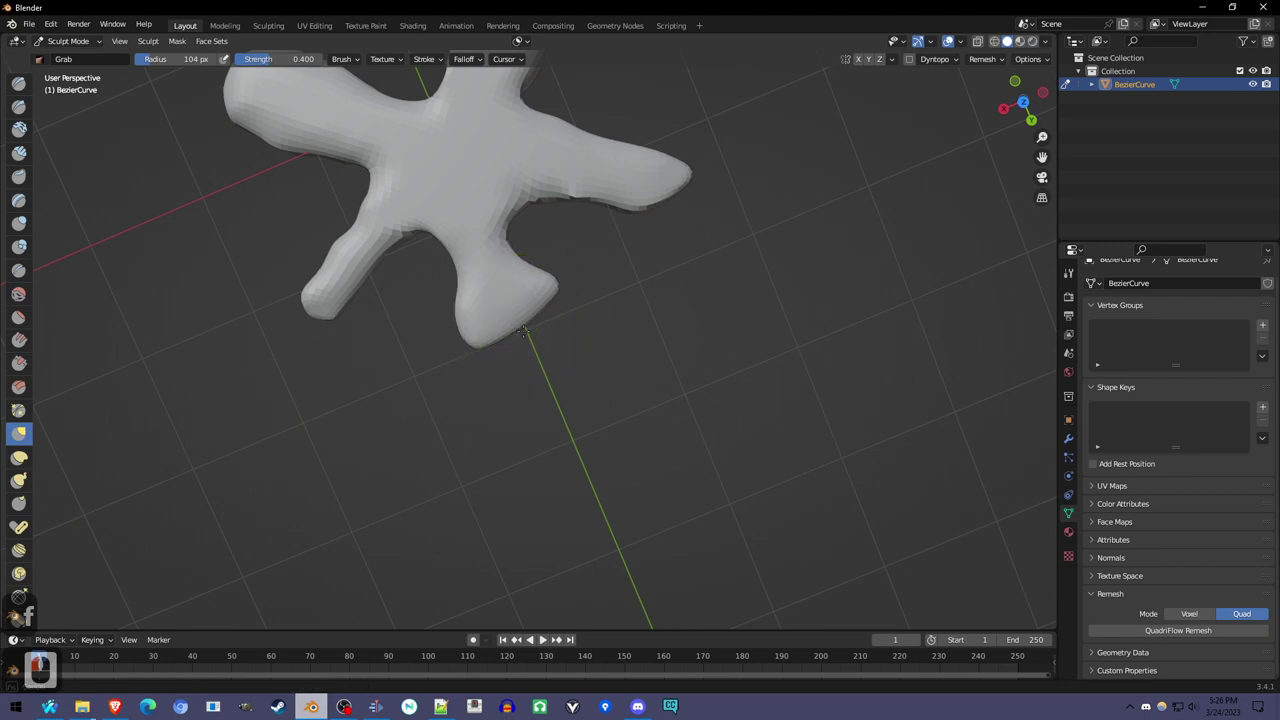
mouse_move(543, 380)
middle_down()
mouse_move(584, 148)
mouse_move(686, 400)
mouse_move(672, 355)
mouse_move(591, 414)
mouse_move(631, 523)
mouse_move(600, 480)
middle_up()
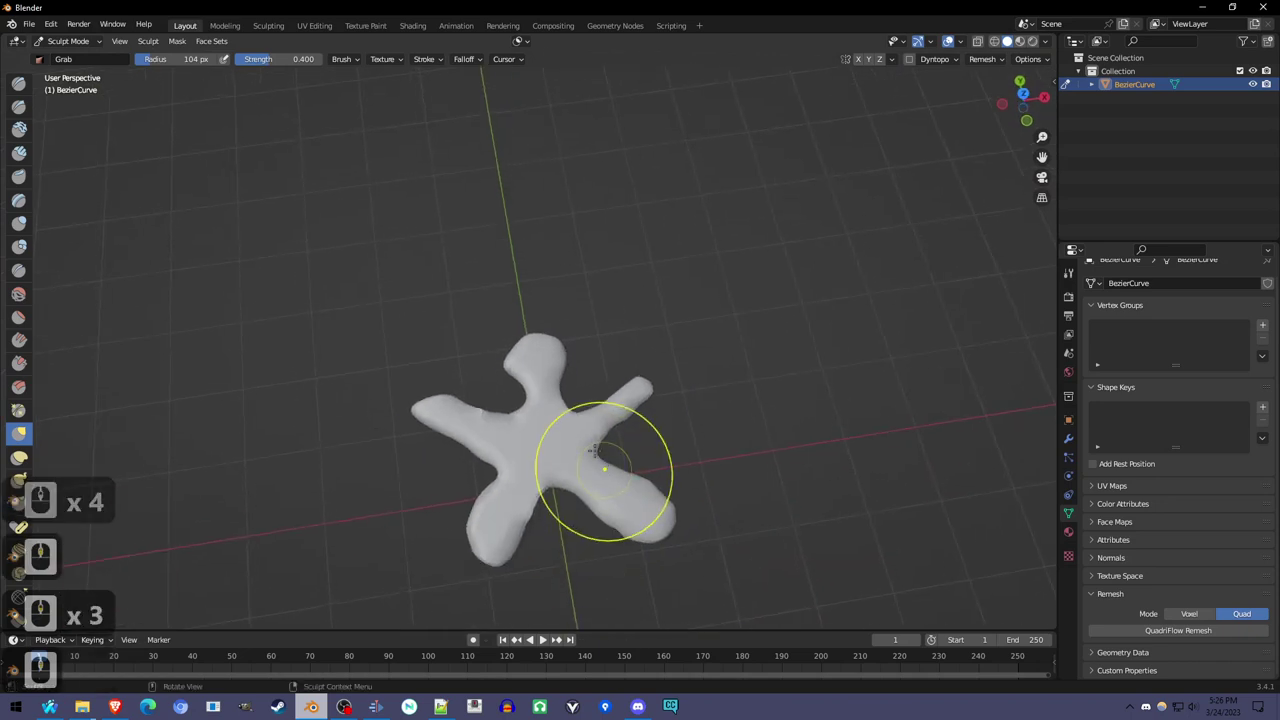
Step: Return to Object Mode, switch to top view, and apply Shade Smooth to the cookie
click(80, 41)
click(65, 55)
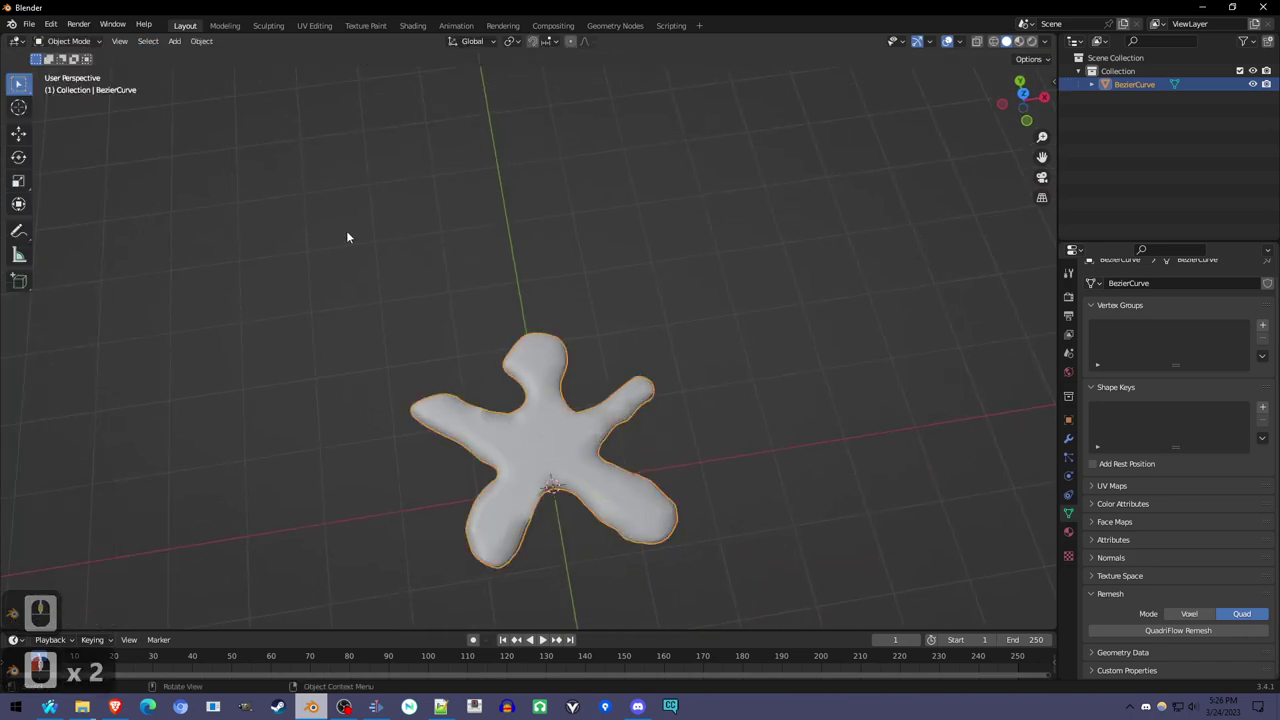
scroll(602, 520, up, 2)
middle_drag(602, 520, 586, 501)
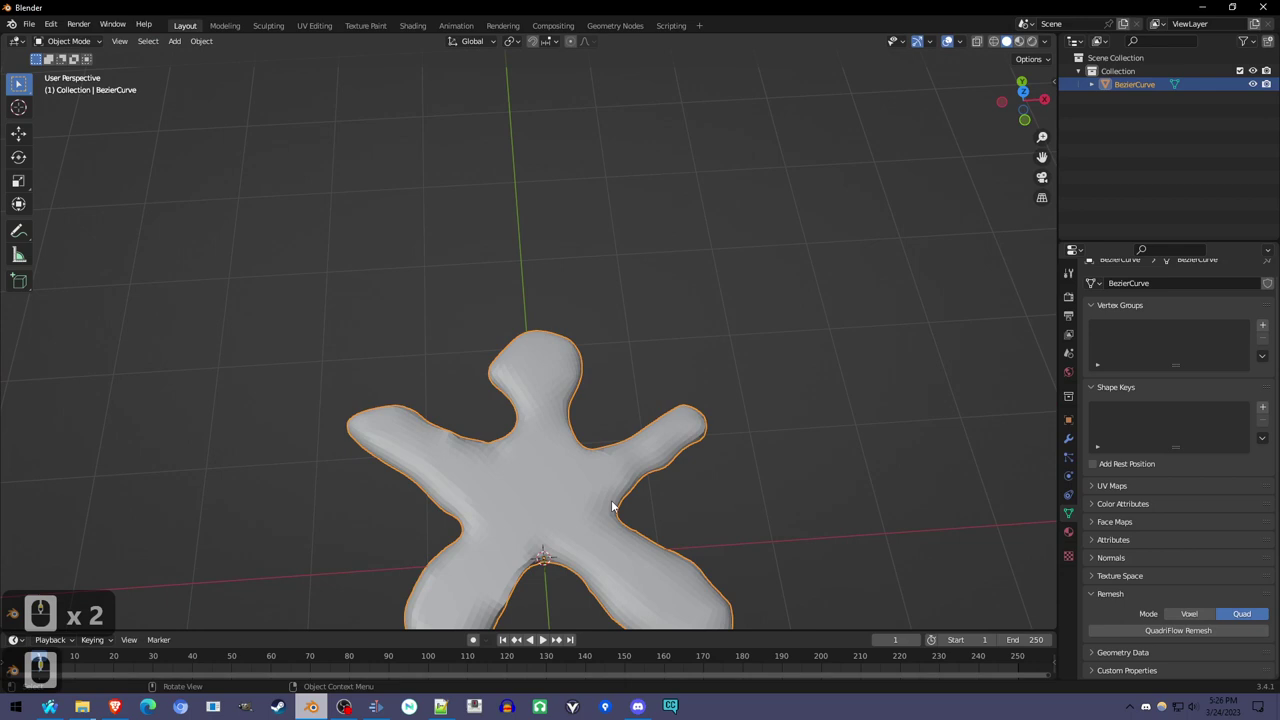
key(KP_7)
shift+middle_drag(605, 560, 609, 397)
scroll(590, 395, up, 2)
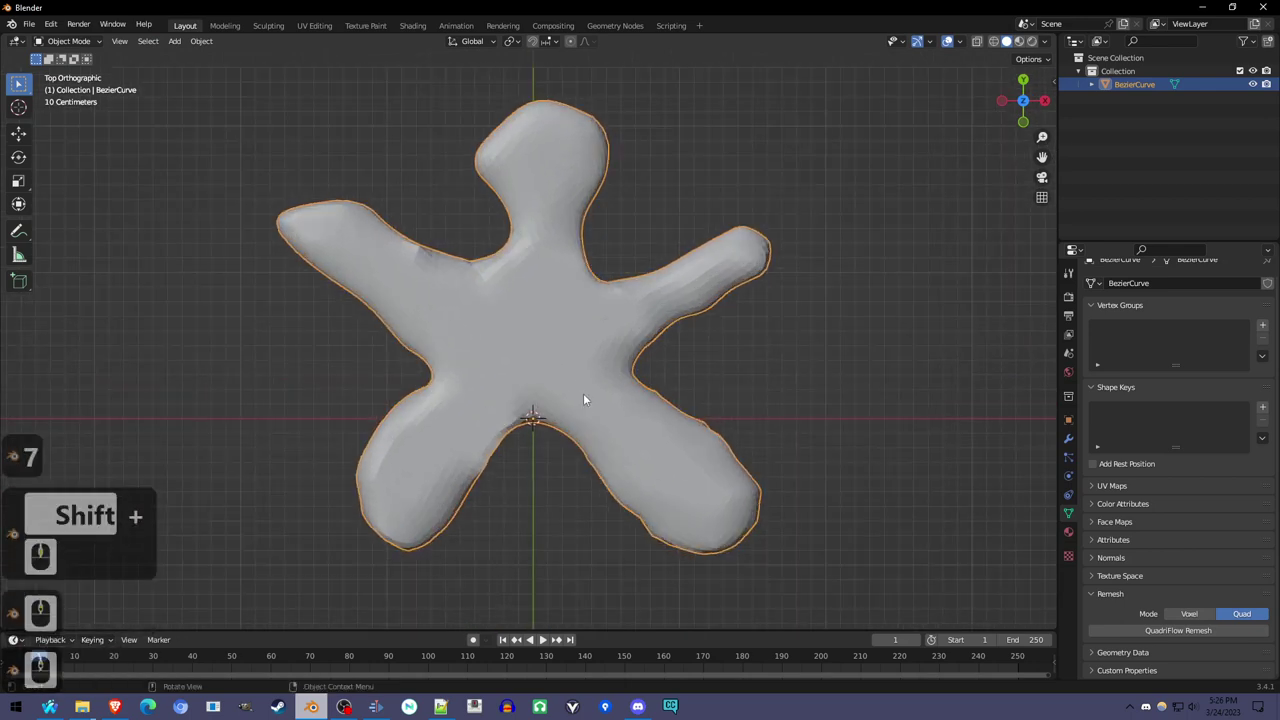
right_click(531, 332)
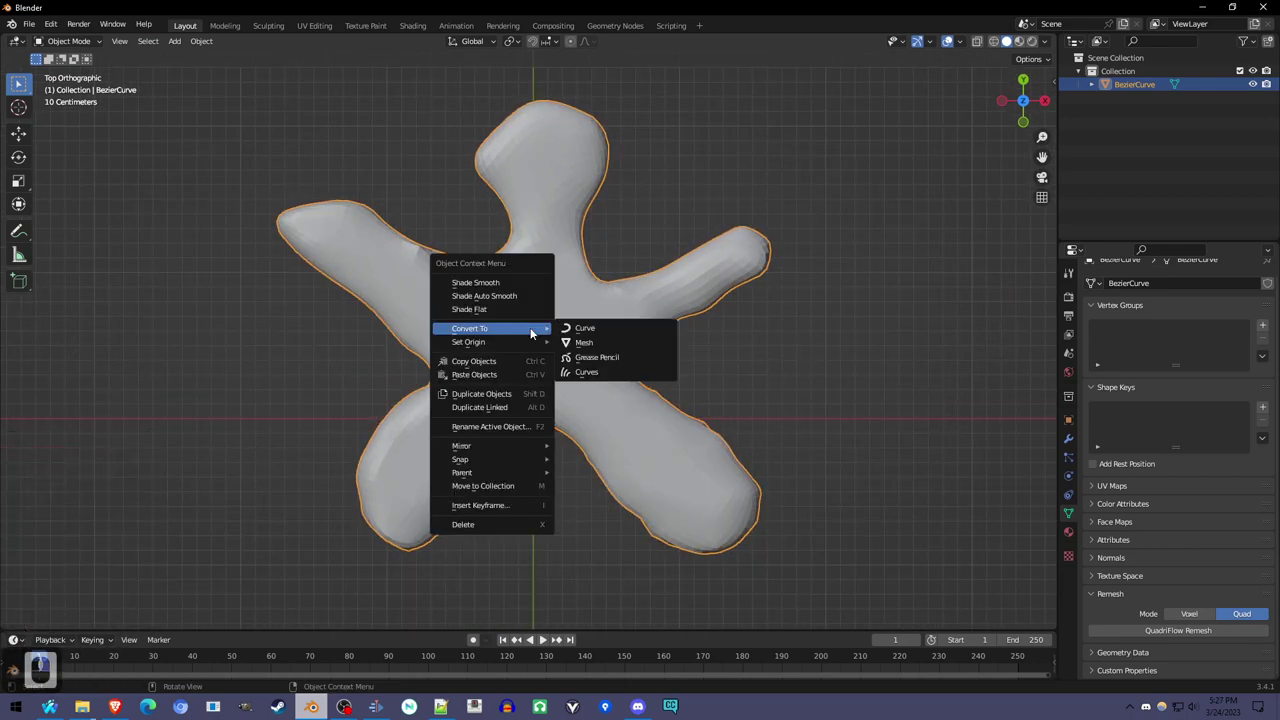
click(521, 283)
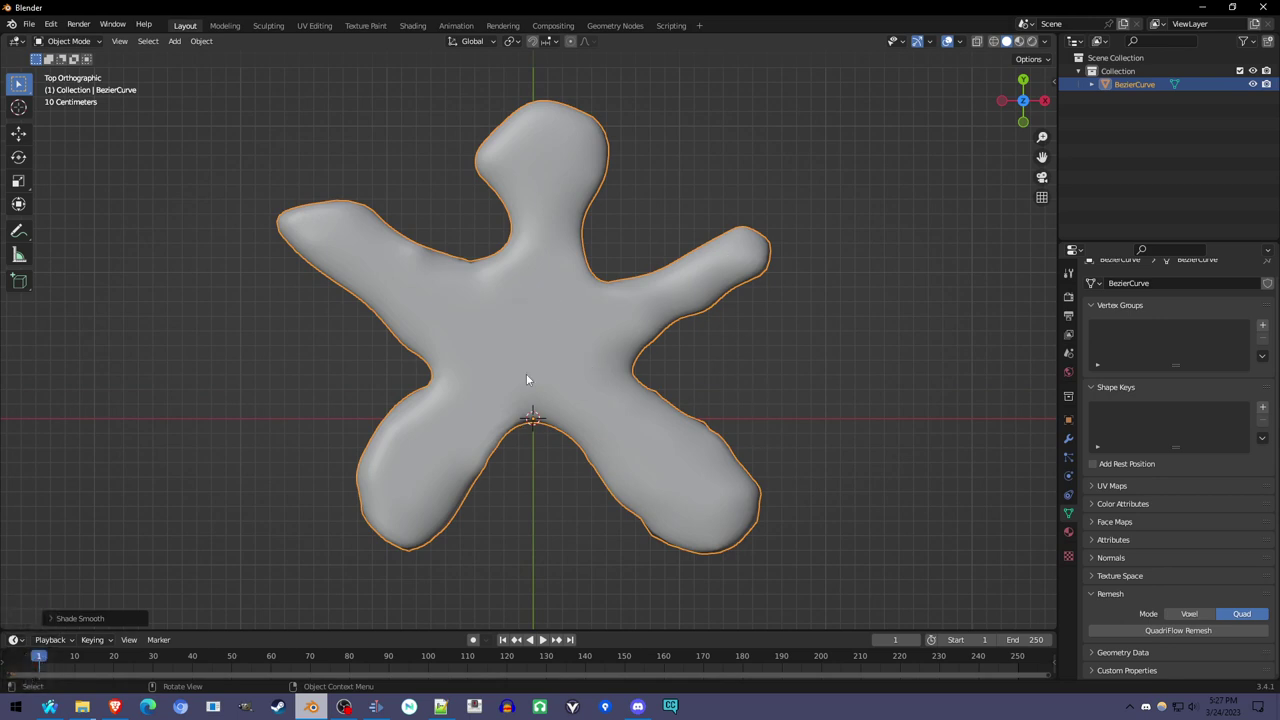
Step: Add a new empty Bezier curve and ready the Draw tool with Surface depth
click(174, 44)
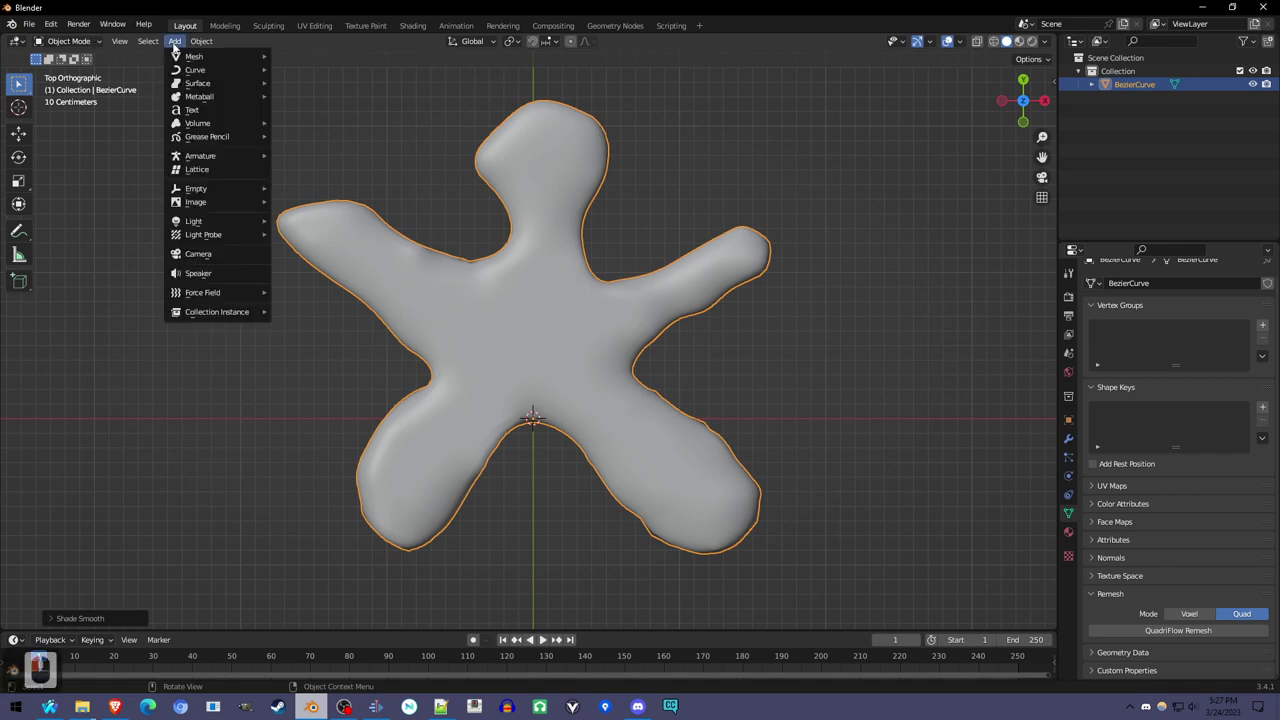
mouse_move(205, 70)
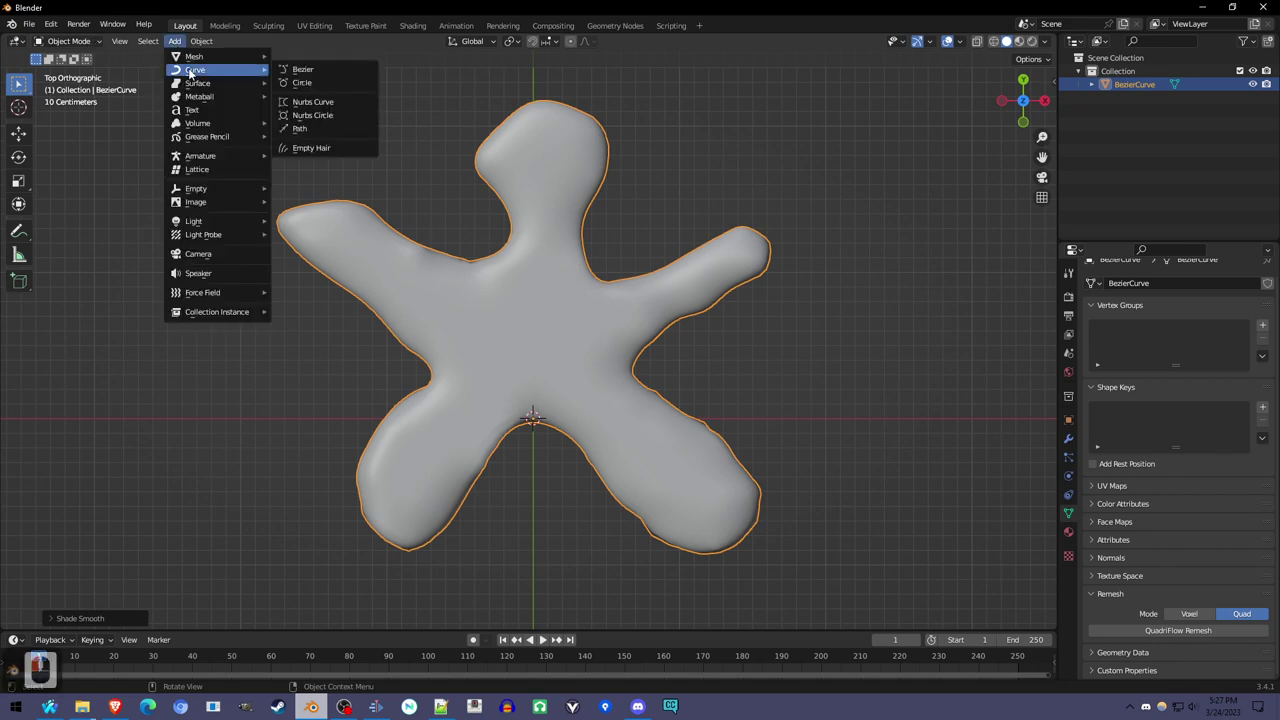
click(342, 70)
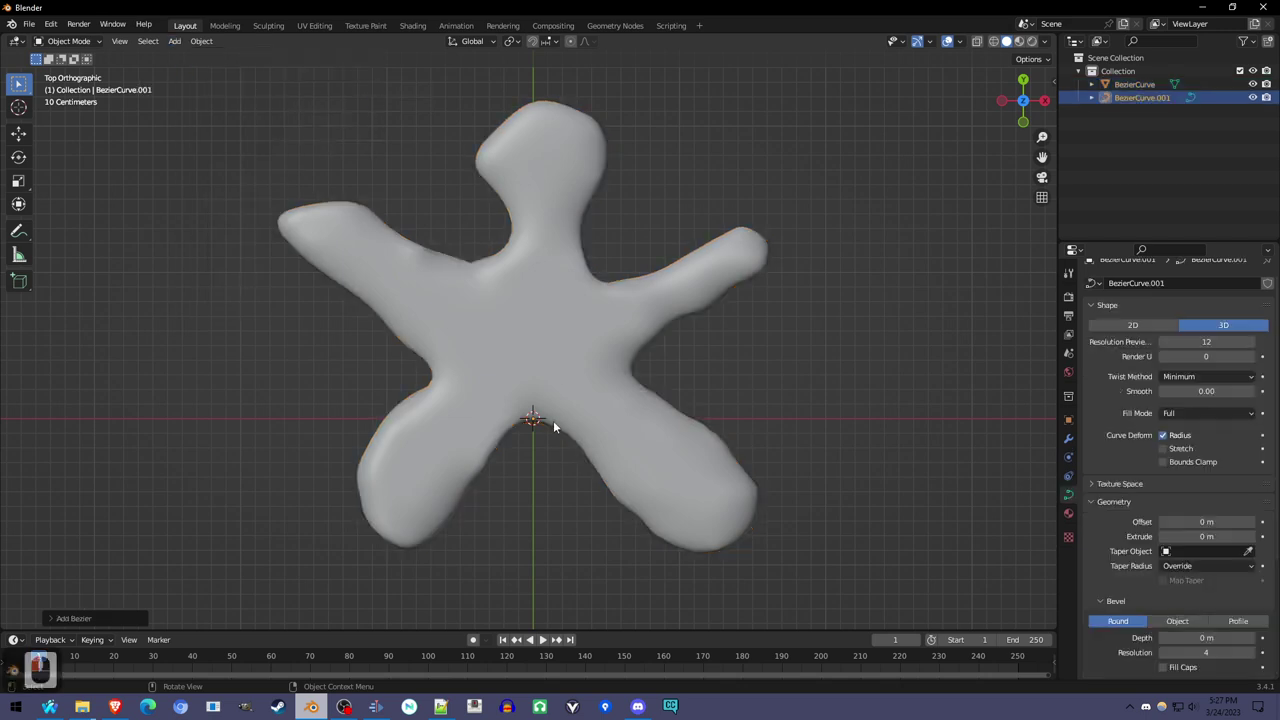
key(Tab)
key(x)
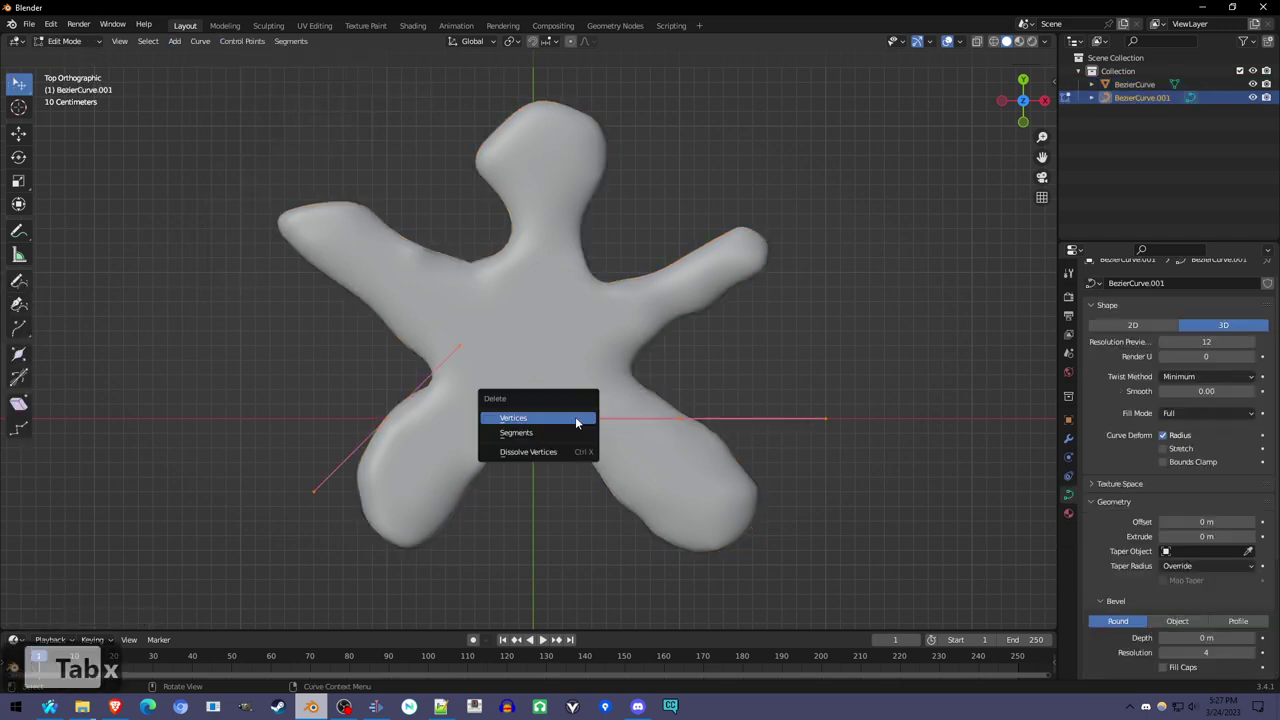
click(577, 419)
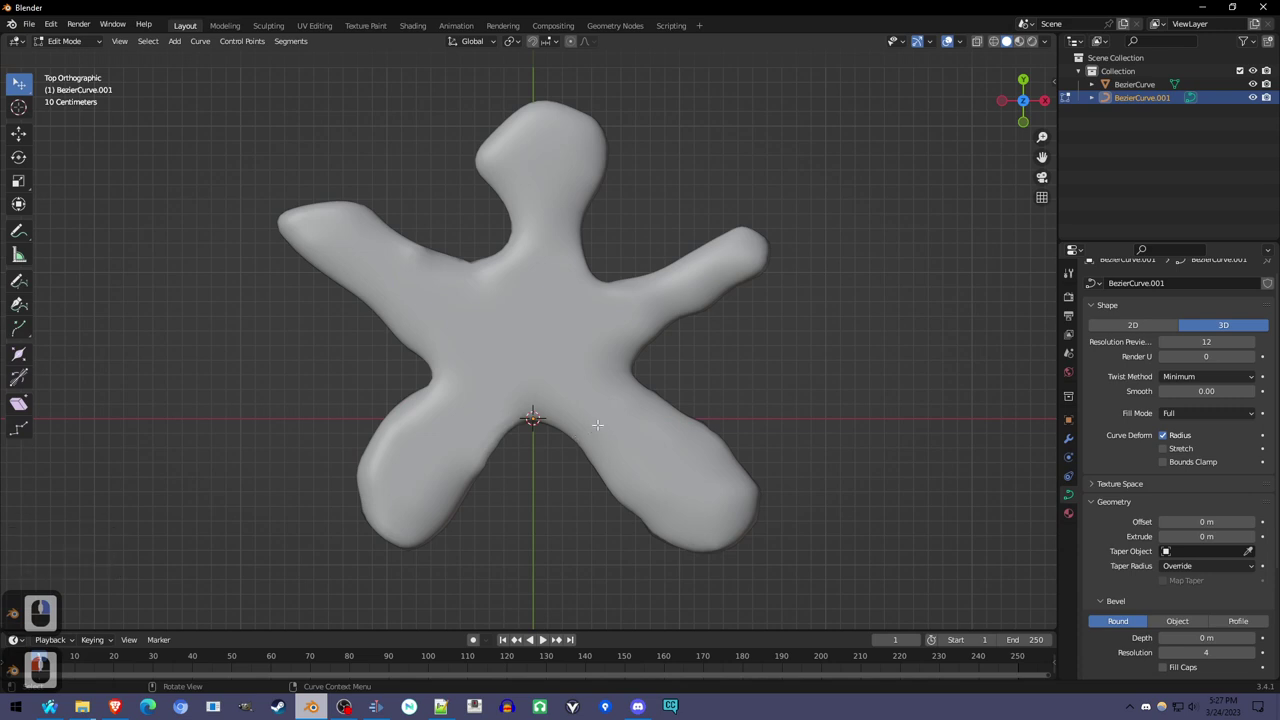
click(19, 282)
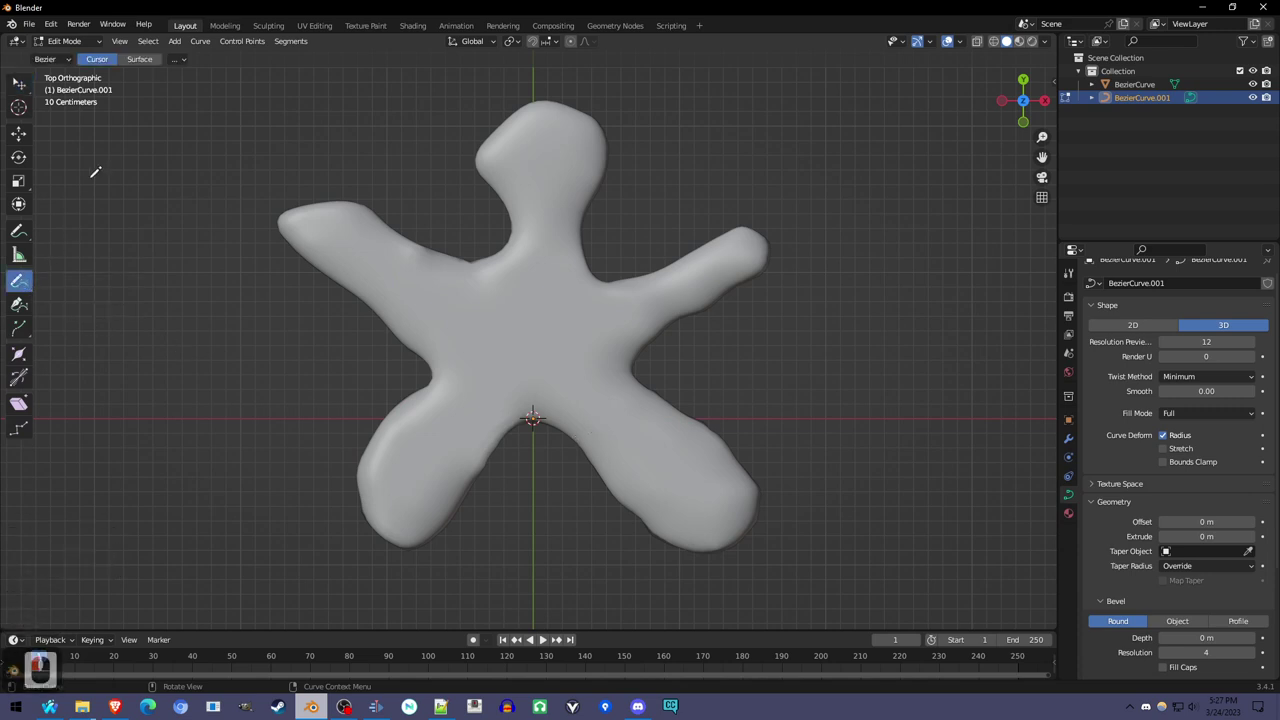
click(139, 63)
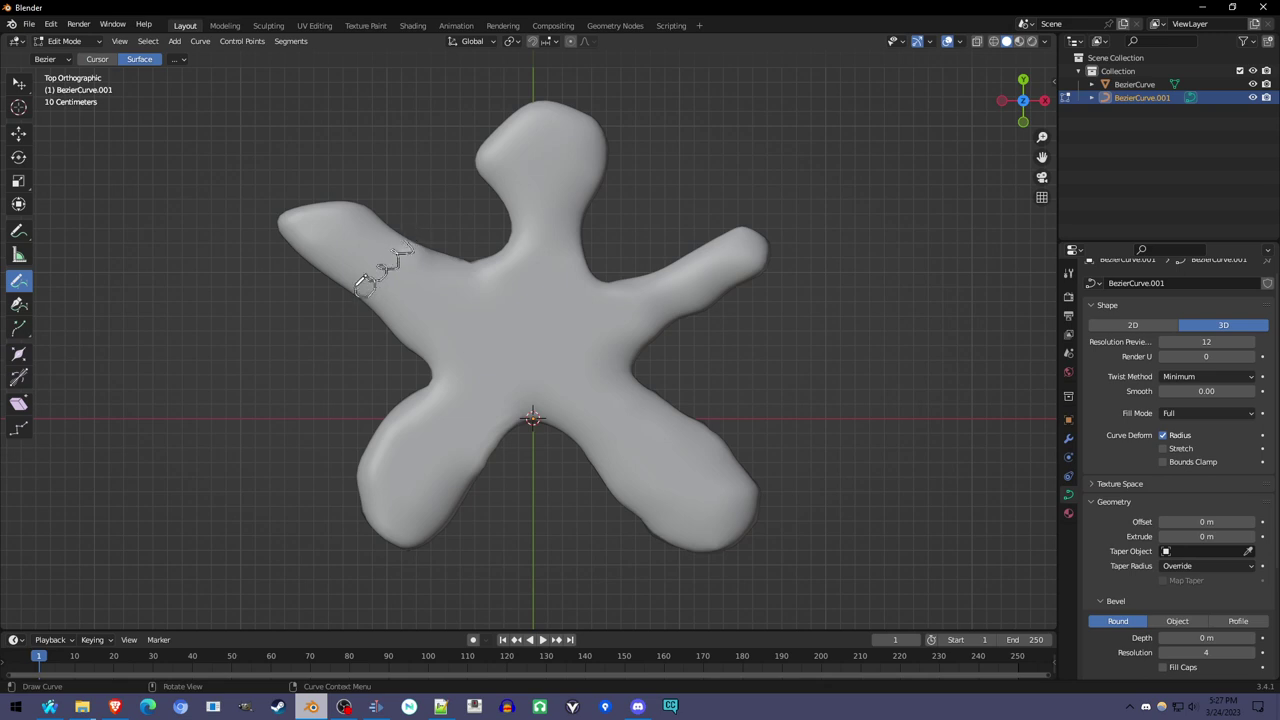
Step: Commit the zig-zag icing stroke on the upper-left arm, check it from an angle, then return to top view
drag(360, 285, 358, 287)
middle_drag(470, 395, 498, 351)
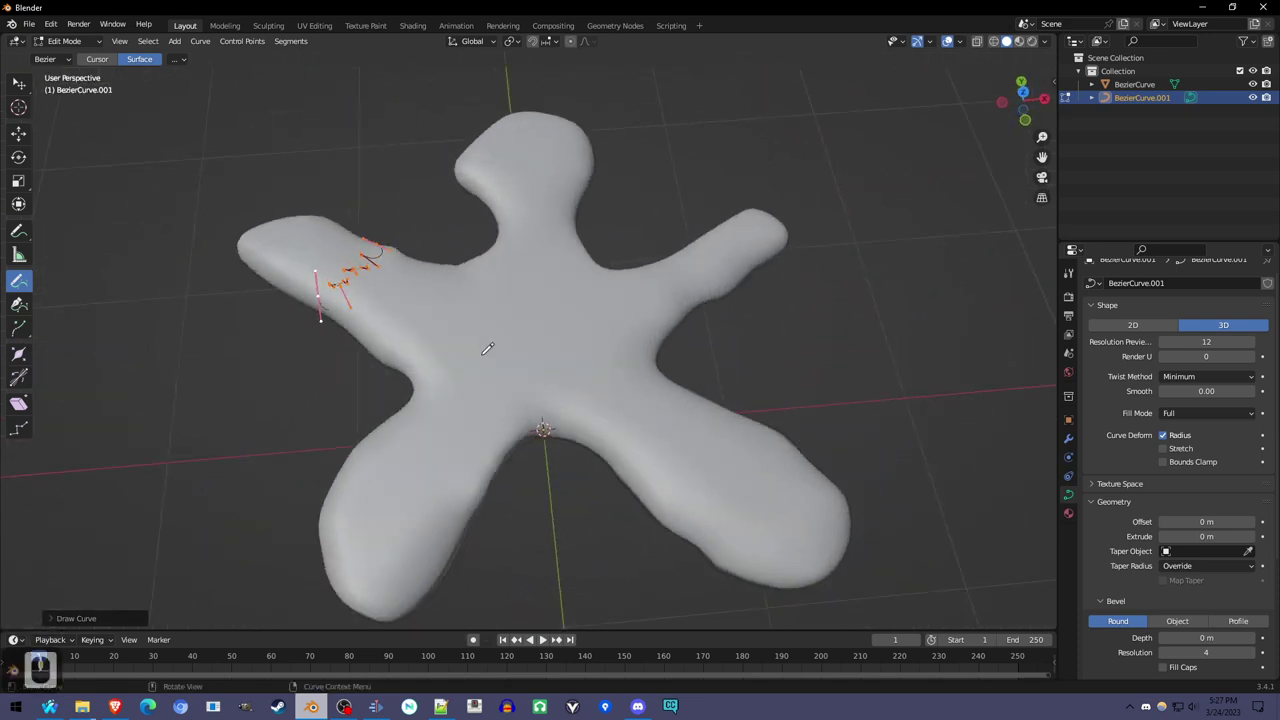
key(KP_7)
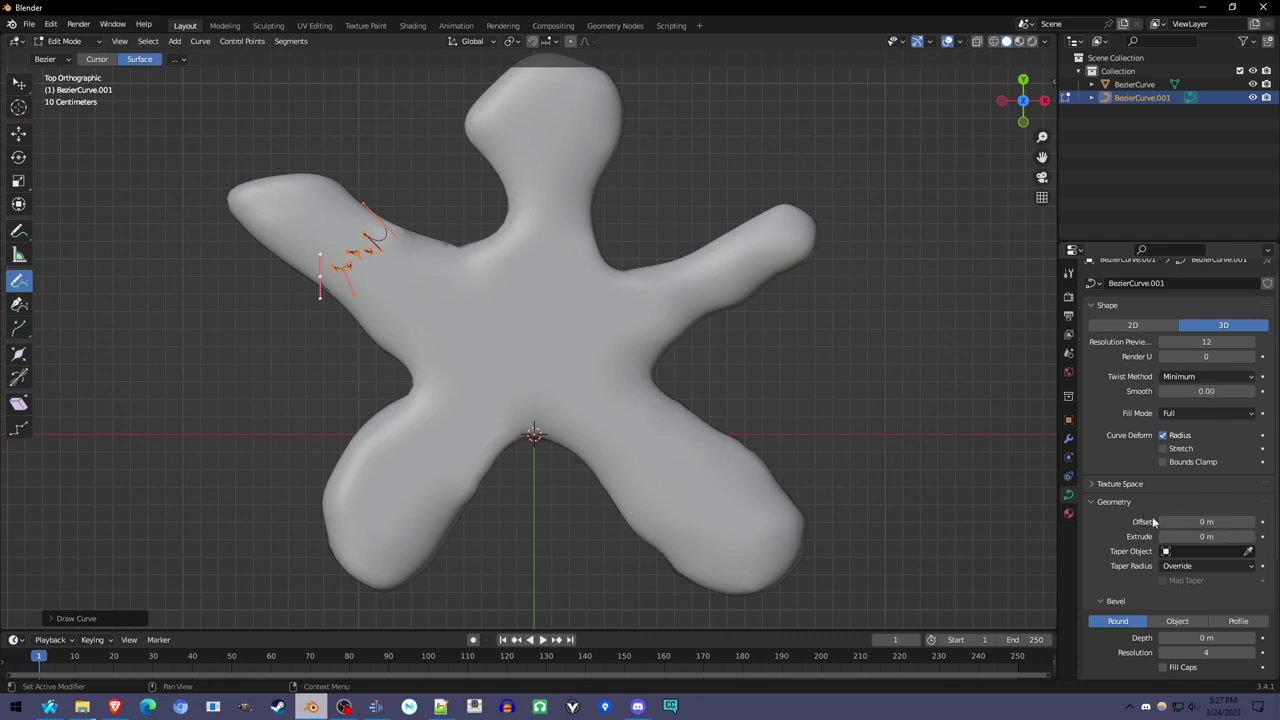
Step: Give the icing curve a 0.02 m bevel depth with Fill Caps enabled
scroll(1130, 517, down, 3)
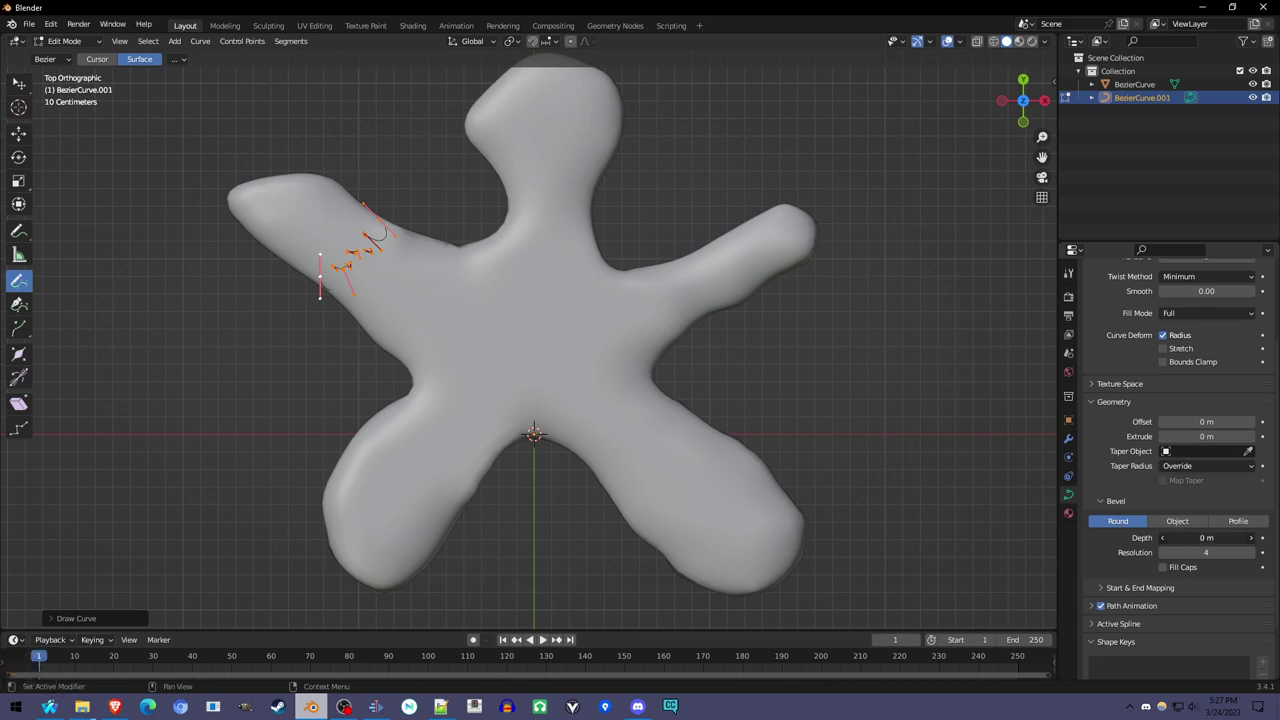
mouse_move(1200, 538)
mouse_down()
mouse_move(1222, 538)
mouse_move(1194, 538)
mouse_up()
middle_drag(420, 390, 630, 300)
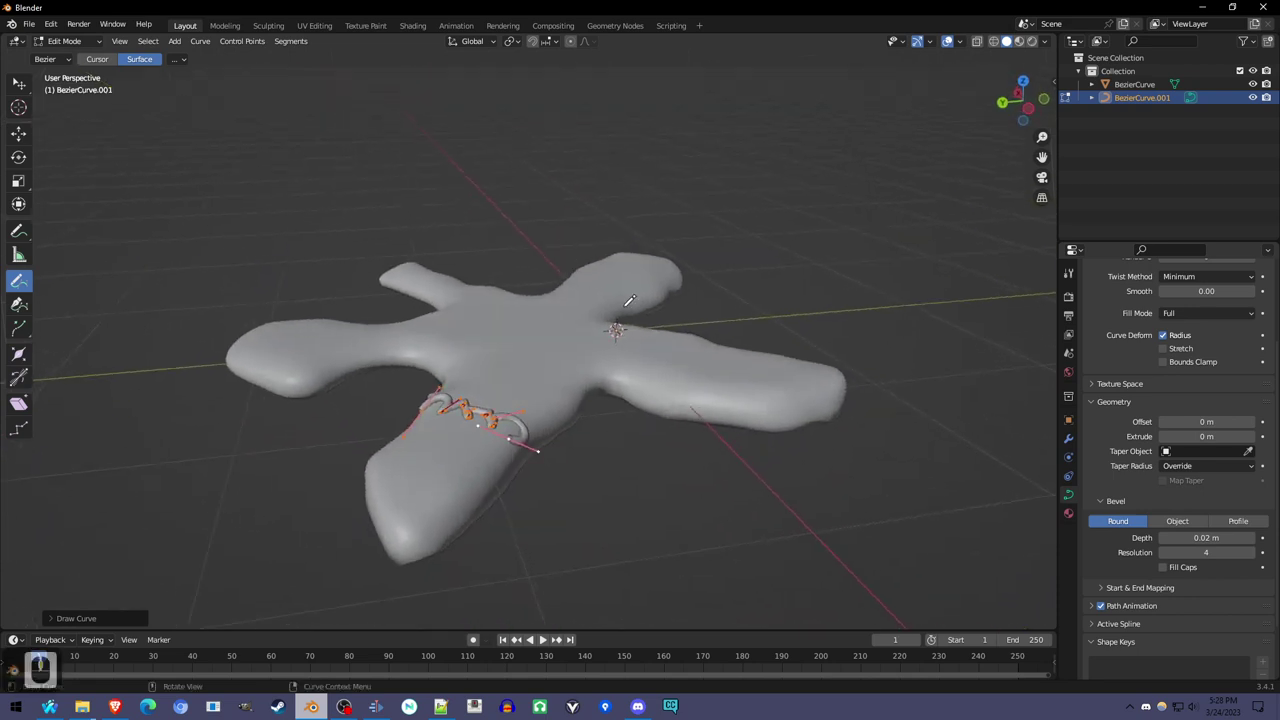
click(1165, 567)
middle_drag(700, 480, 484, 426)
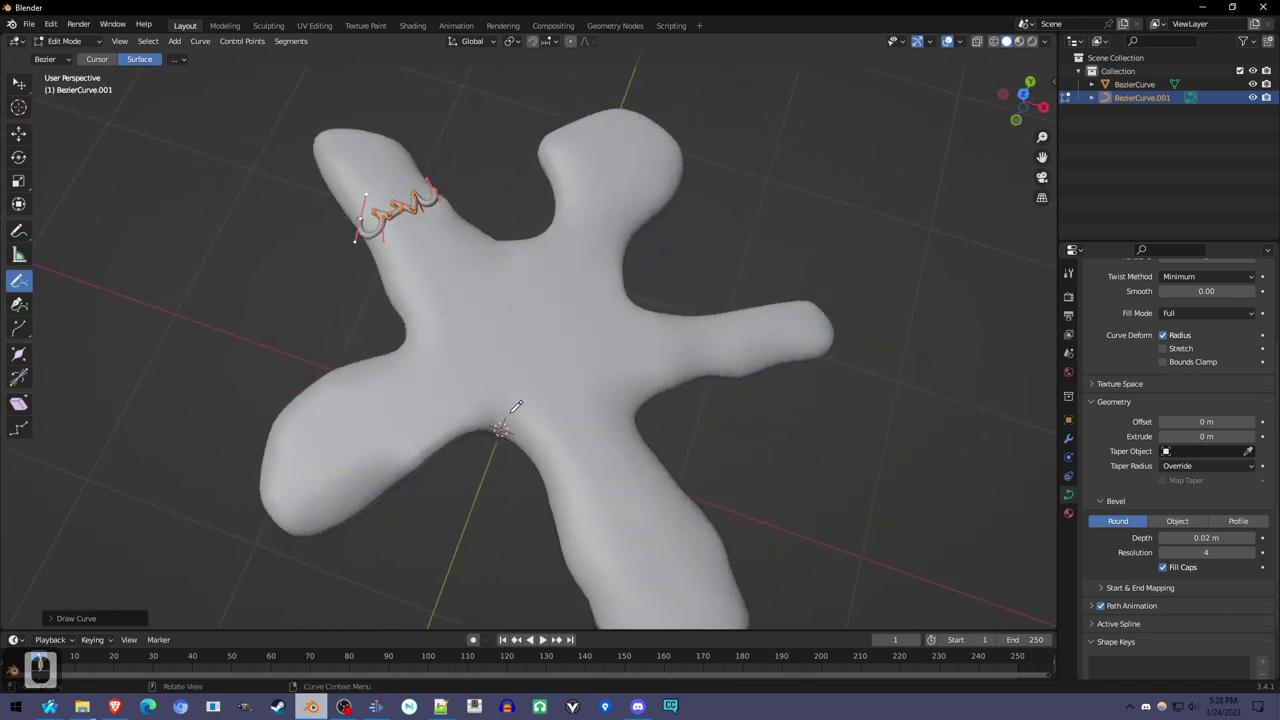
Step: Draw icing zig-zags on the right arm and on both legs from top view
key(KP_7)
drag(671, 258, 698, 320)
drag(406, 406, 467, 490)
mouse_move(342, 476)
mouse_down()
mouse_move(385, 518)
mouse_move(437, 540)
mouse_up()
mouse_move(609, 481)
mouse_down()
mouse_move(650, 471)
mouse_move(701, 424)
mouse_up()
mouse_move(666, 545)
mouse_down()
mouse_move(737, 494)
mouse_move(765, 466)
mouse_up()
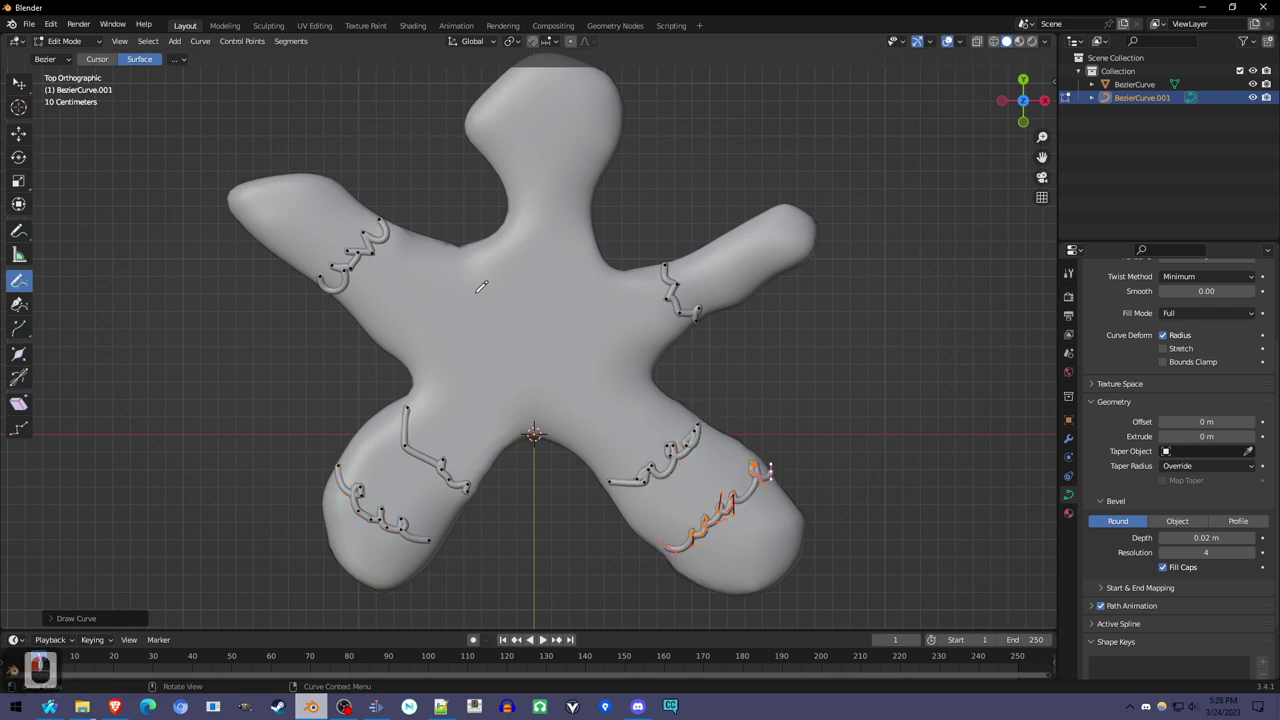
Step: Place four button dots down the body and draw a bow tie below the head
click(535, 290)
click(532, 318)
click(530, 359)
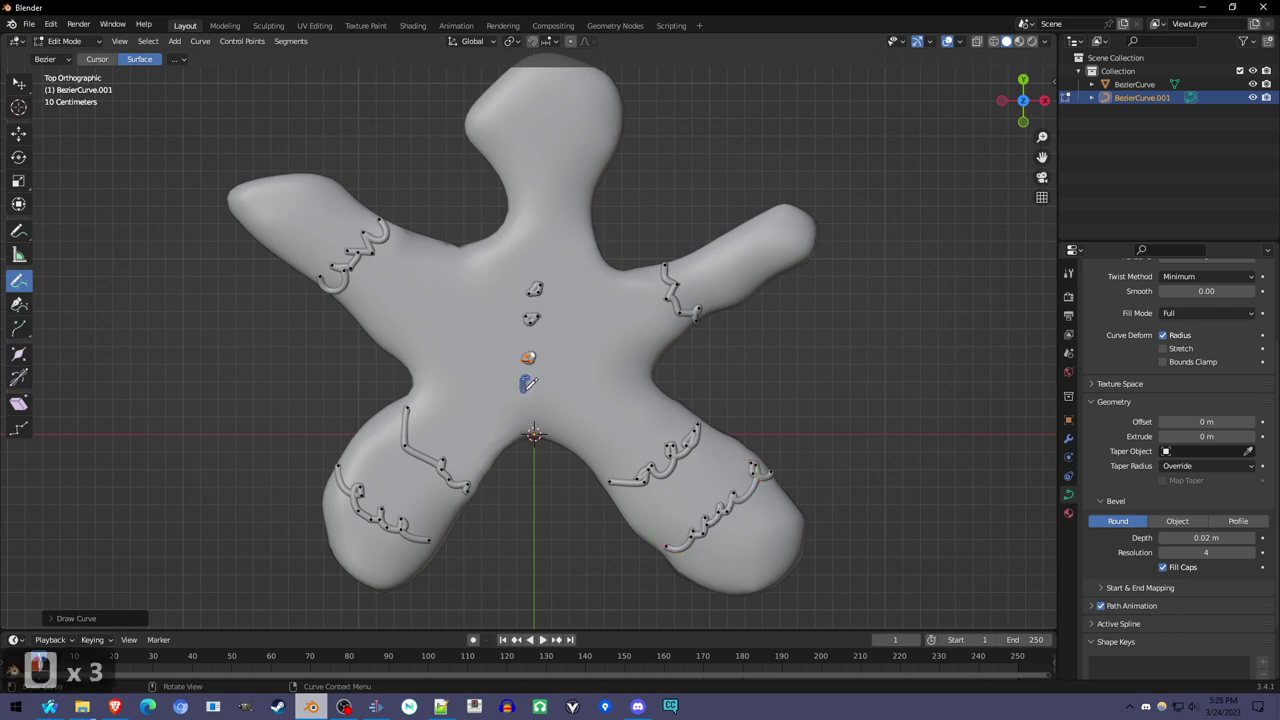
click(529, 383)
mouse_move(506, 238)
mouse_down()
mouse_move(558, 276)
mouse_move(582, 252)
mouse_move(490, 272)
mouse_up()
Step: Draw the smile and two eyes on the head, then return to the Select tool
drag(527, 163, 580, 141)
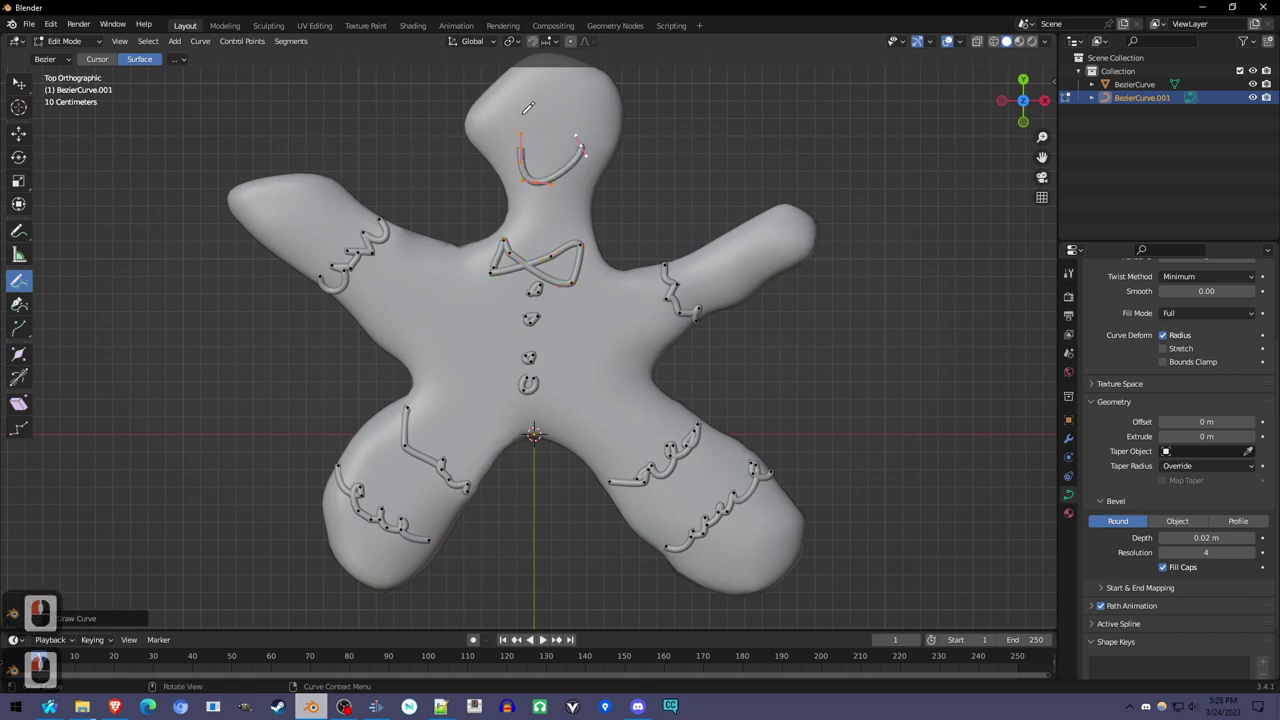
mouse_move(524, 110)
mouse_down()
mouse_move(572, 109)
mouse_move(527, 85)
mouse_move(505, 114)
mouse_move(596, 150)
mouse_up()
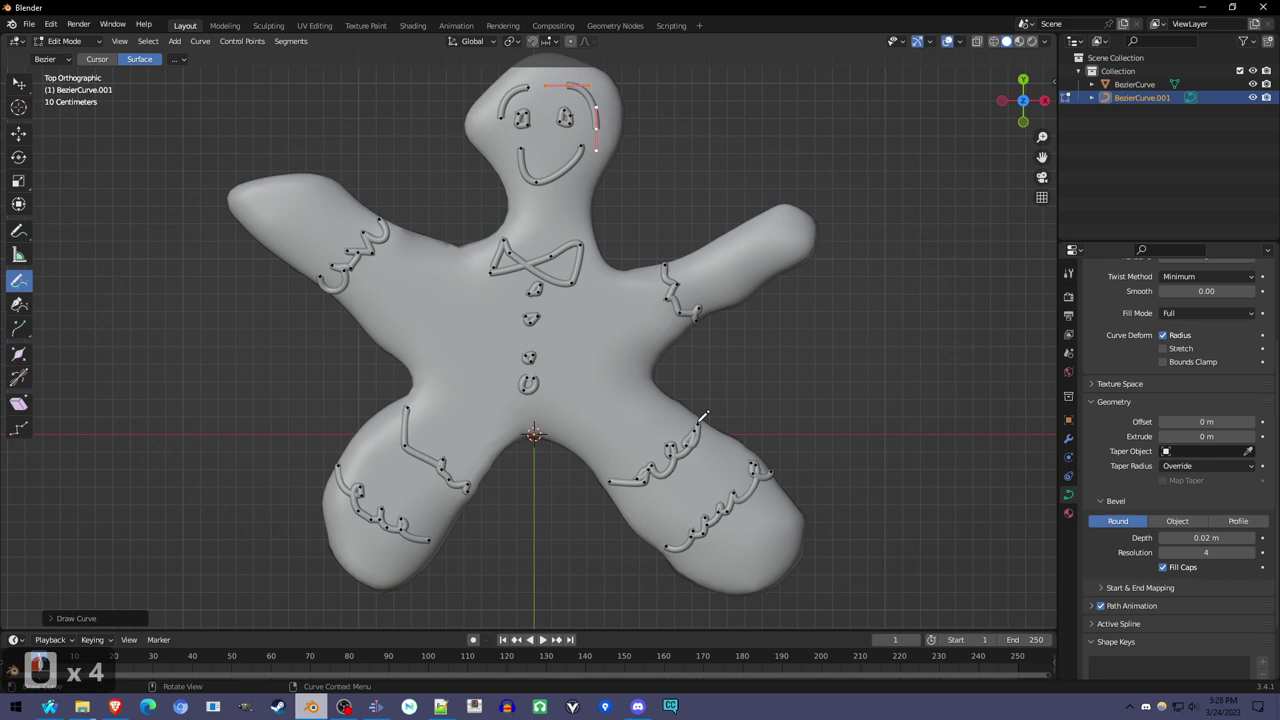
scroll(688, 365, down, 2)
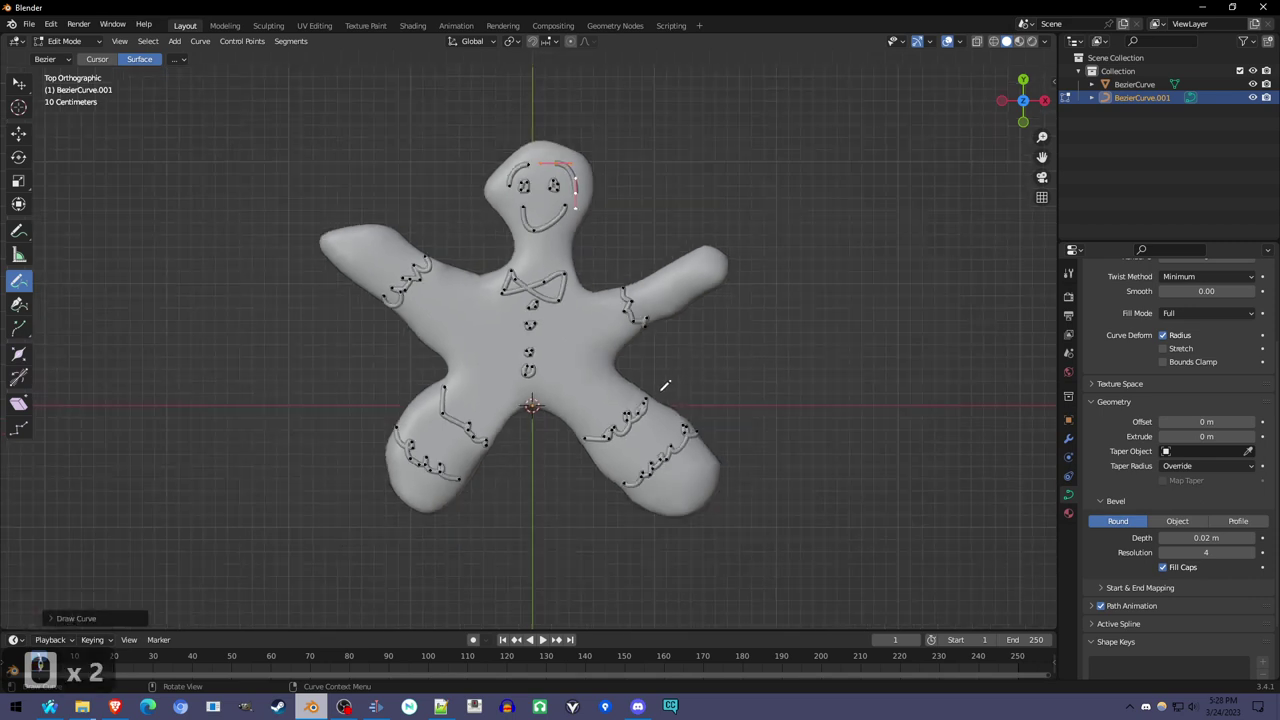
scroll(664, 385, up, 2)
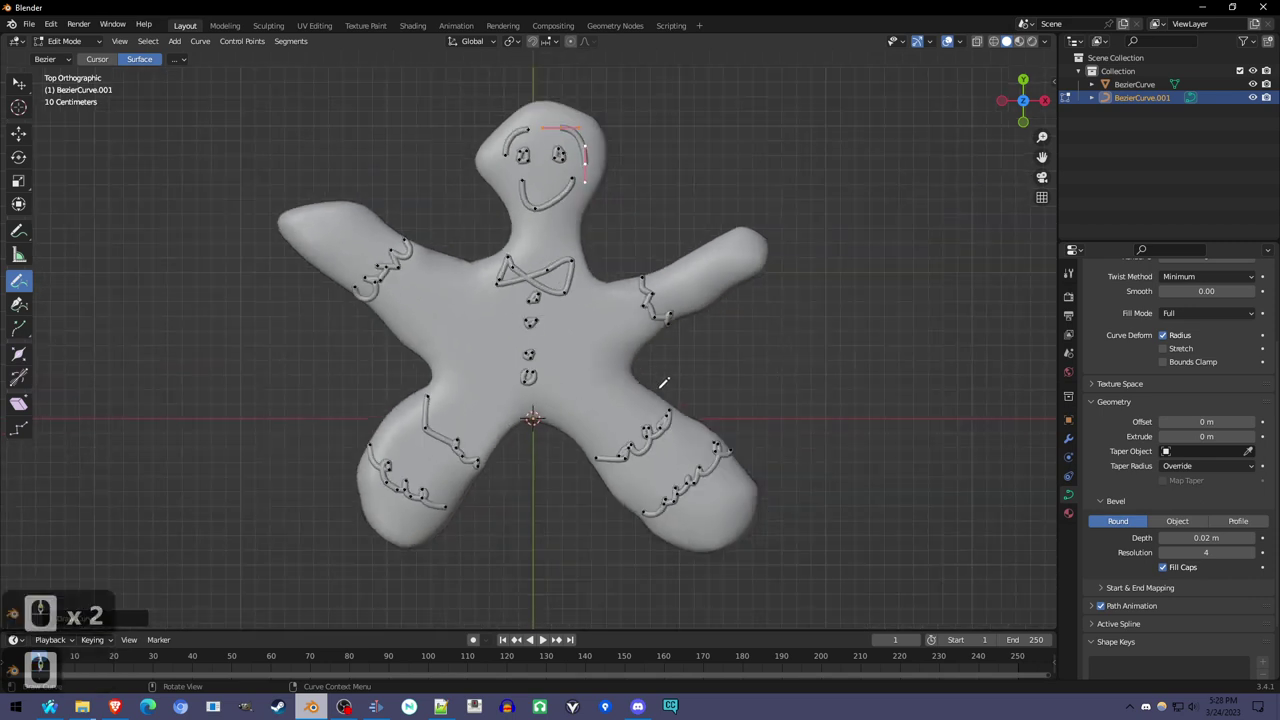
scroll(666, 385, up, 1)
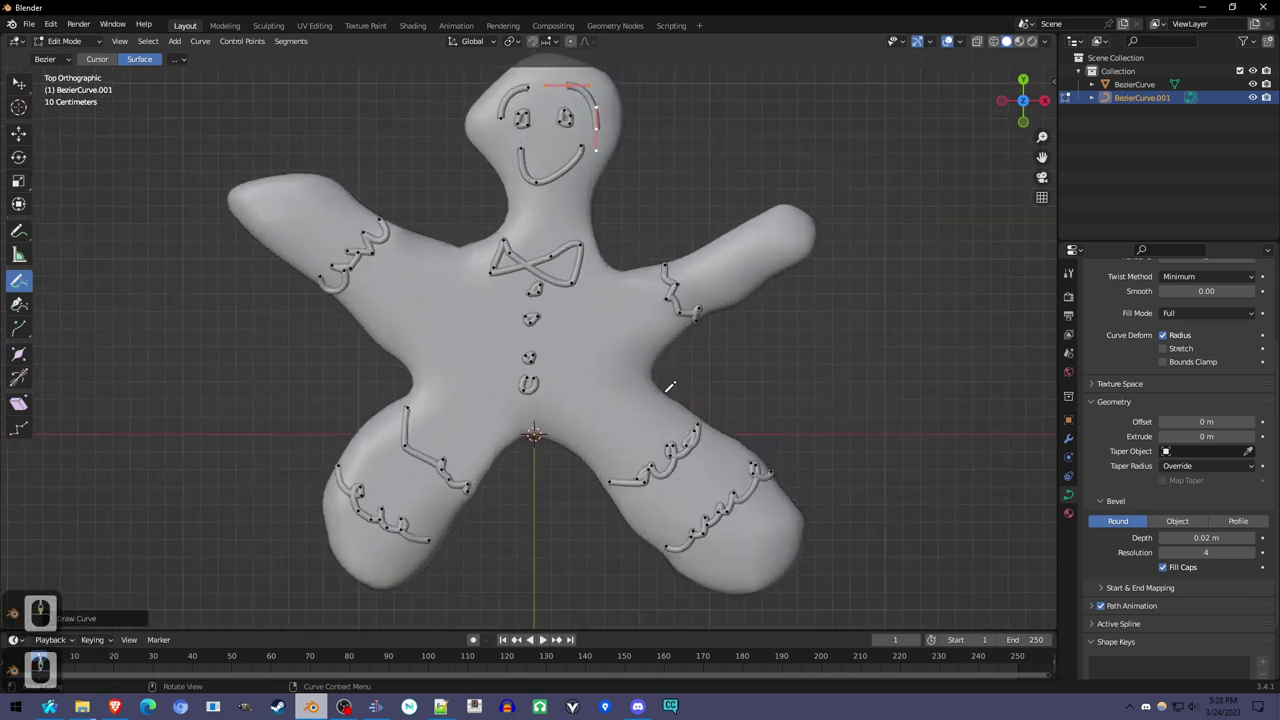
click(19, 84)
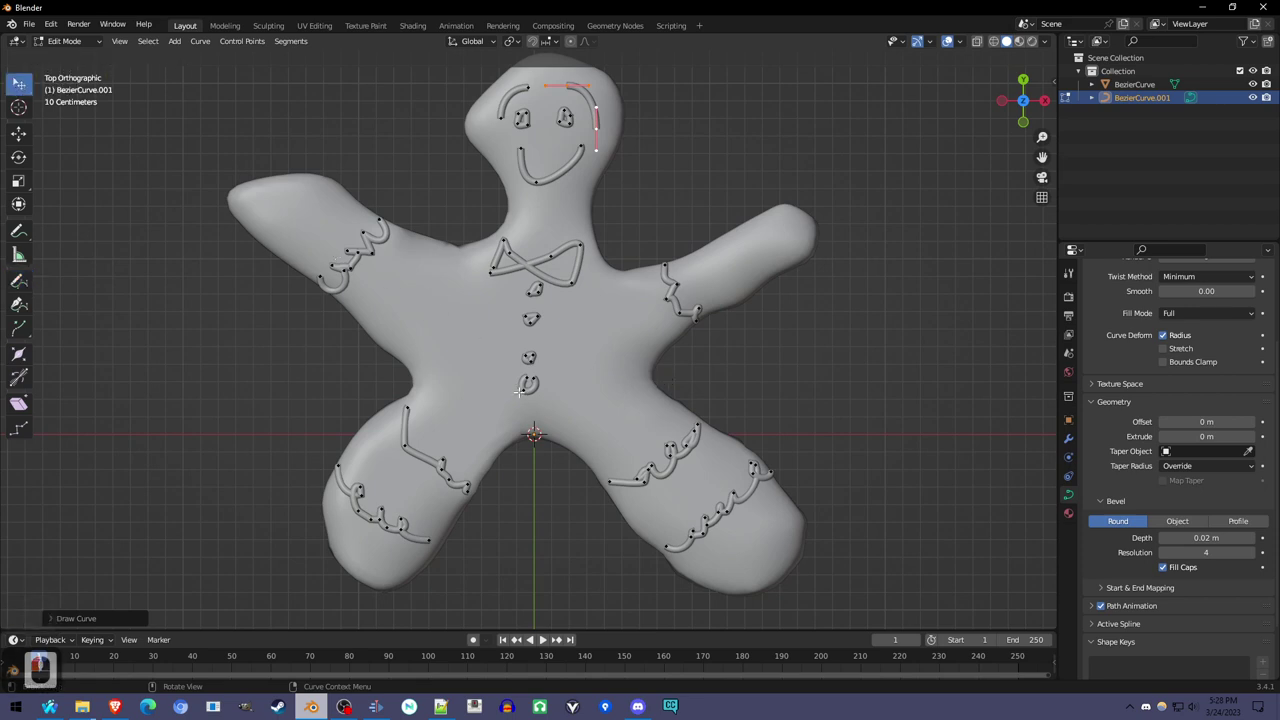
Step: Give the gingerbread body a new material with an orange-tan base colour
key(Tab)
click(413, 267)
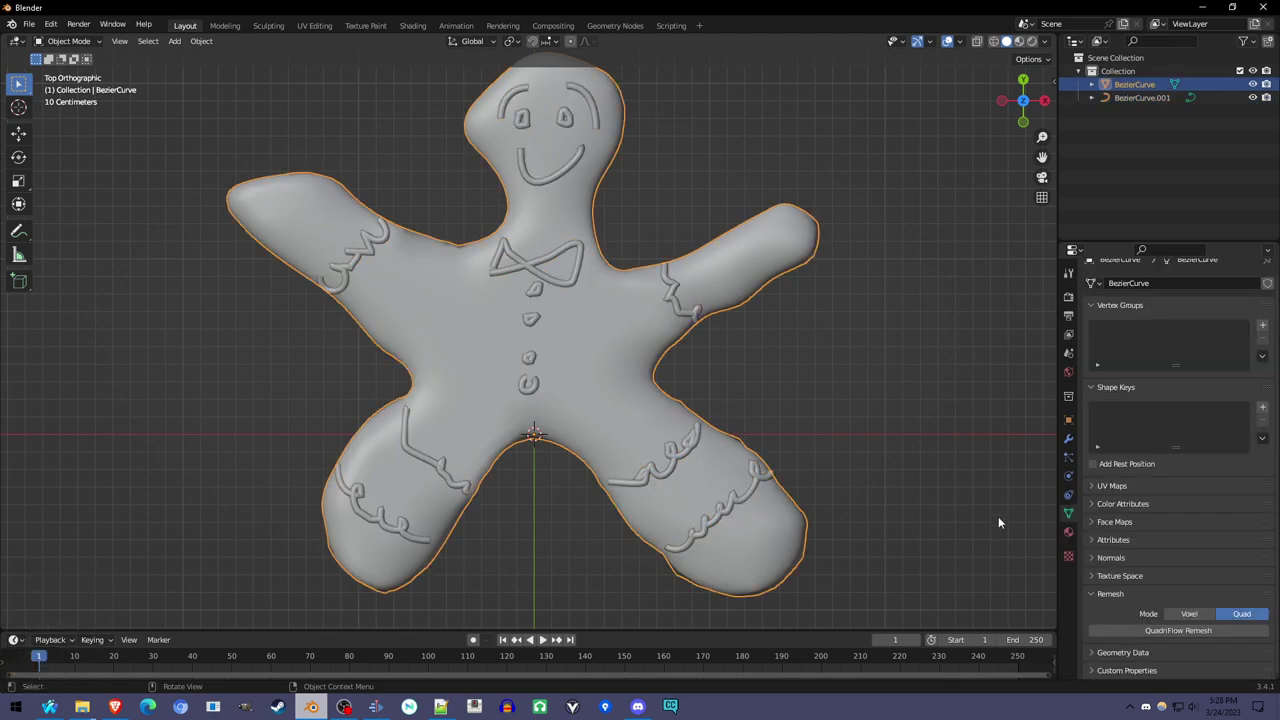
click(1068, 532)
click(1198, 351)
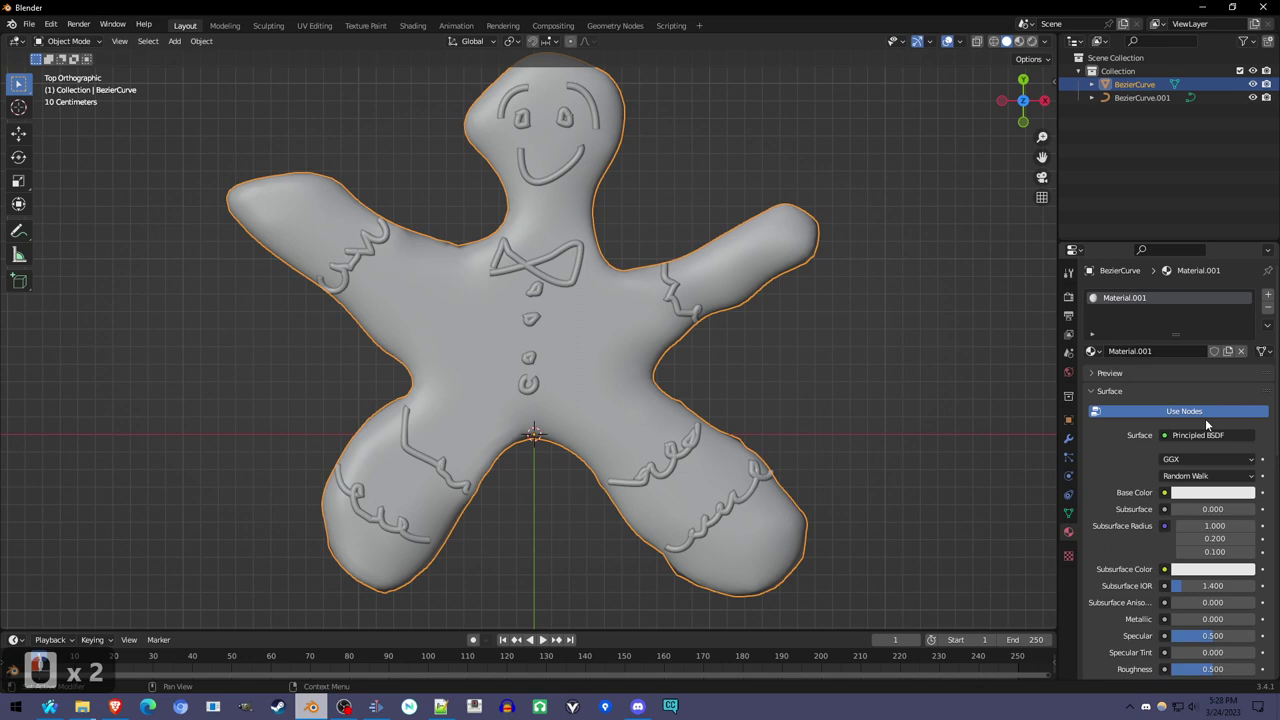
click(1205, 493)
click(1167, 375)
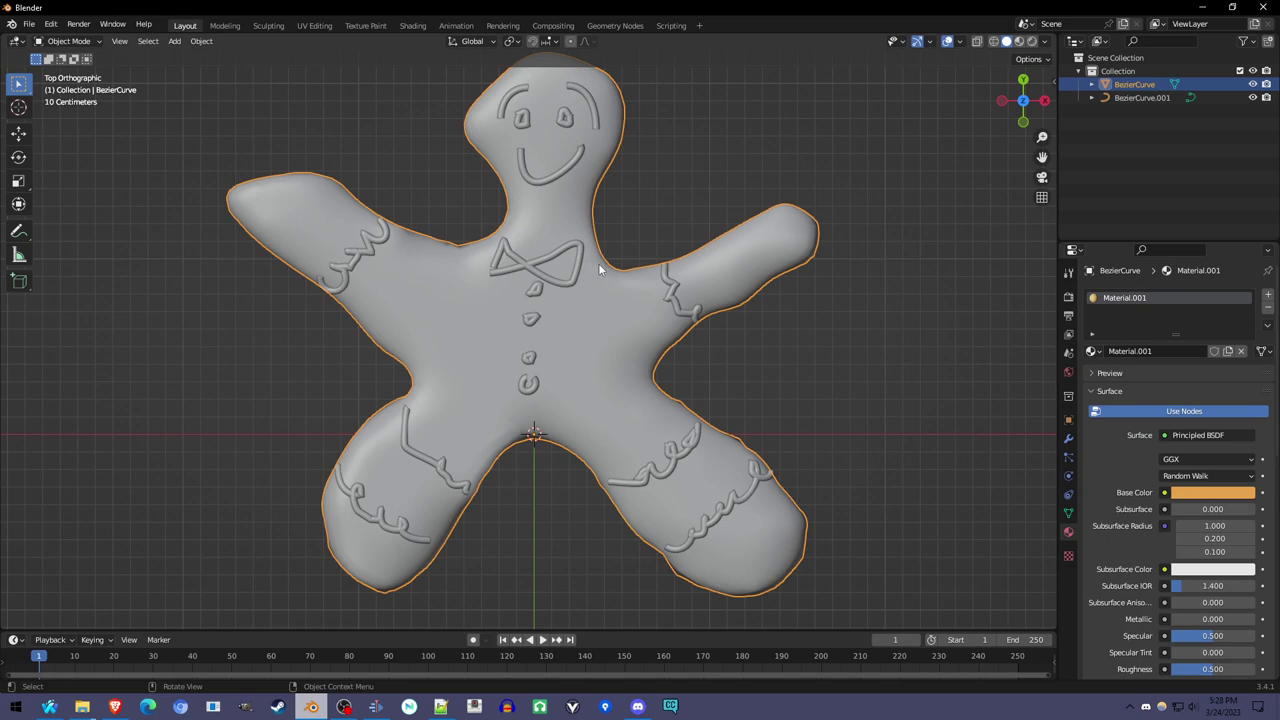
Step: Preview materials in the viewport and lower the body's roughness to 0.138
key(z)
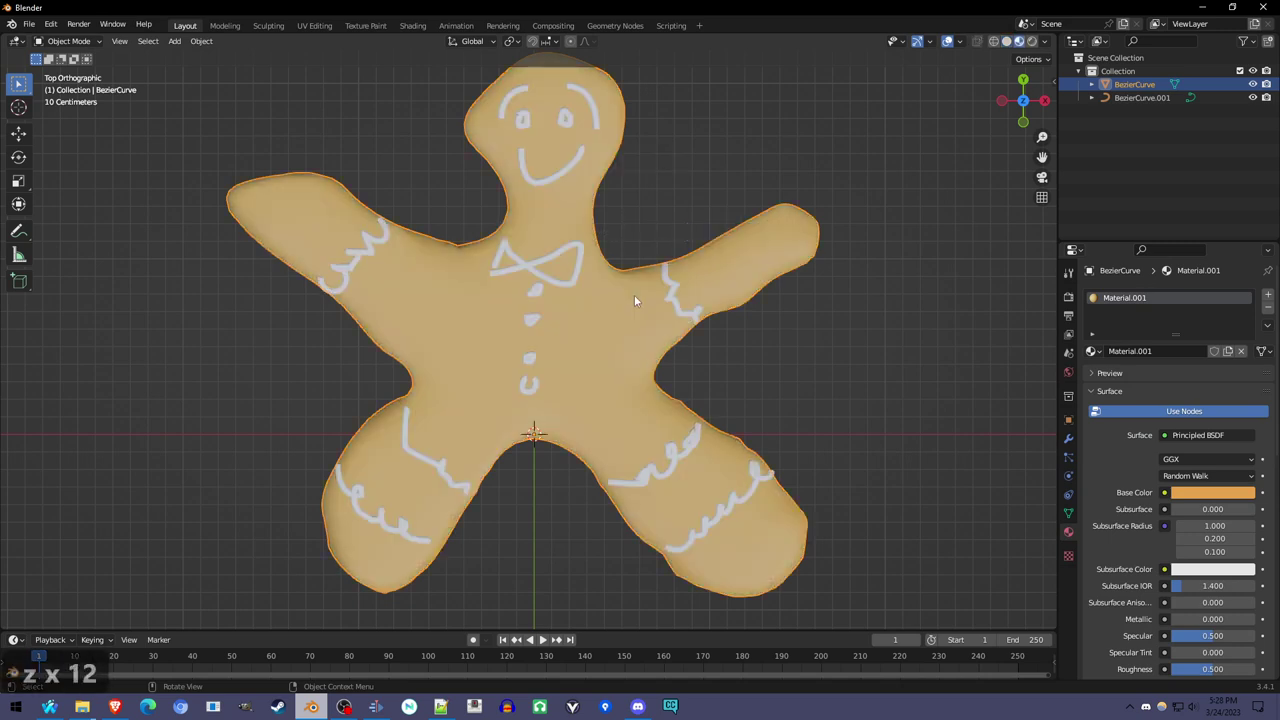
scroll(1210, 510, down, 7)
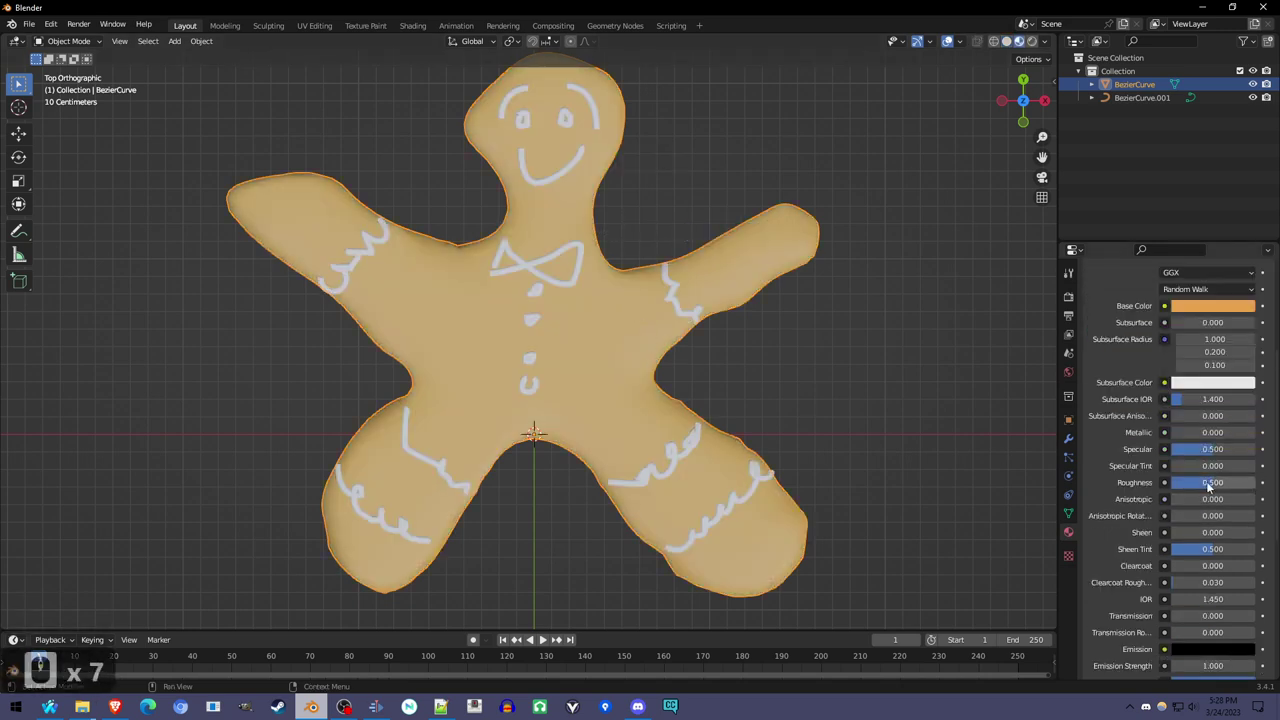
mouse_move(1210, 482)
mouse_down()
mouse_move(1188, 482)
mouse_move(1208, 482)
mouse_up()
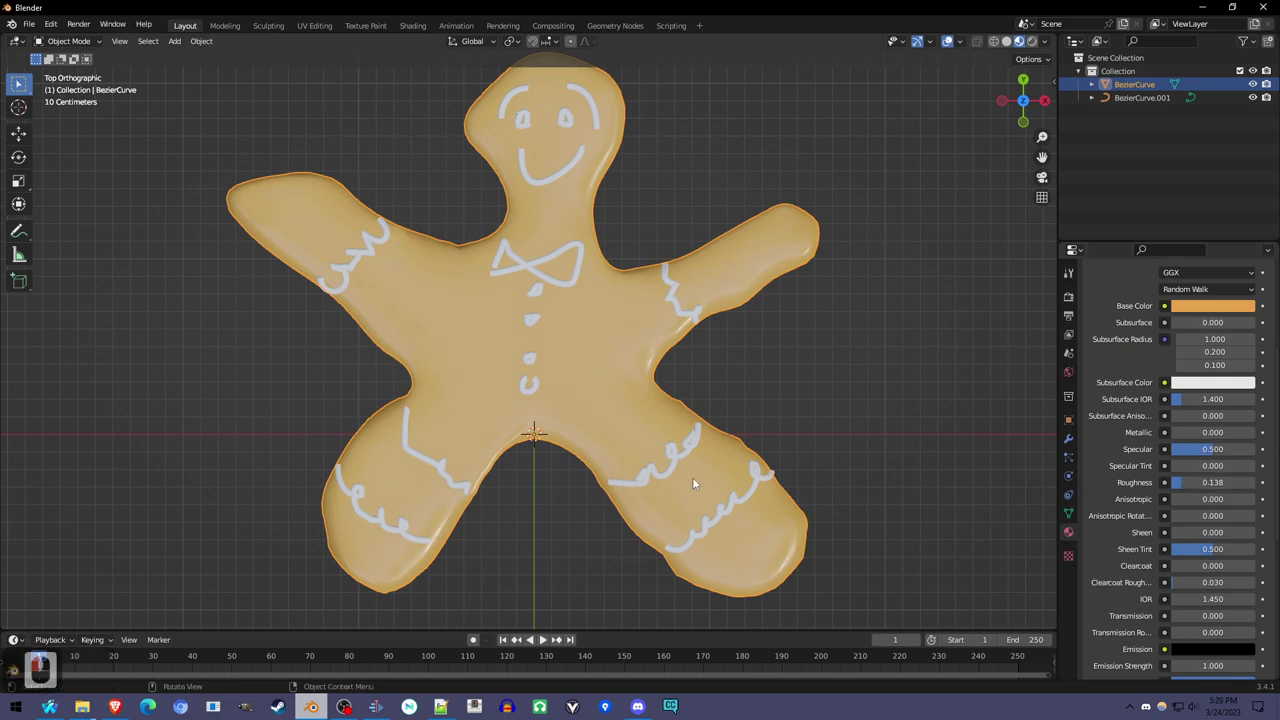
click(567, 290)
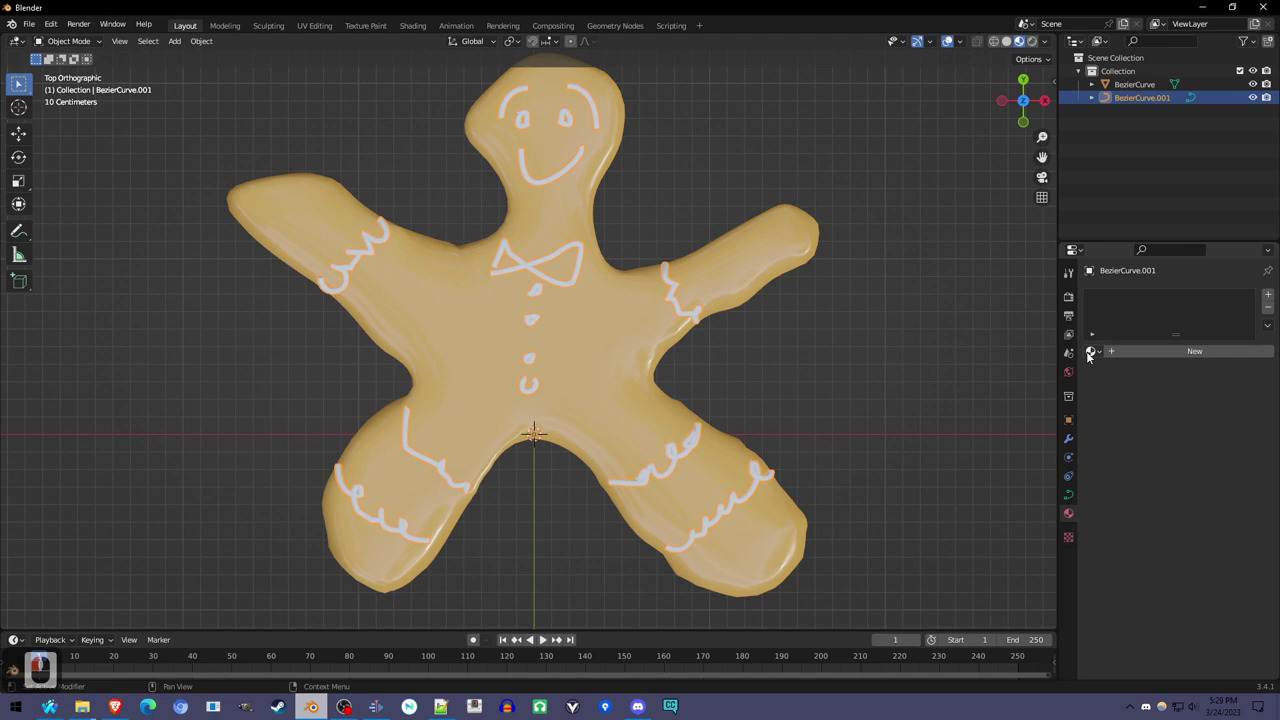
Step: Add white Material.002 to the icing, plus a second slot with red Material.003
click(1146, 352)
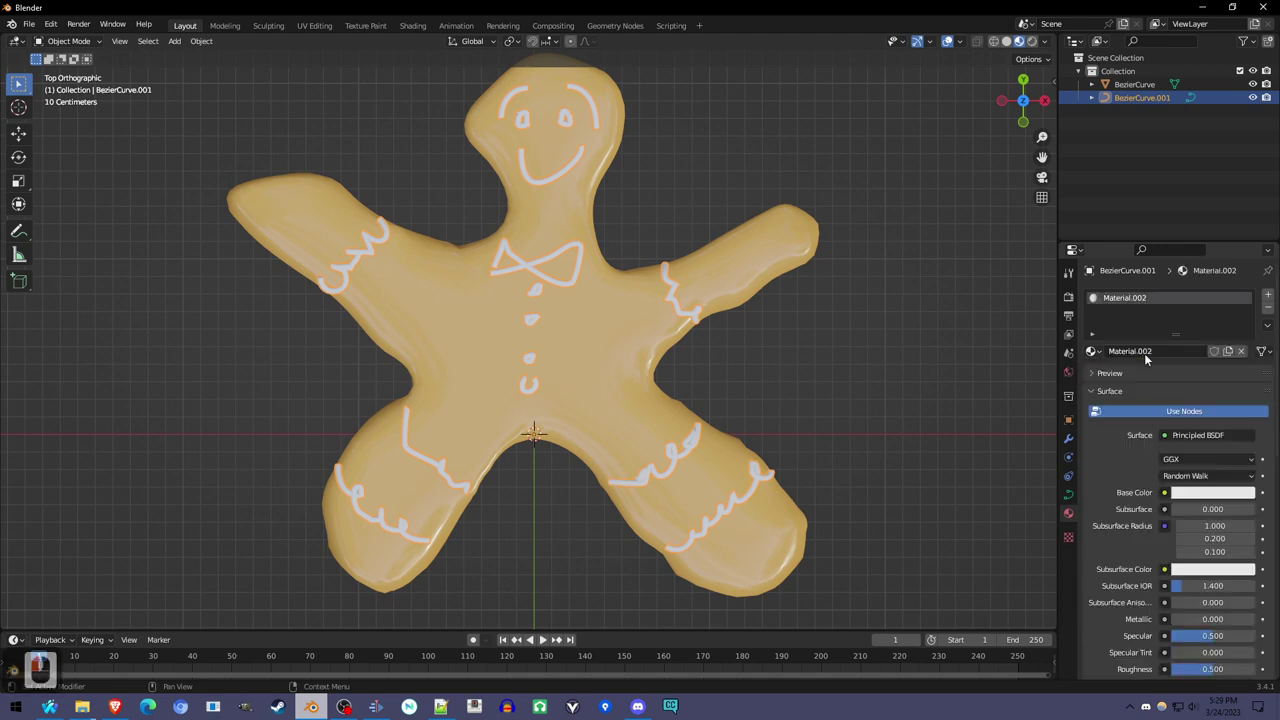
click(1268, 296)
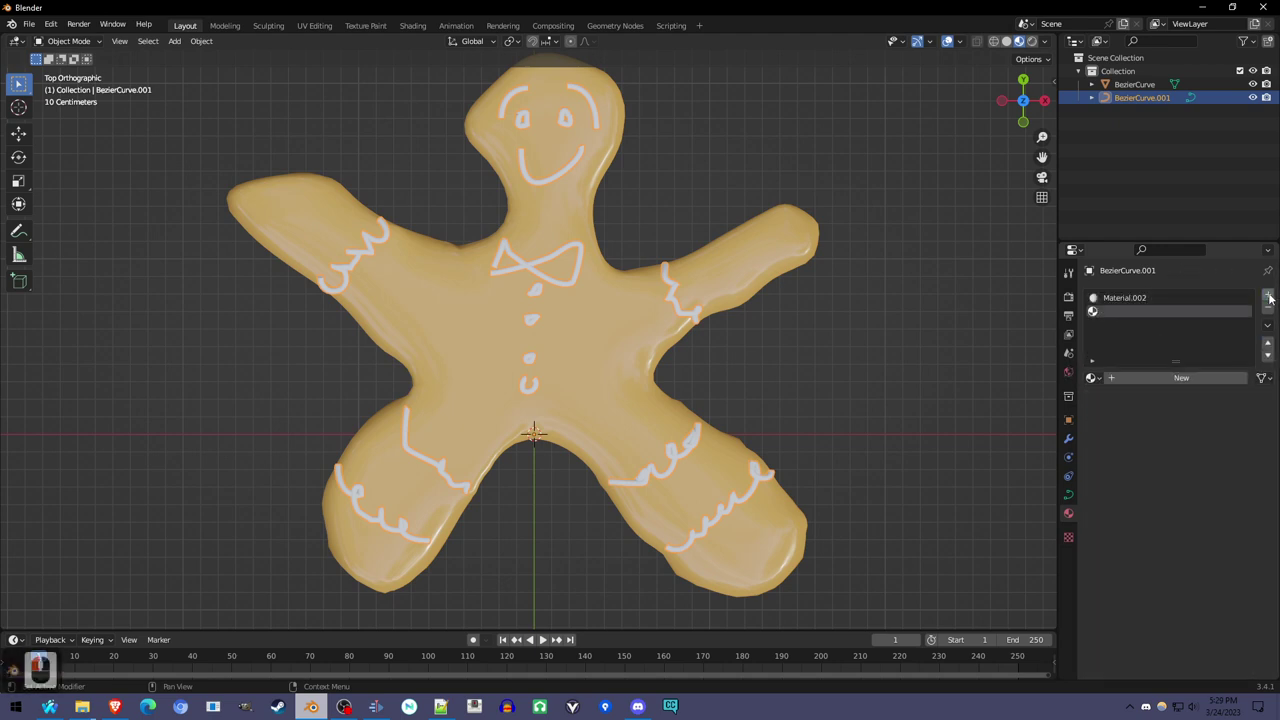
click(1178, 376)
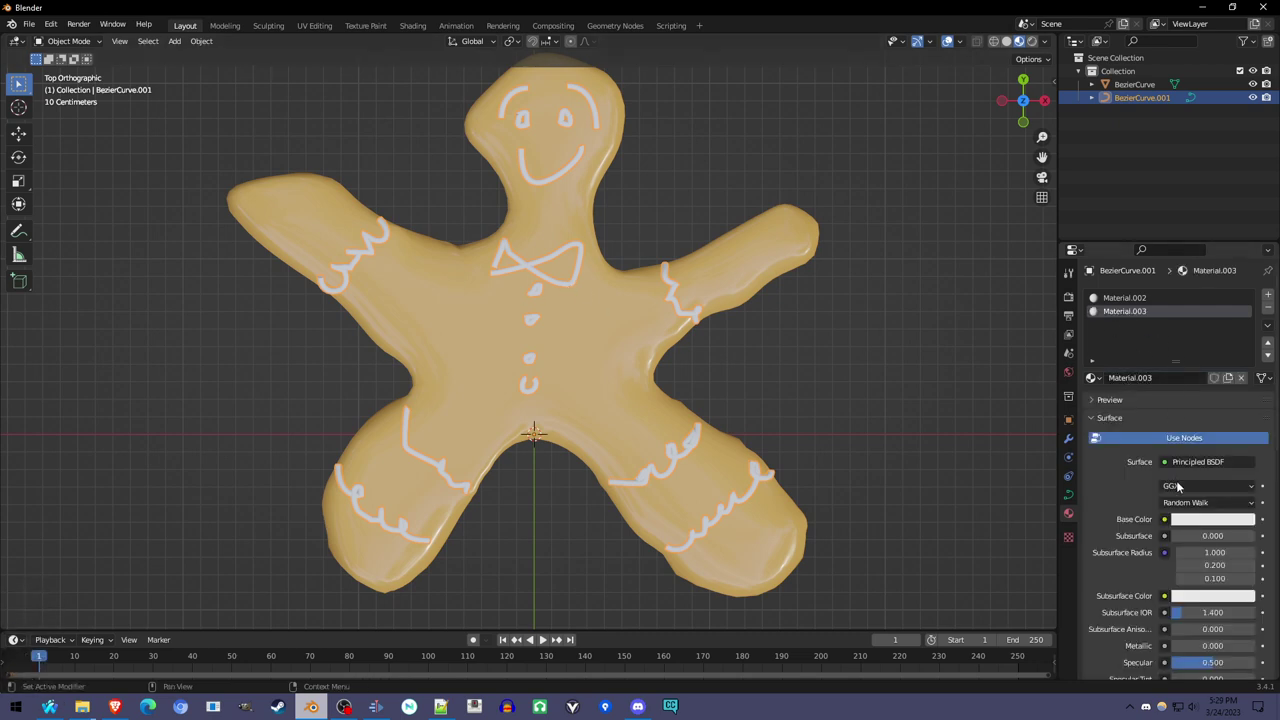
click(1193, 525)
drag(1196, 406, 1188, 433)
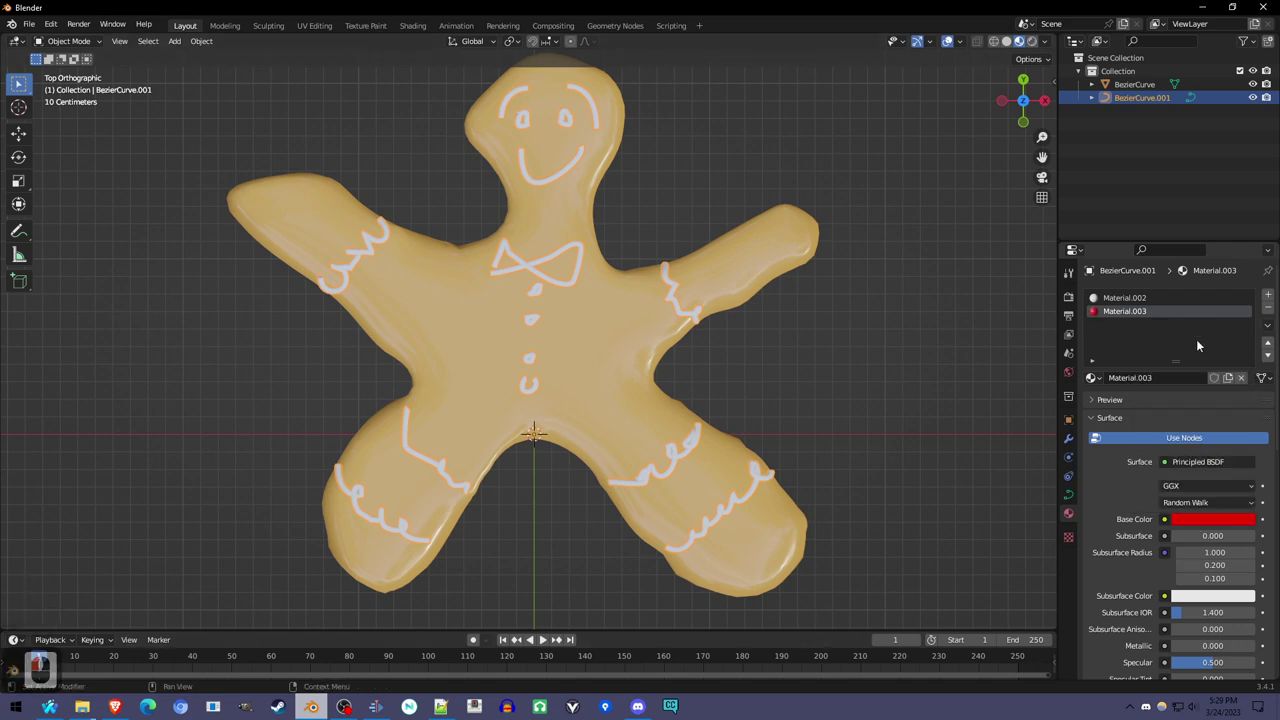
key(Tab)
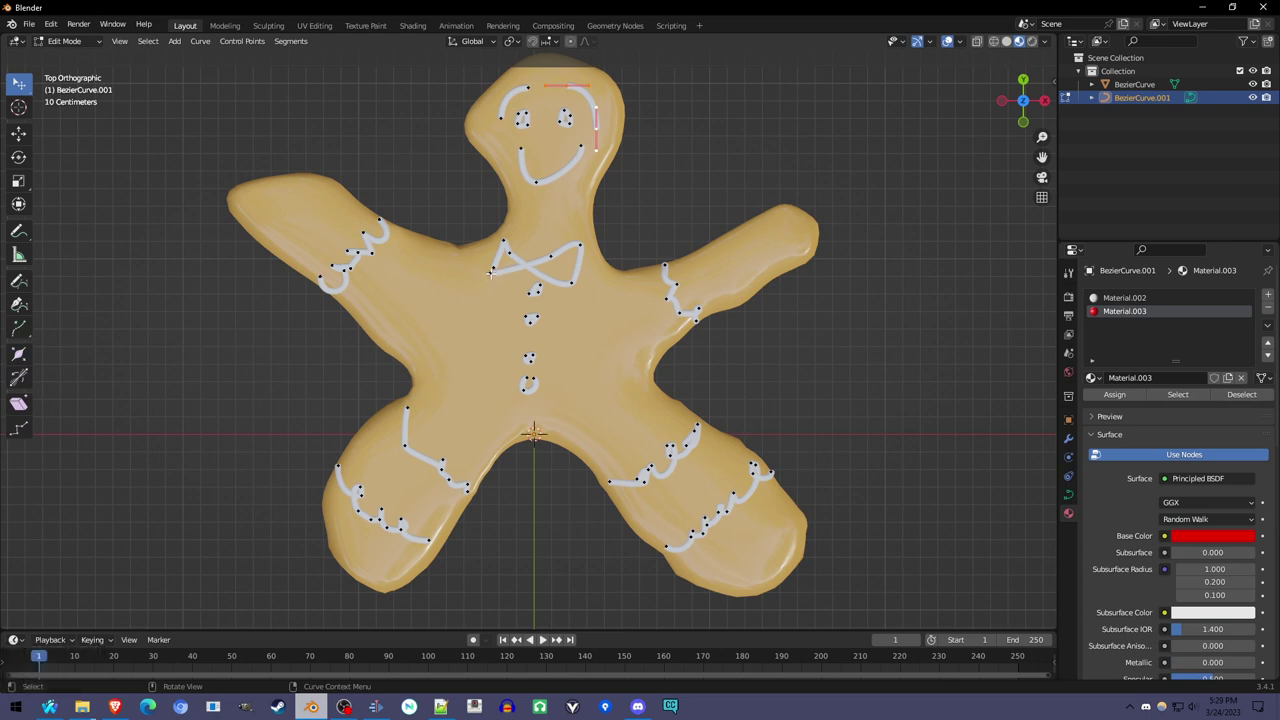
Step: Box-select the bow tie's points and assign it the red Material.003
drag(14, 86, 40, 111)
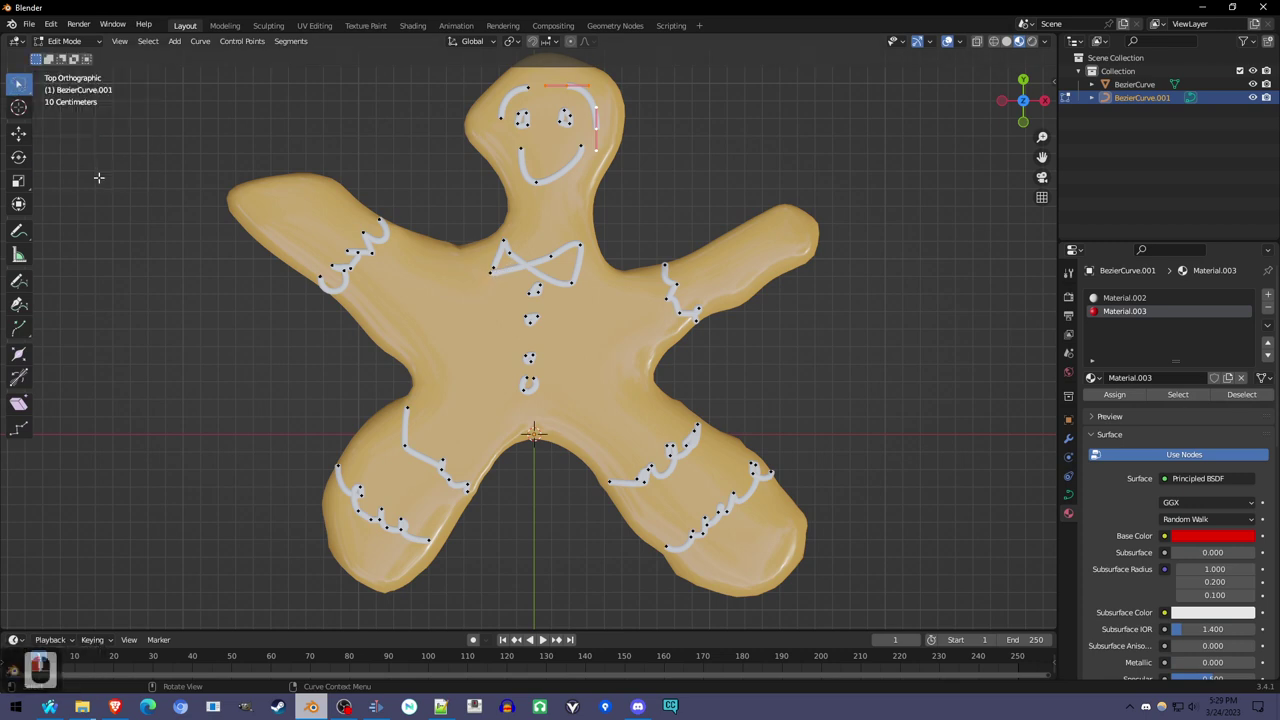
drag(555, 228, 604, 295)
drag(507, 221, 604, 296)
click(1114, 394)
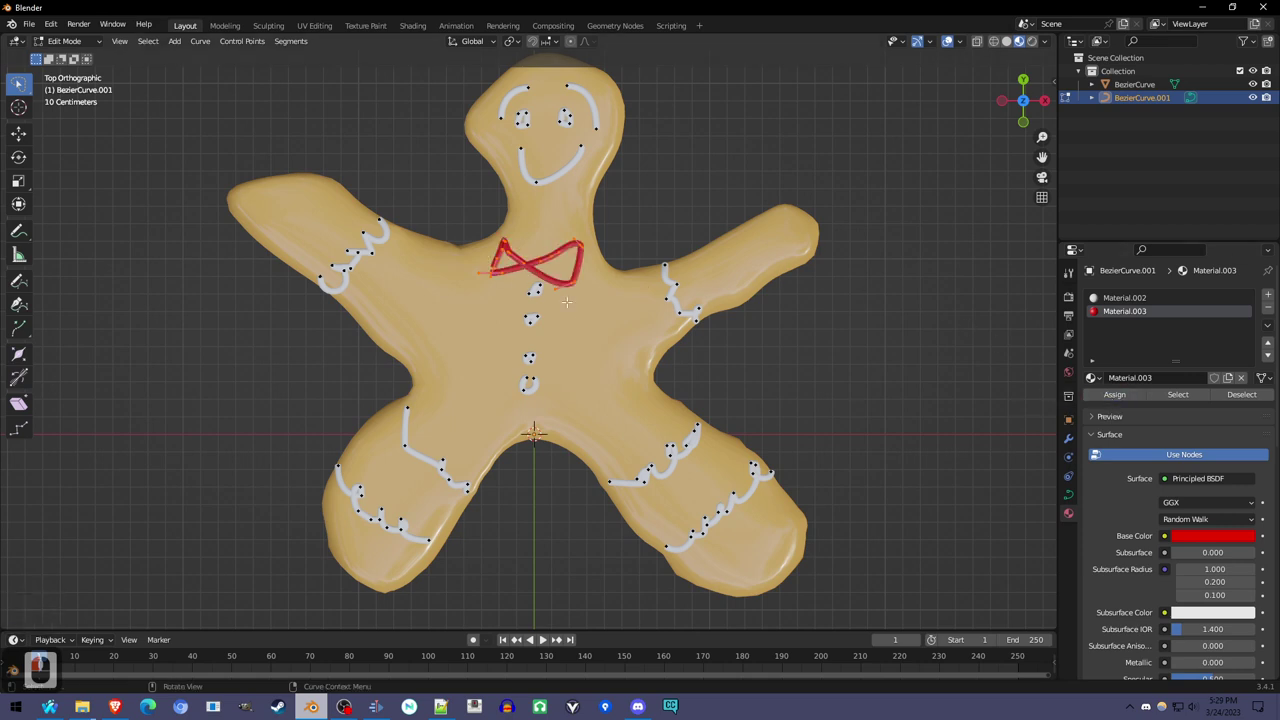
Step: Select the four buttons and assign them a new purple Material.004, then return to Object Mode
drag(549, 277, 489, 454)
click(1267, 297)
click(1175, 380)
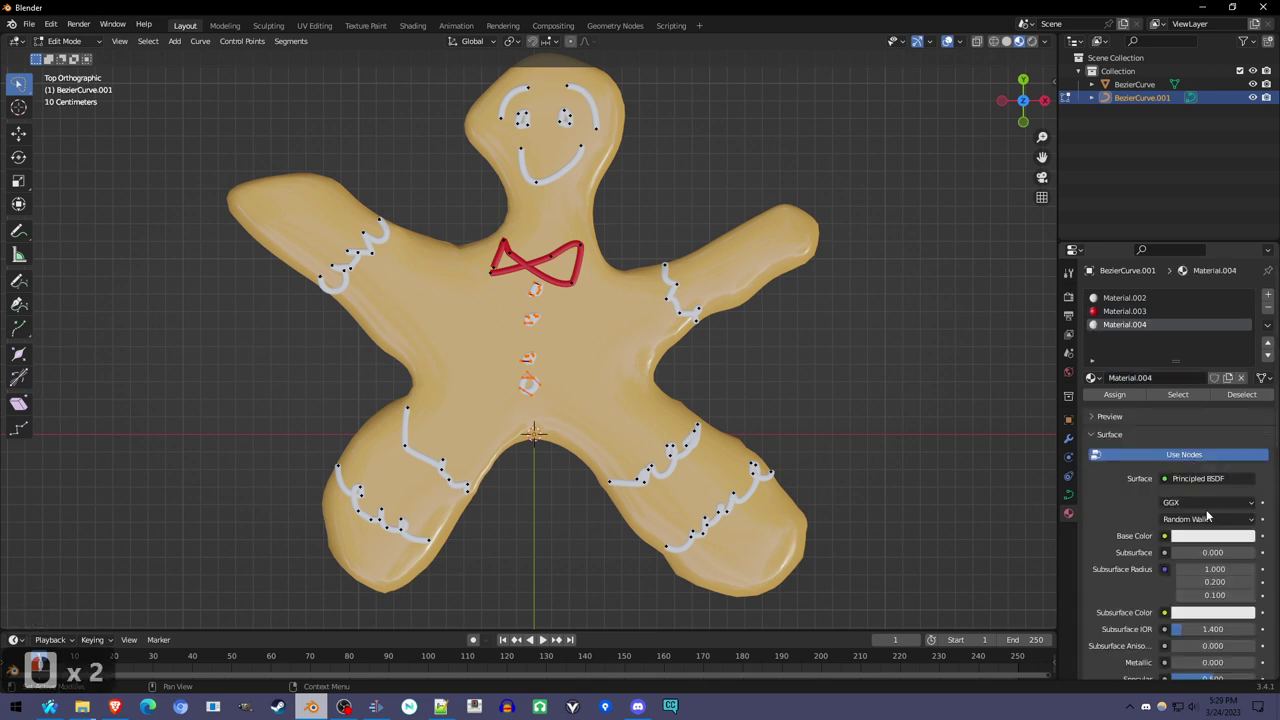
click(1226, 538)
click(1243, 432)
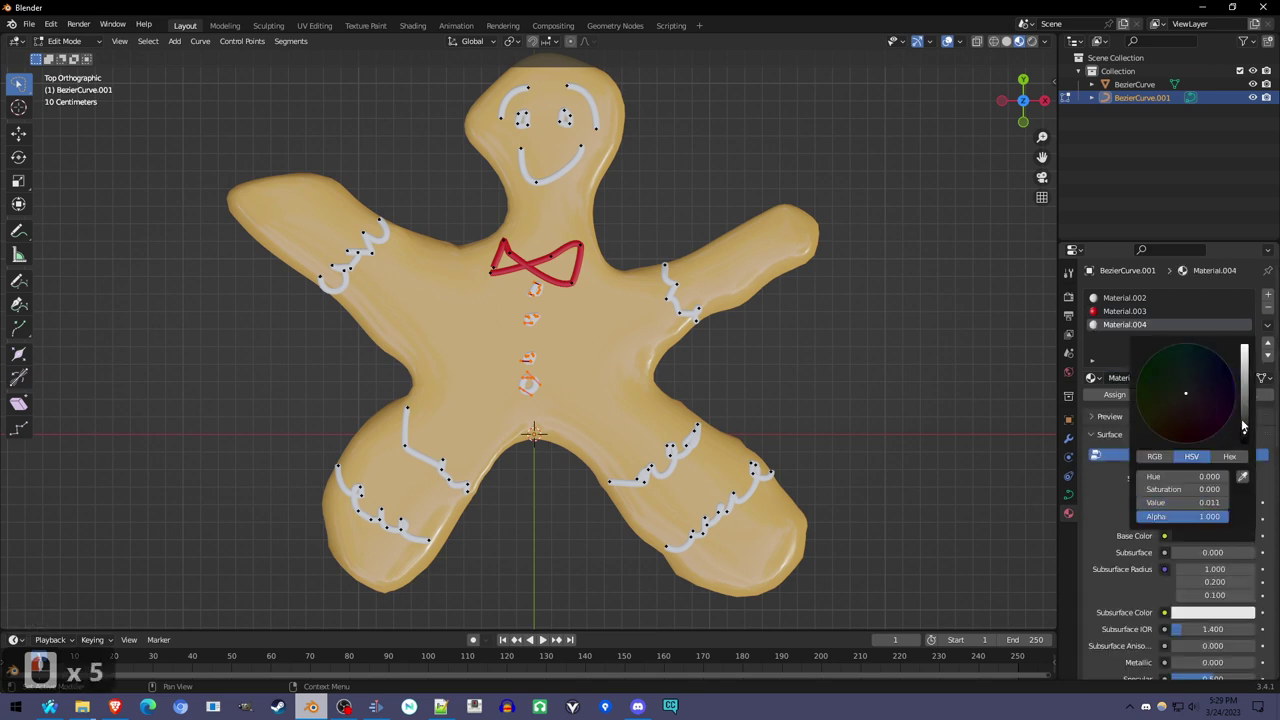
drag(1243, 427, 1243, 385)
click(1195, 420)
click(1115, 394)
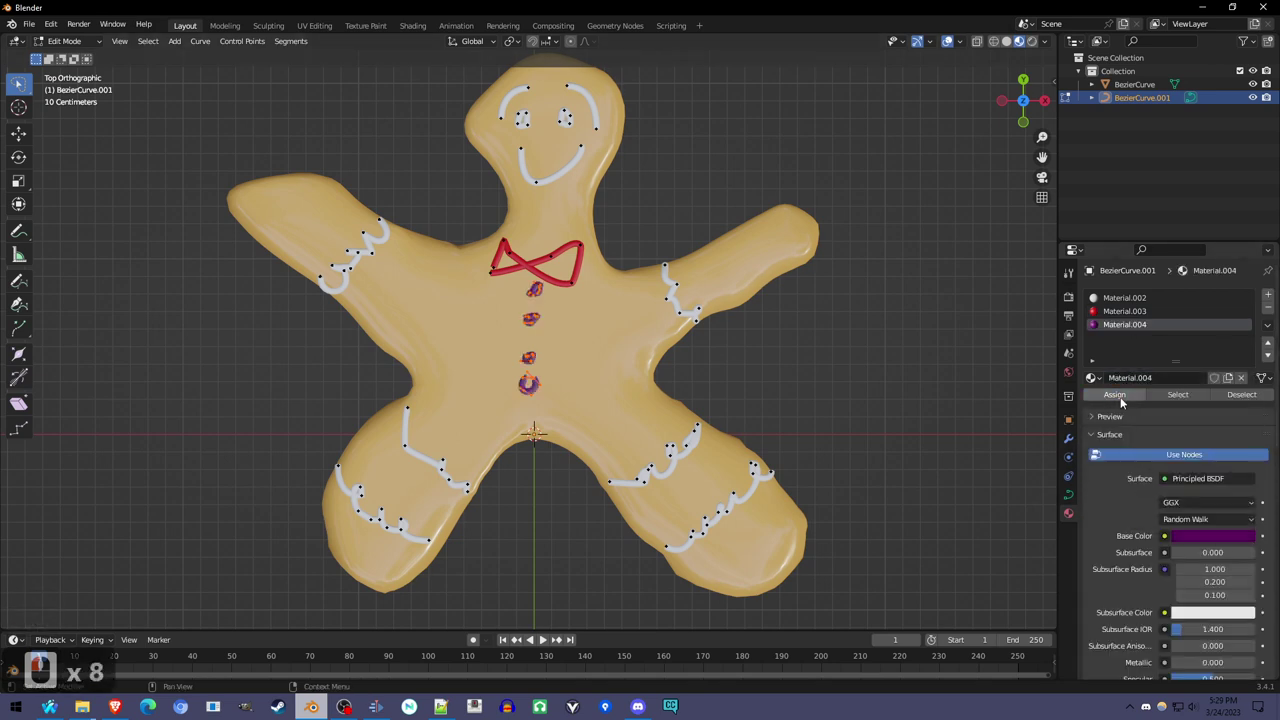
middle_drag(561, 183, 653, 389)
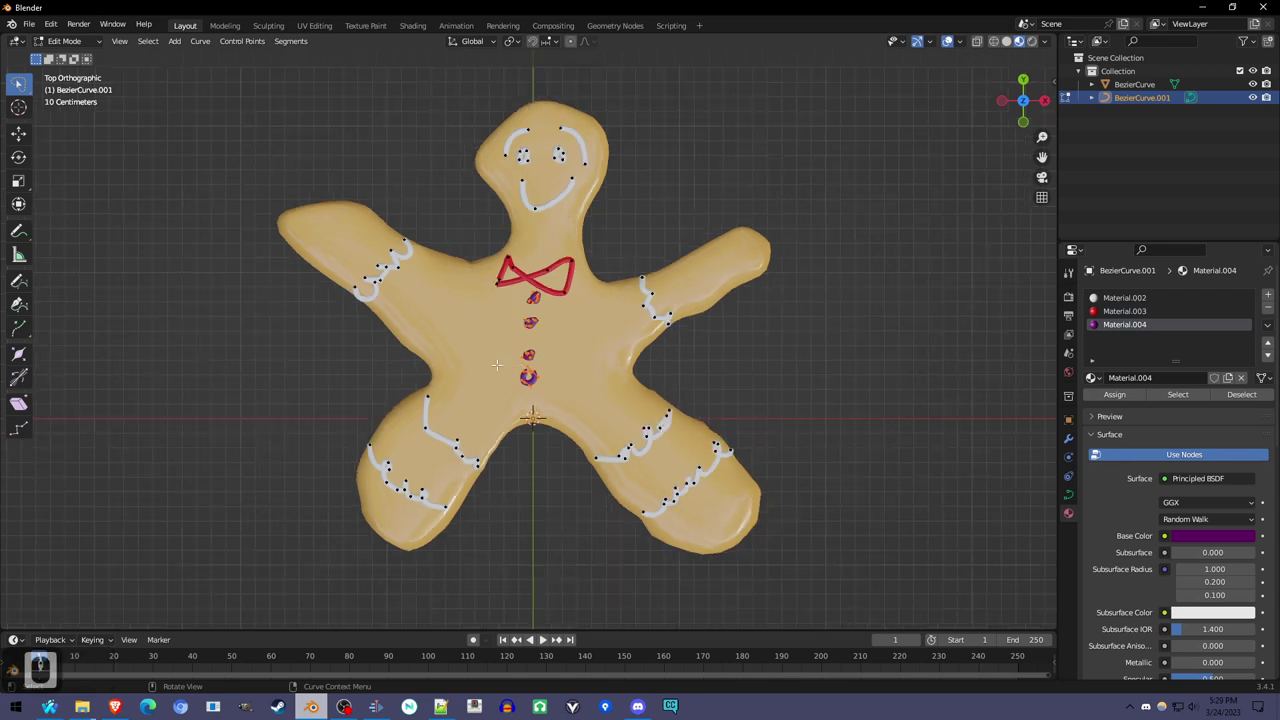
key(Tab)
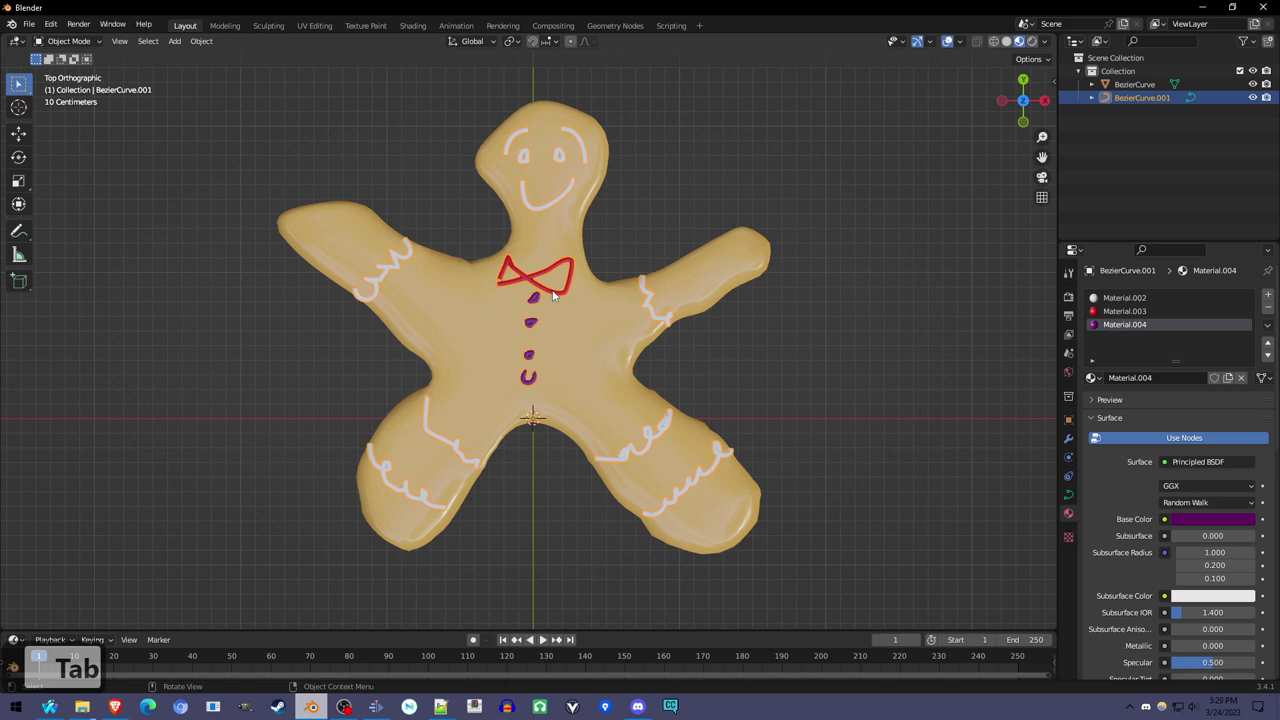
Step: Draw an extra stroke over the bow tie and assign it the red Material.003
click(1162, 314)
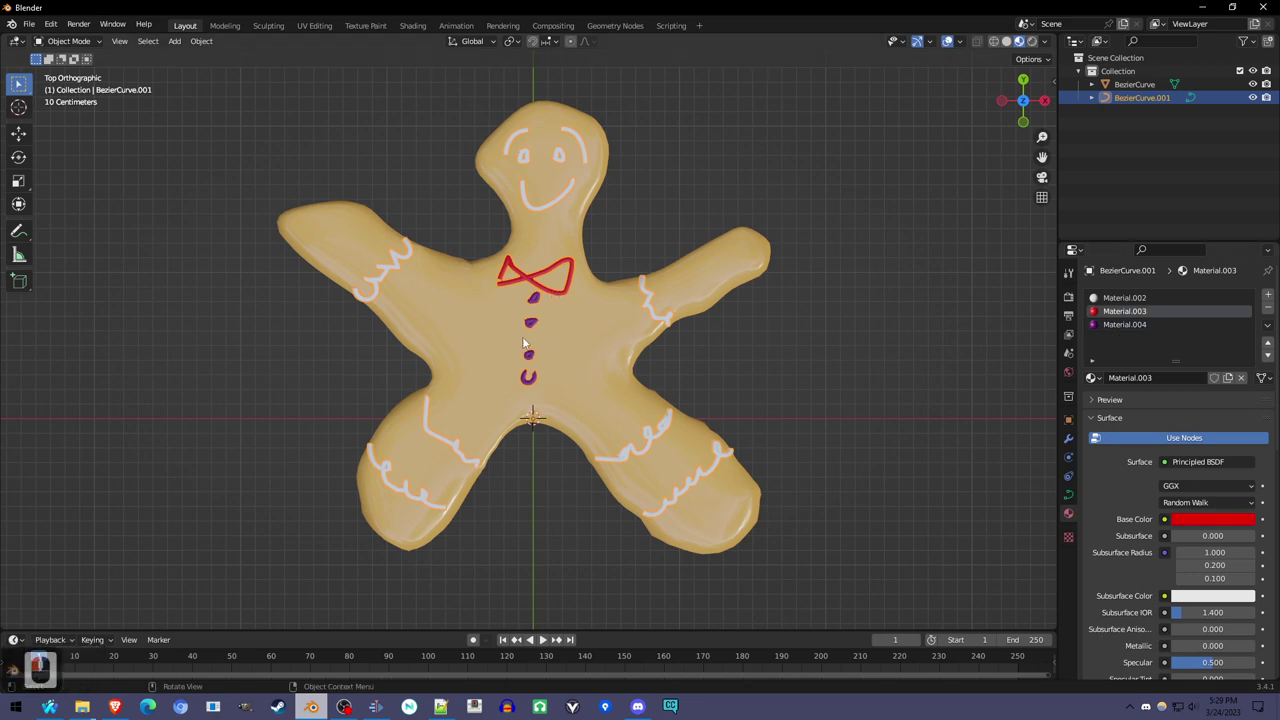
key(Tab)
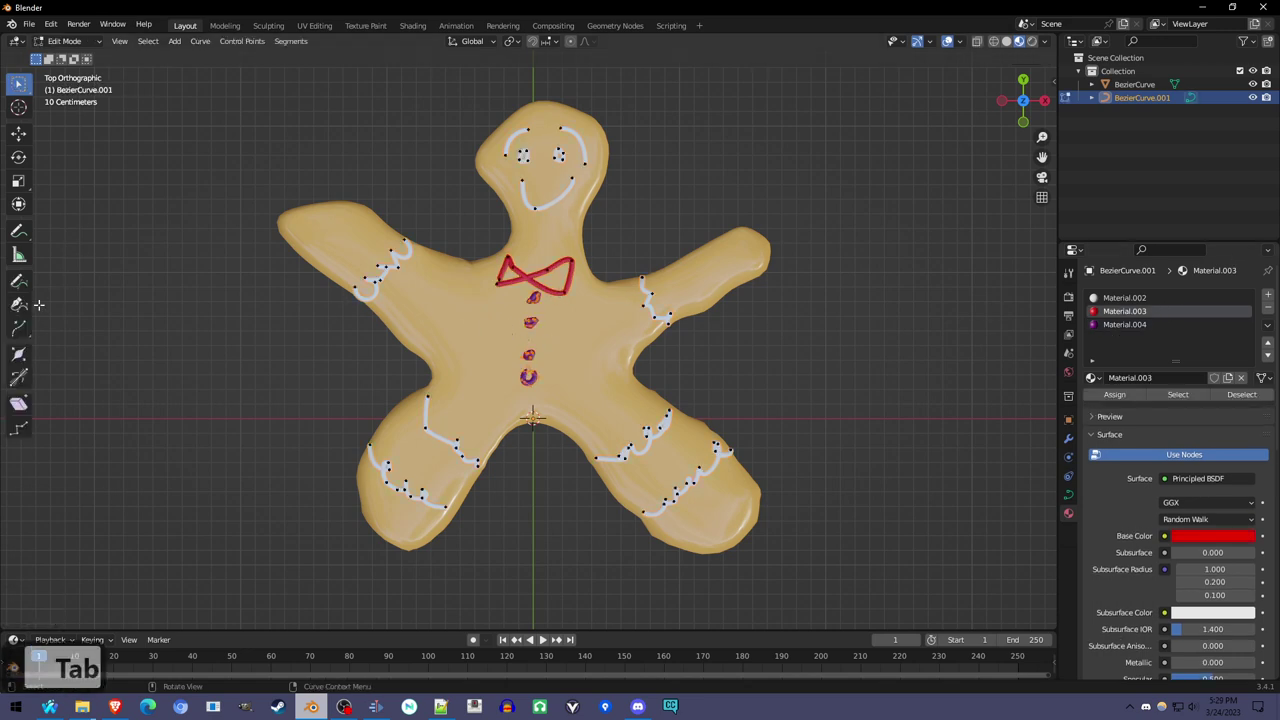
click(19, 231)
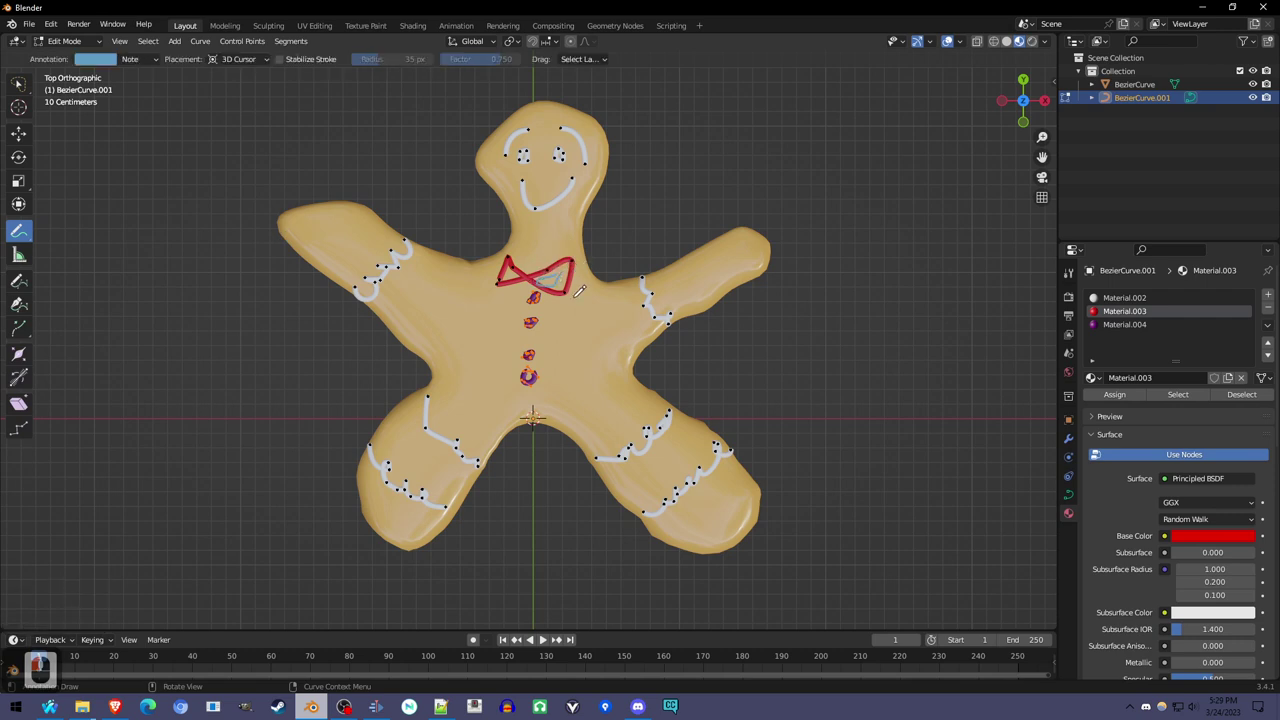
click(19, 281)
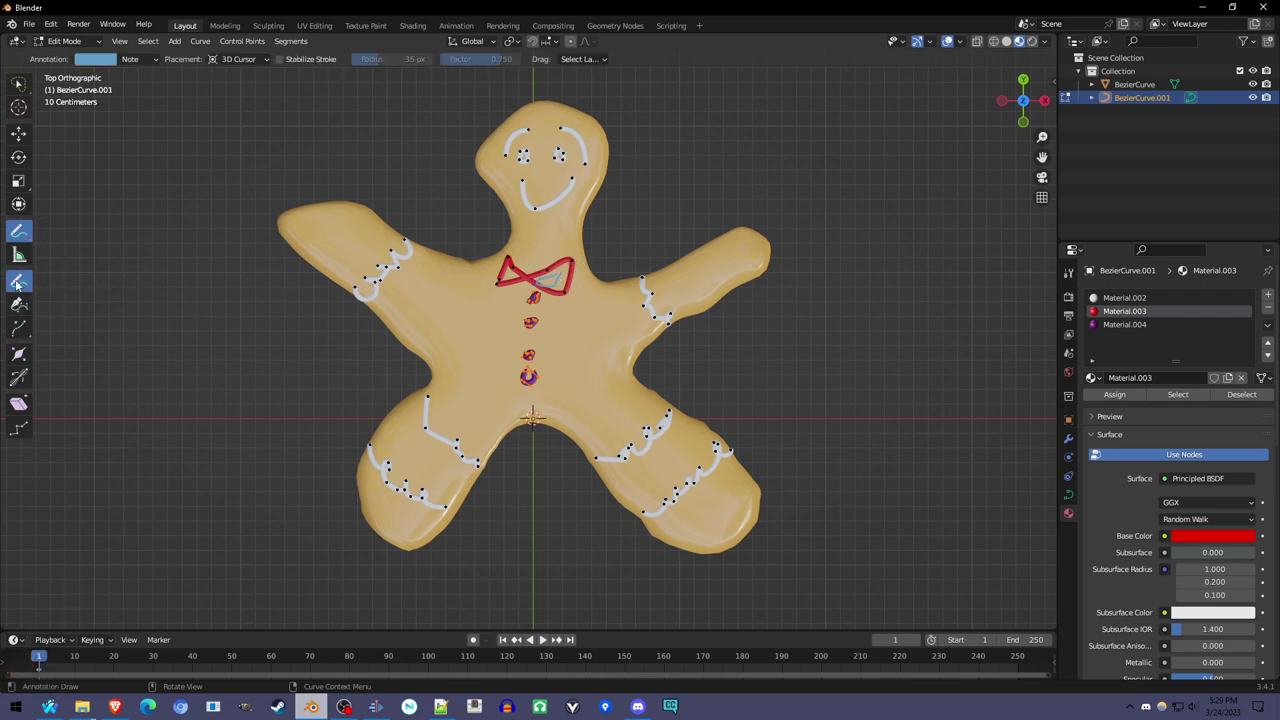
mouse_move(550, 278)
mouse_down()
mouse_move(562, 268)
mouse_move(520, 263)
mouse_up()
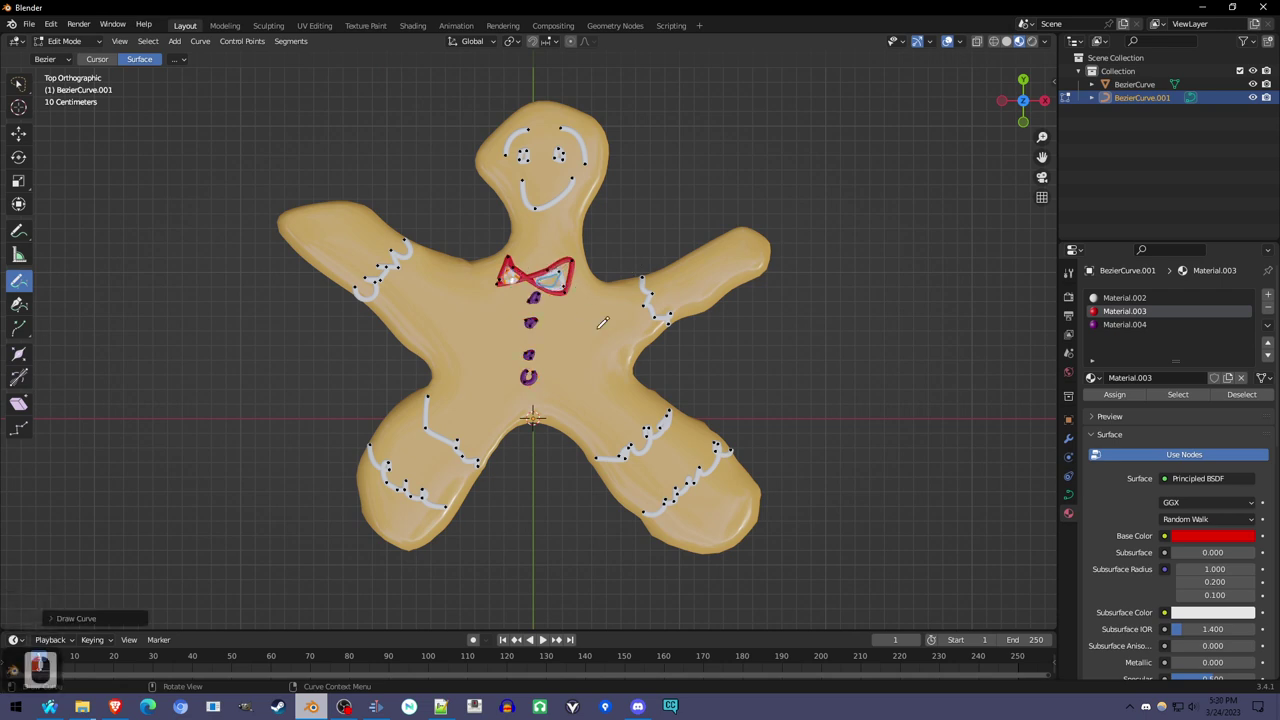
click(1114, 394)
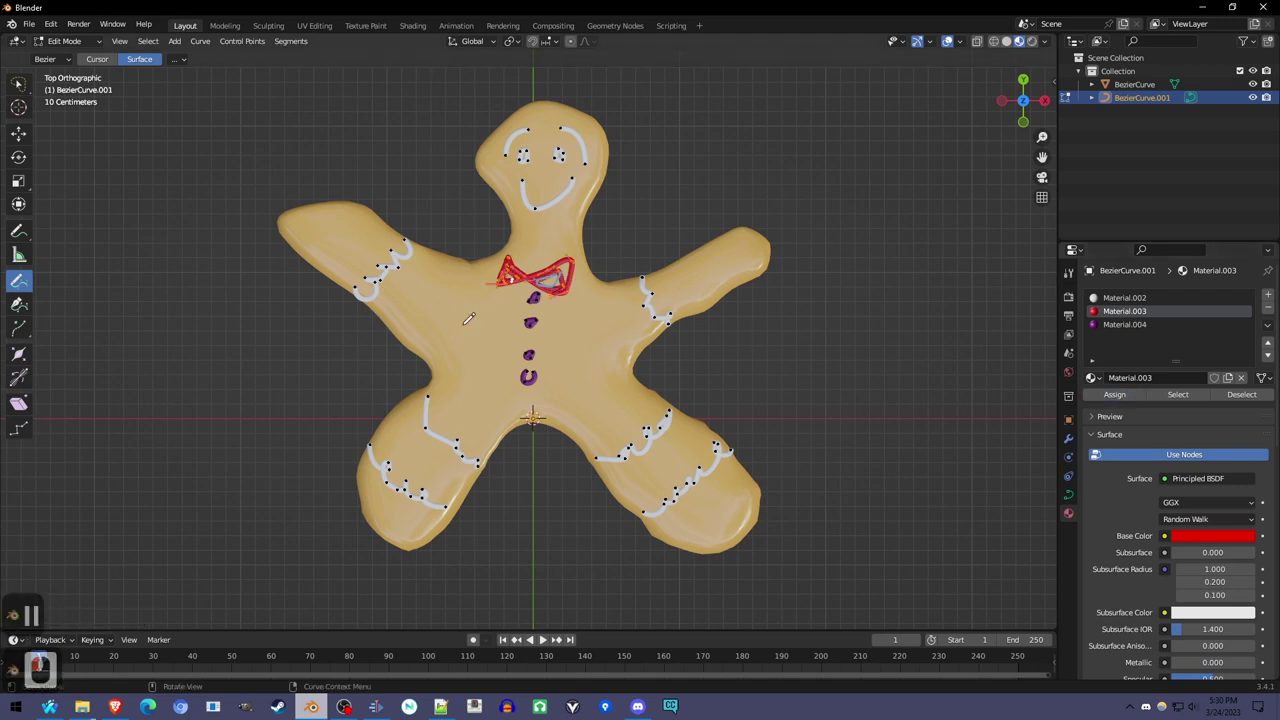
key(Tab)
scroll(581, 294, up, 5)
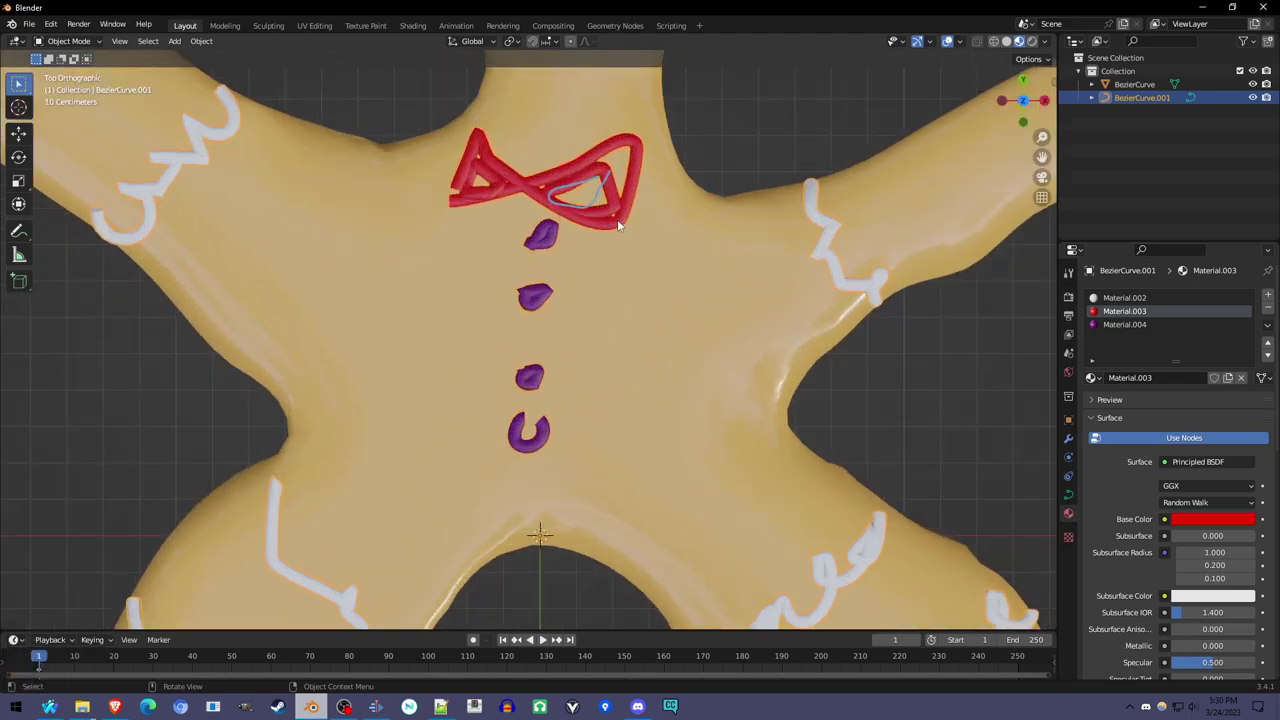
shift+middle_drag(664, 237, 643, 330)
scroll(632, 394, down, 2)
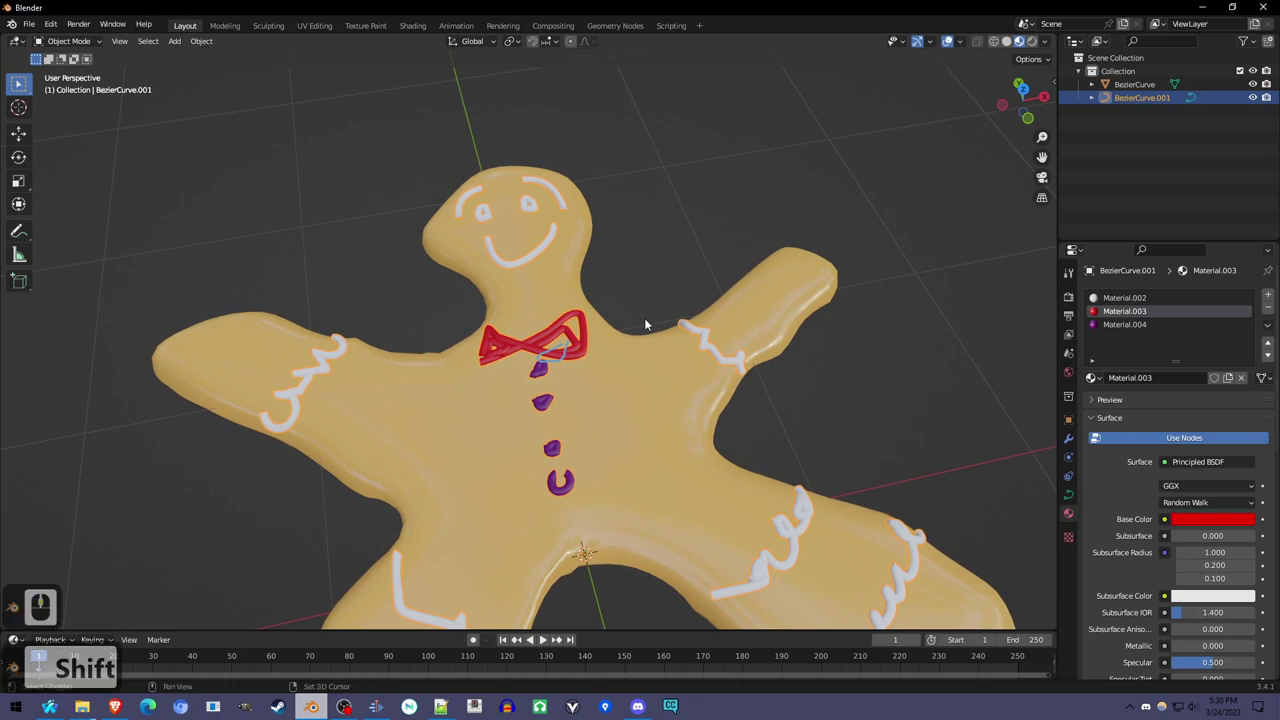
Step: Duplicate the icing curve in place and delete all of the copy's vertices
key(shift+d)
right_click(644, 318)
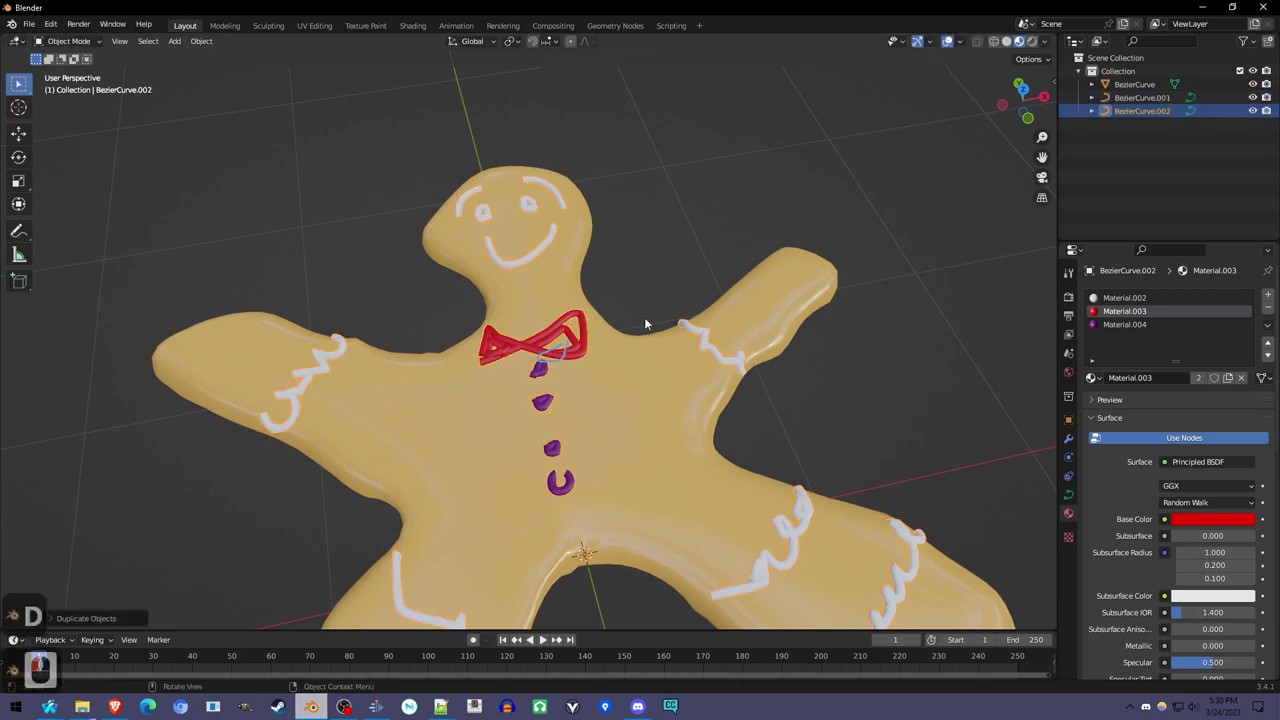
key(Tab)
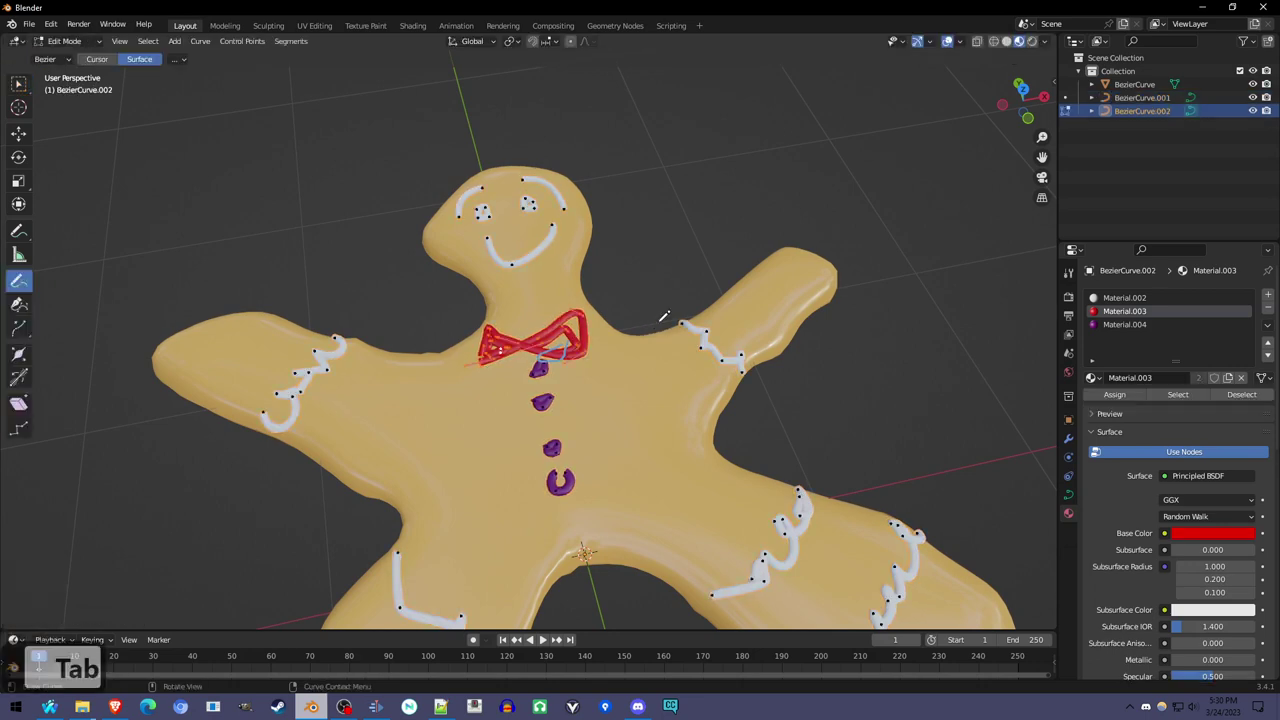
key(a)
key(x)
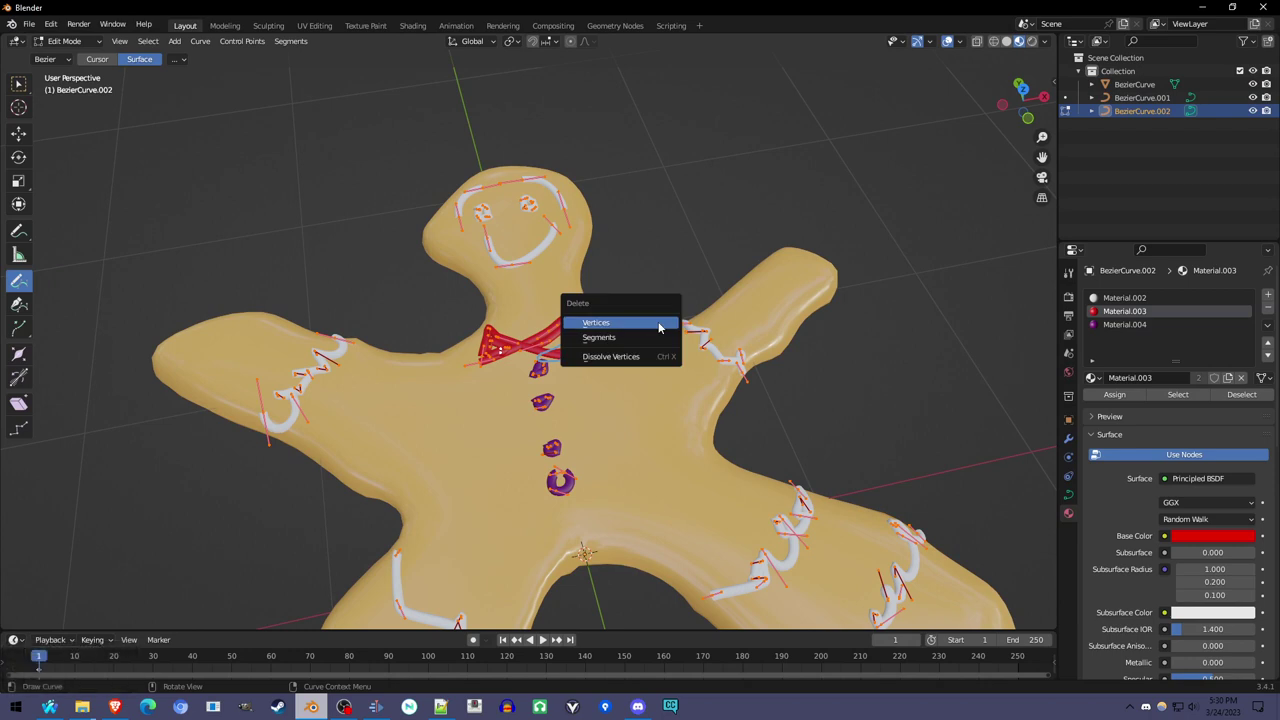
click(659, 324)
Step: Draw trial strokes around the bow tie and body, undo them, and leave Edit Mode
scroll(541, 362, up, 4)
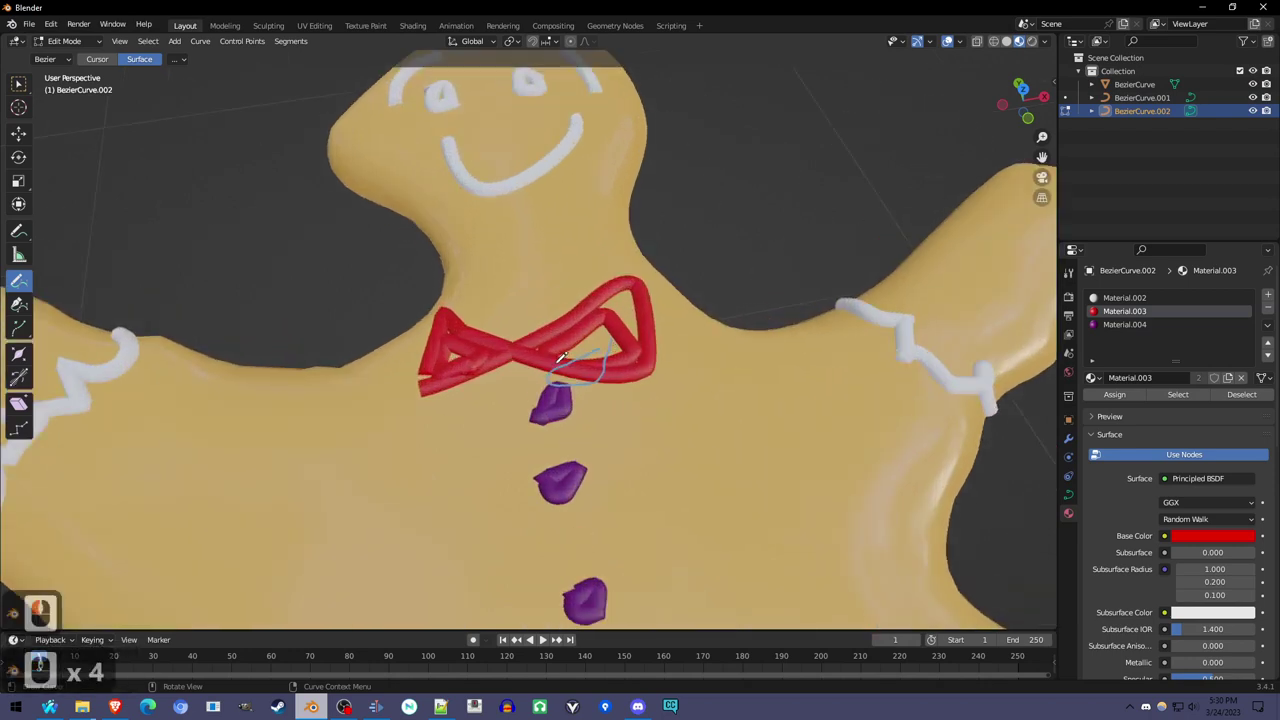
middle_drag(541, 362, 543, 312)
mouse_move(543, 312)
mouse_down()
mouse_move(609, 343)
mouse_move(635, 390)
mouse_up()
scroll(673, 367, down, 3)
middle_drag(673, 367, 560, 330)
scroll(560, 330, up, 3)
mouse_move(560, 330)
mouse_down()
mouse_move(668, 426)
mouse_move(558, 456)
mouse_move(506, 352)
mouse_move(605, 275)
mouse_move(726, 385)
mouse_up()
mouse_move(726, 385)
middle_down()
mouse_move(714, 423)
mouse_move(580, 428)
mouse_move(551, 451)
mouse_move(584, 479)
mouse_move(668, 373)
mouse_move(647, 391)
middle_up()
key(ctrl+z)
key(ctrl+z)
scroll(580, 428, down, 7)
key(Tab)
scroll(637, 423, up, 2)
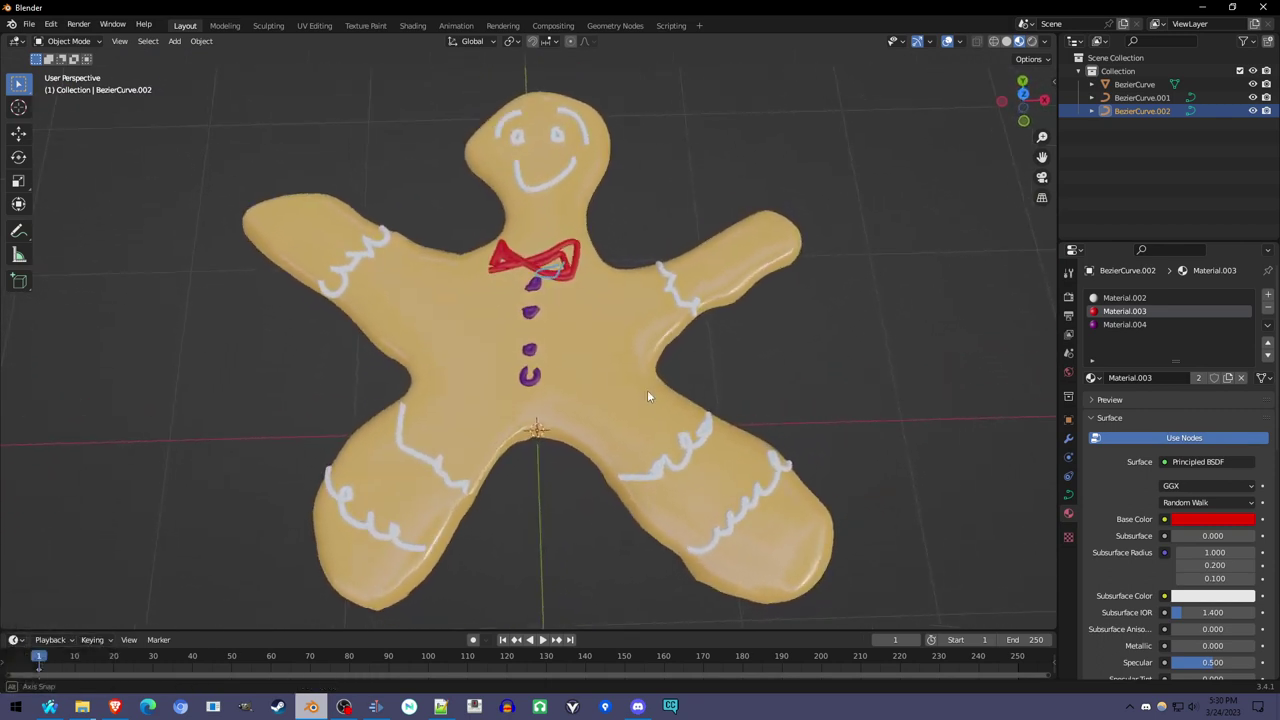
Step: Select BezierCurve.001, switch to the Tweak tool in Edit Mode, and make white Material.002 active
click(660, 268)
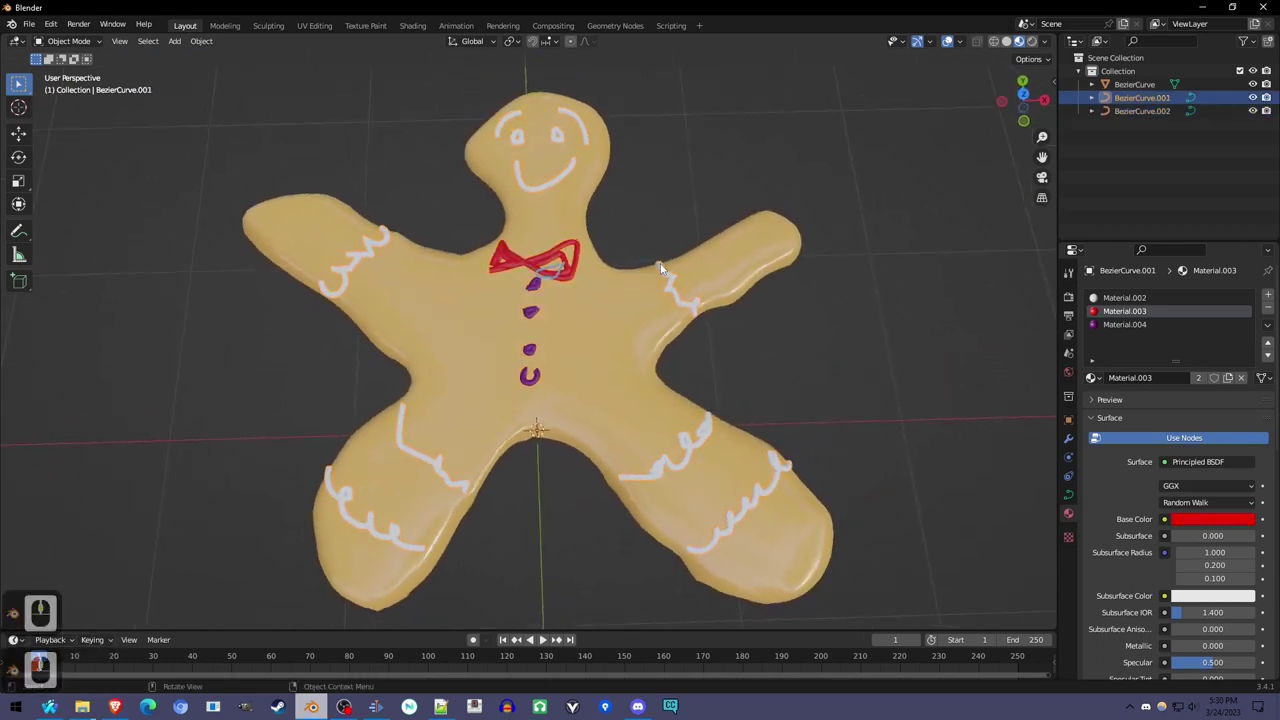
right_click(660, 268)
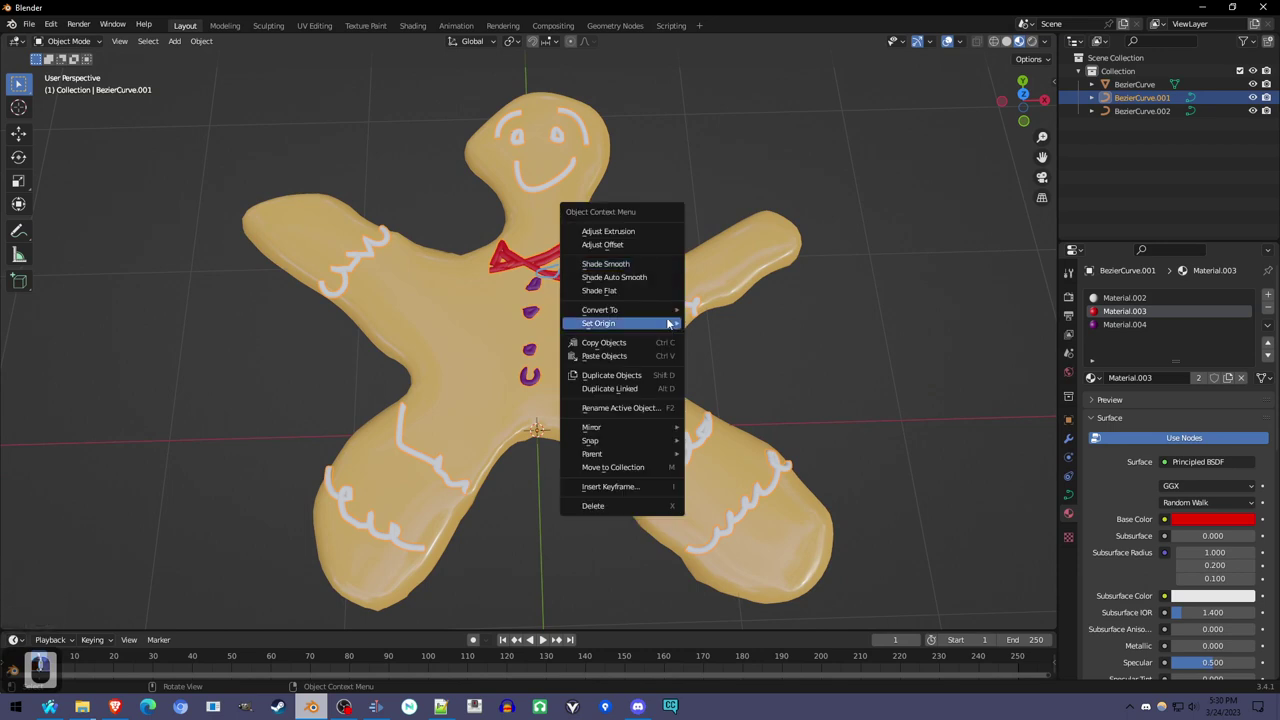
mouse_move(665, 310)
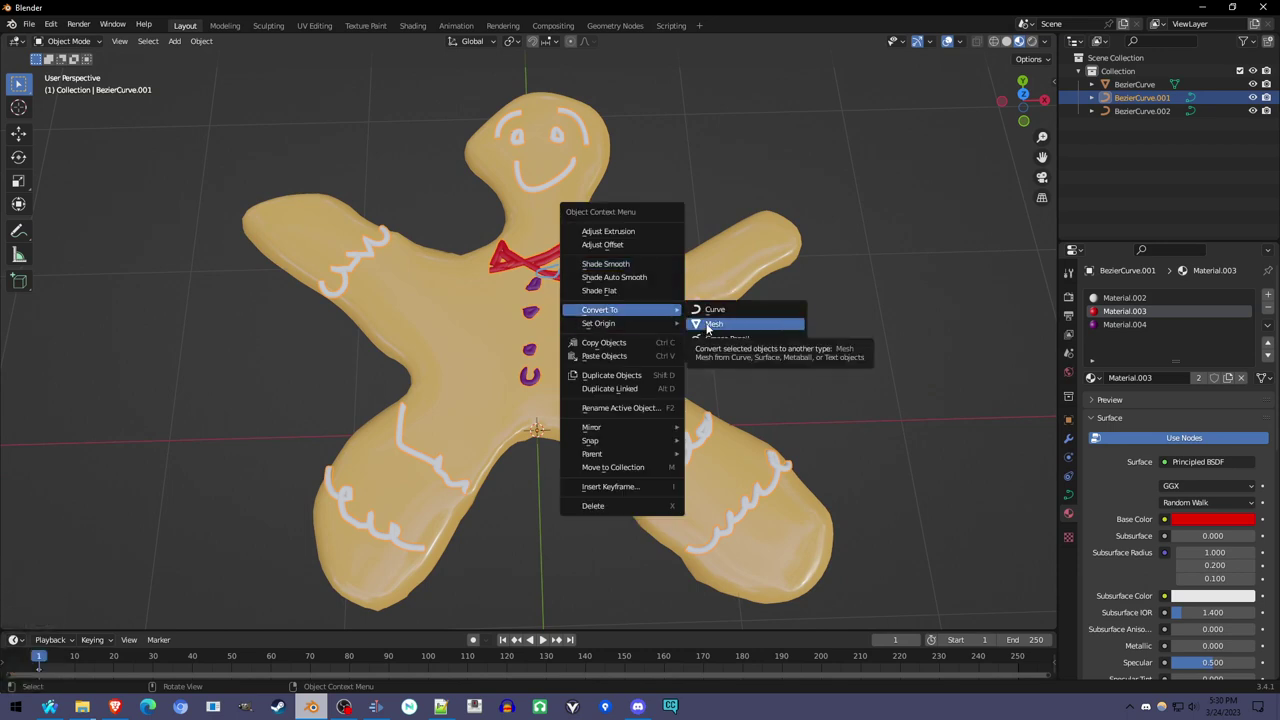
click(724, 247)
key(Tab)
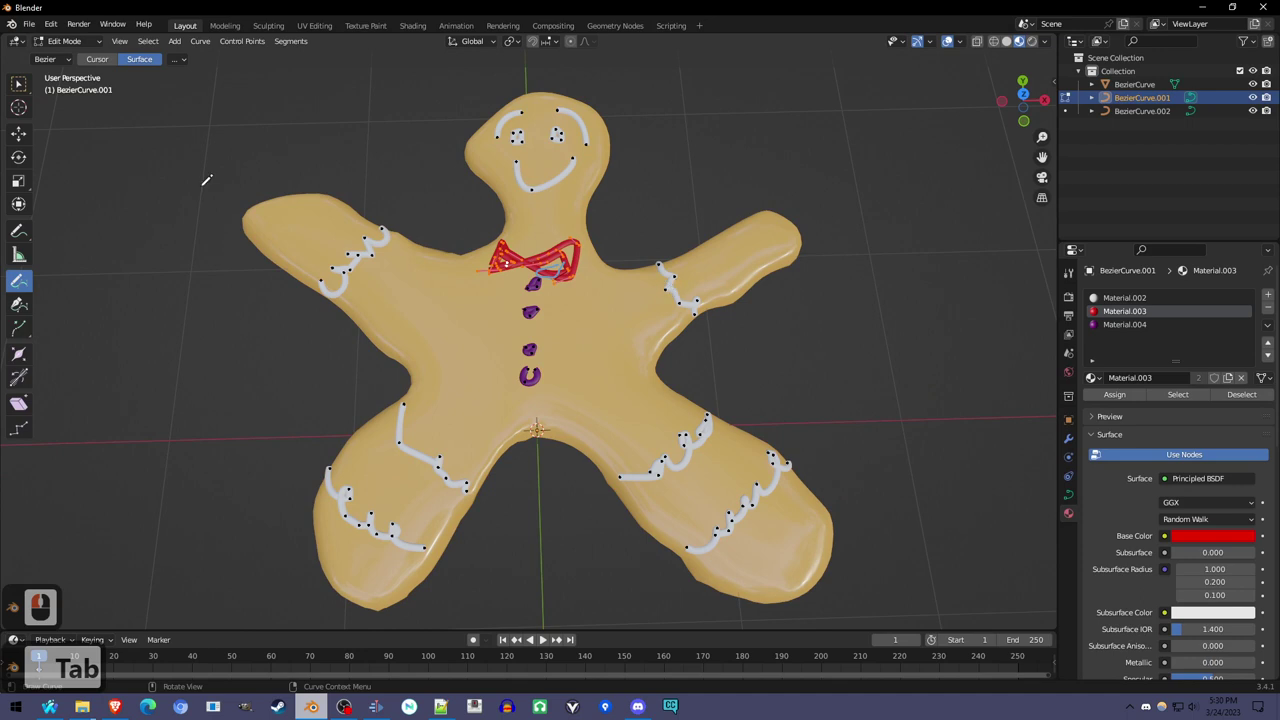
drag(16, 88, 64, 90)
click(1124, 297)
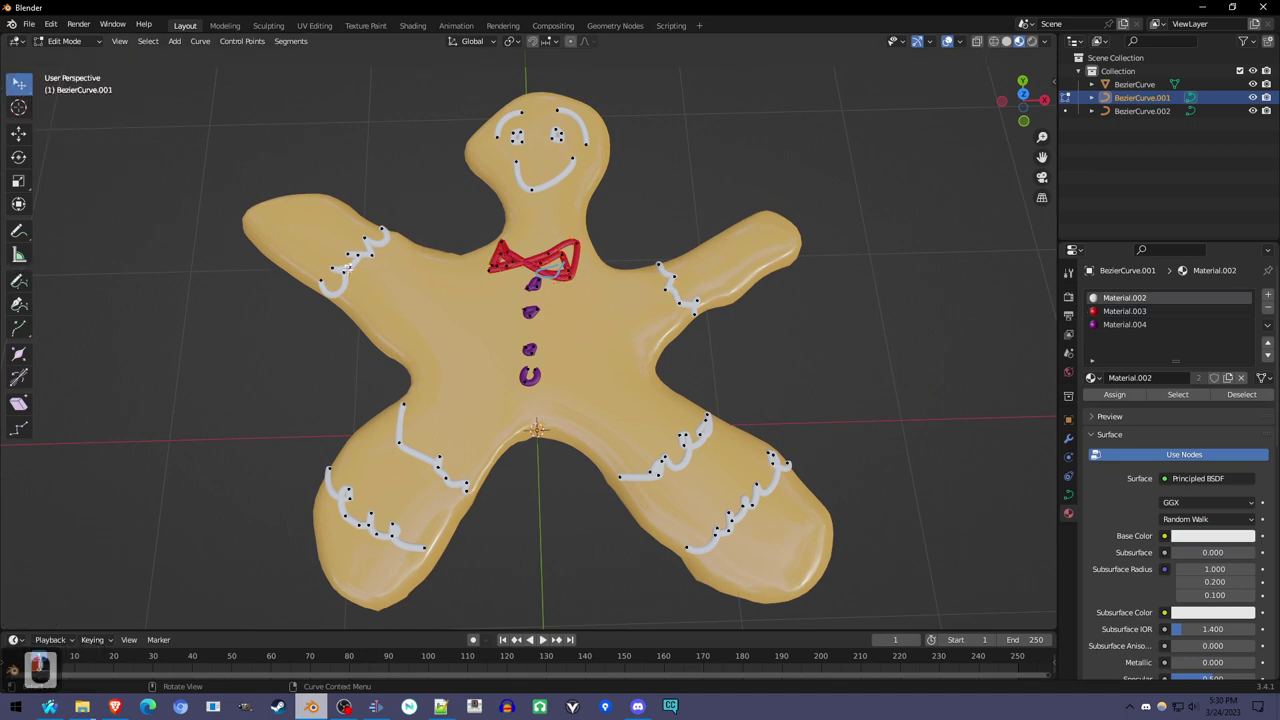
mouse_move(570, 380)
middle_down()
mouse_move(622, 366)
mouse_move(566, 394)
middle_up()
key(Tab)
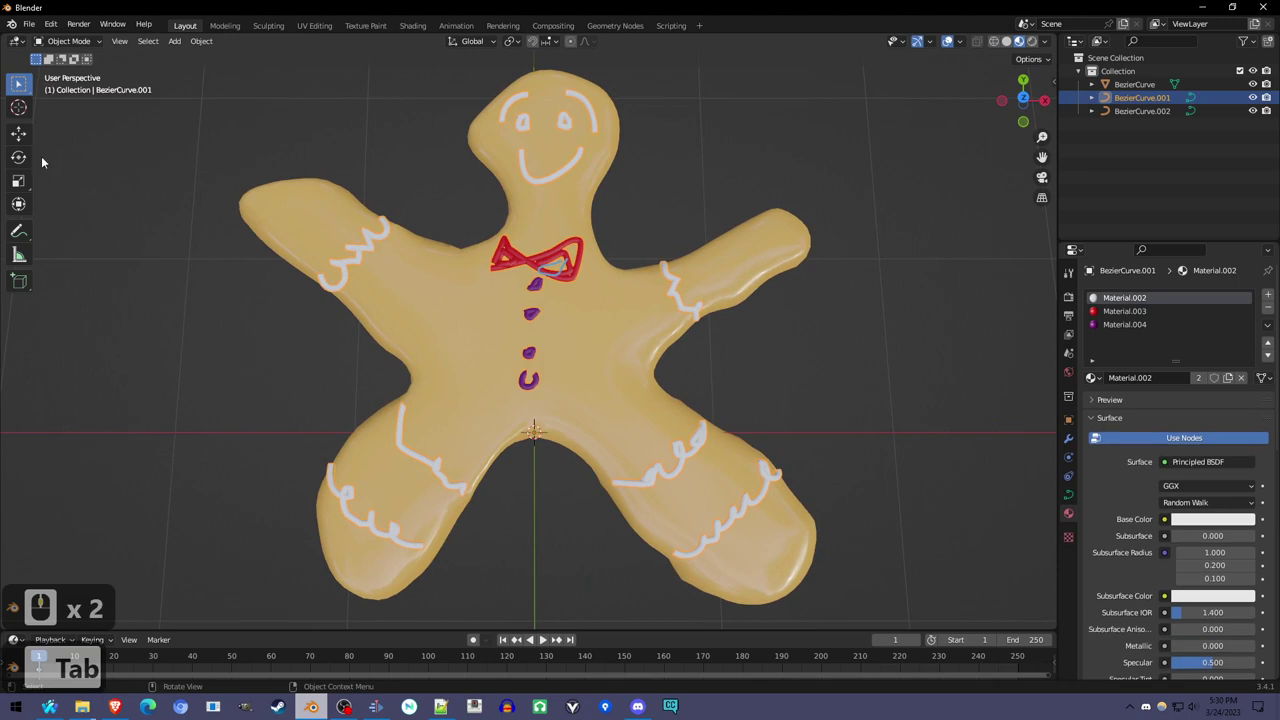
Step: Draw a new white icing line from the arm down across the body
key(Tab)
click(18, 280)
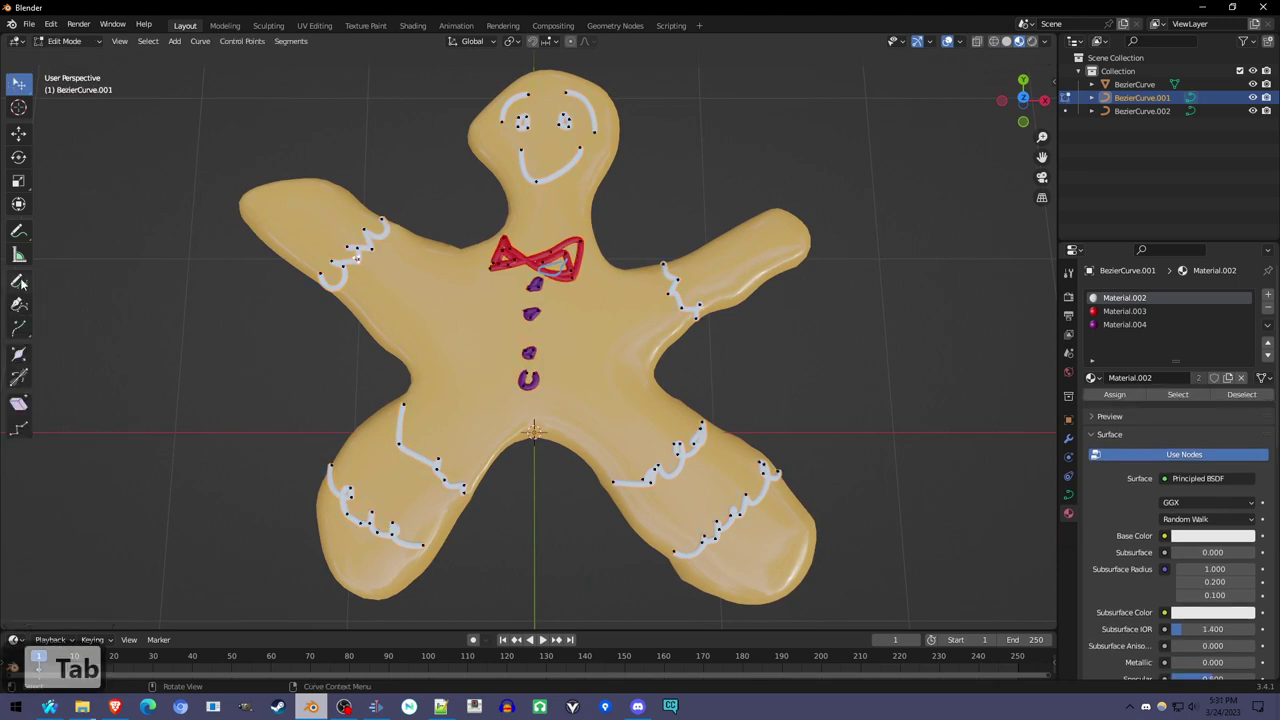
drag(424, 204, 266, 426)
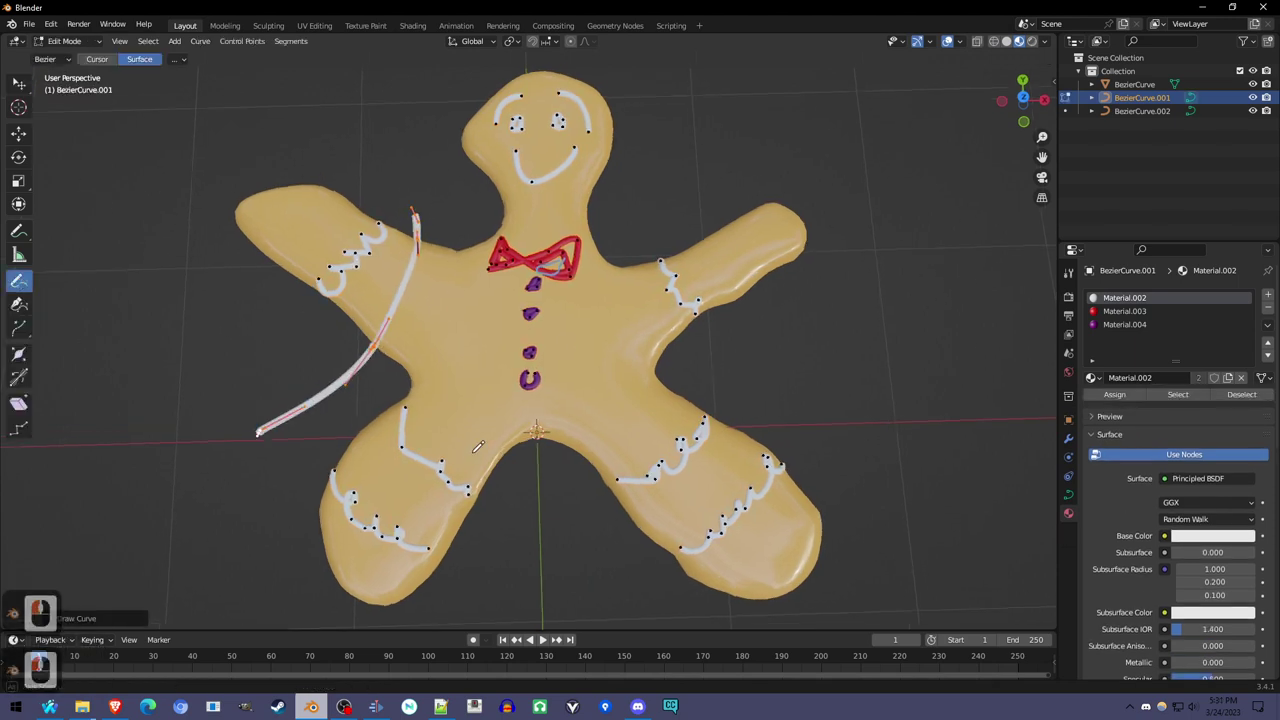
mouse_move(300, 420)
middle_down()
mouse_move(680, 348)
mouse_move(652, 372)
middle_up()
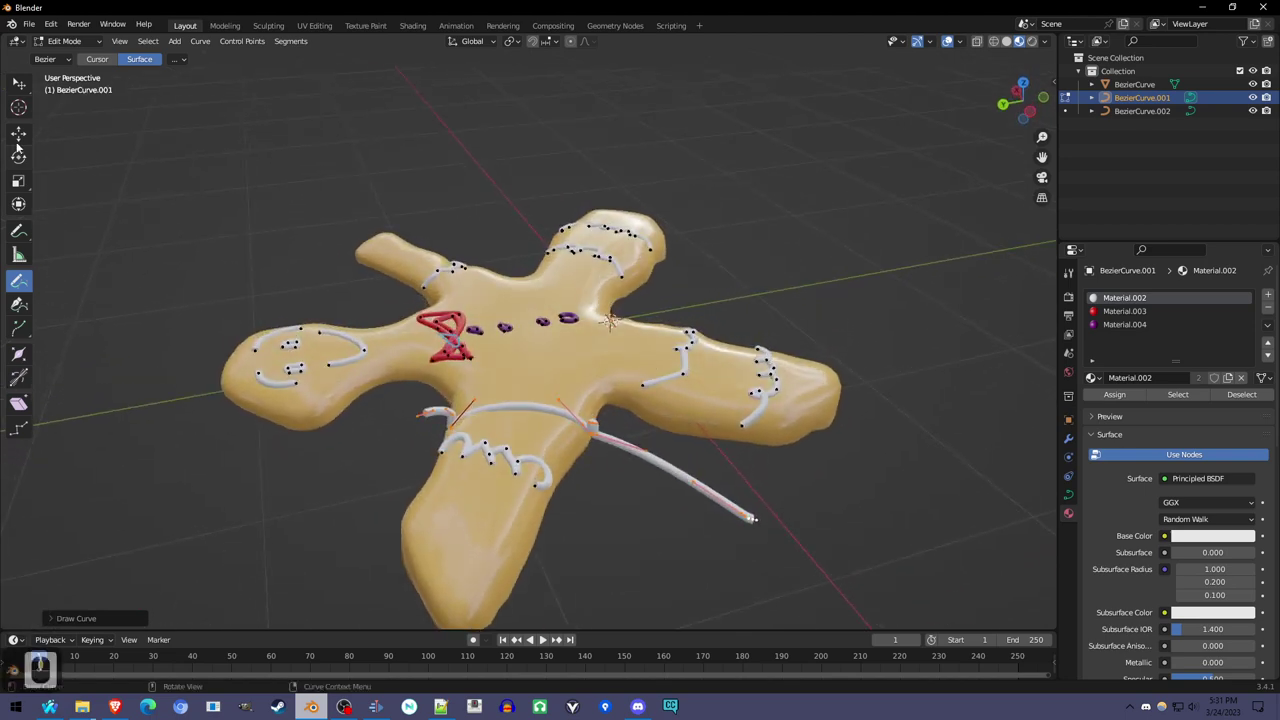
Step: Delete the line's two far end points to remove the tail hanging off the leg
click(22, 84)
click(749, 518)
click(750, 521)
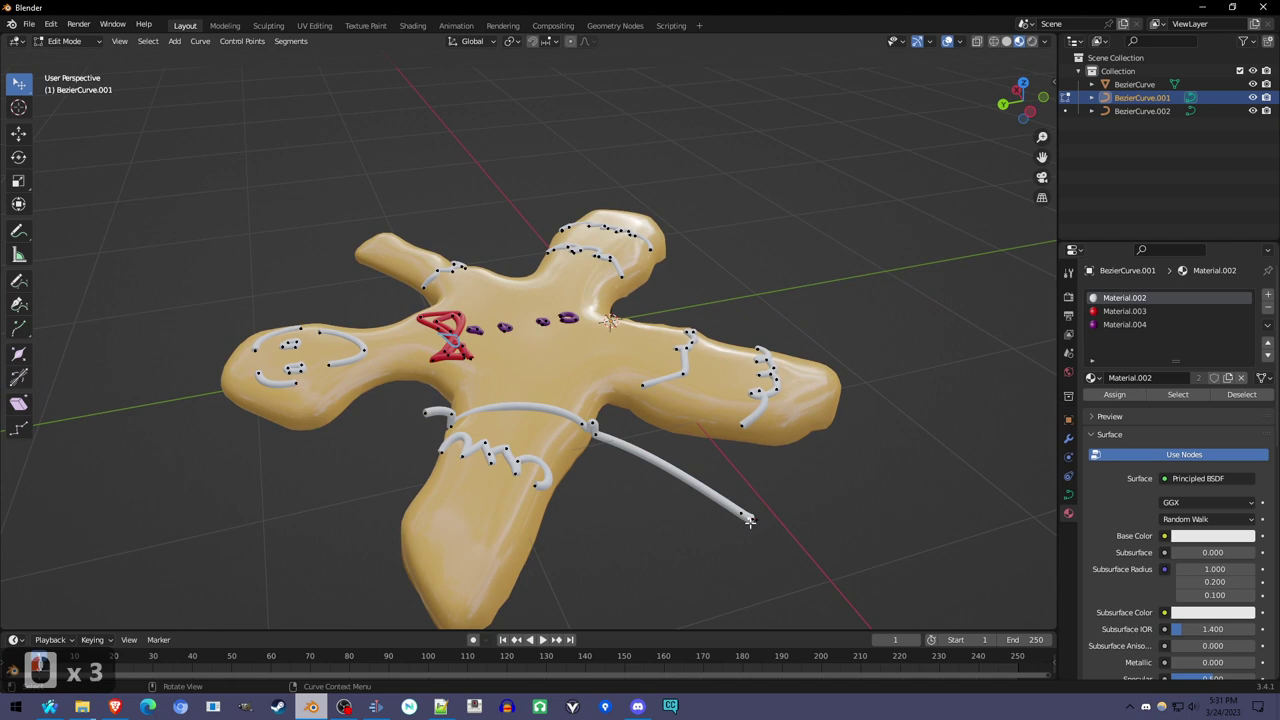
key(x)
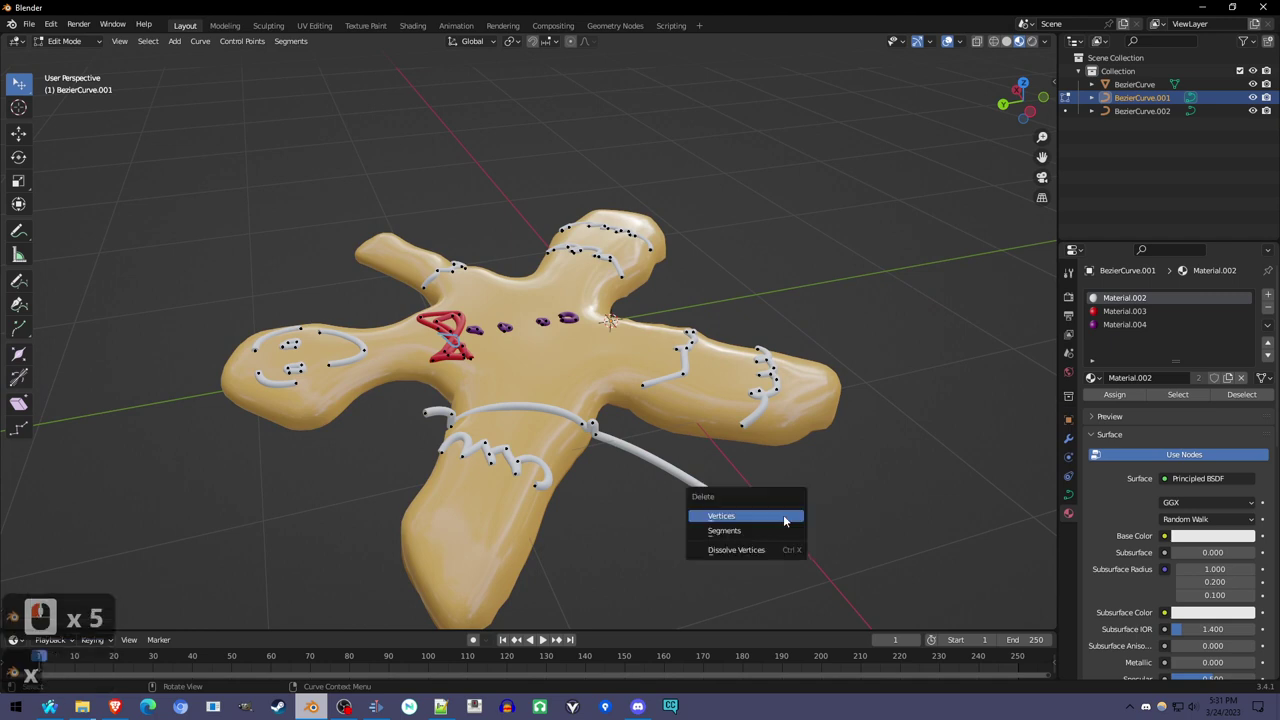
click(786, 517)
click(750, 512)
key(x)
click(771, 519)
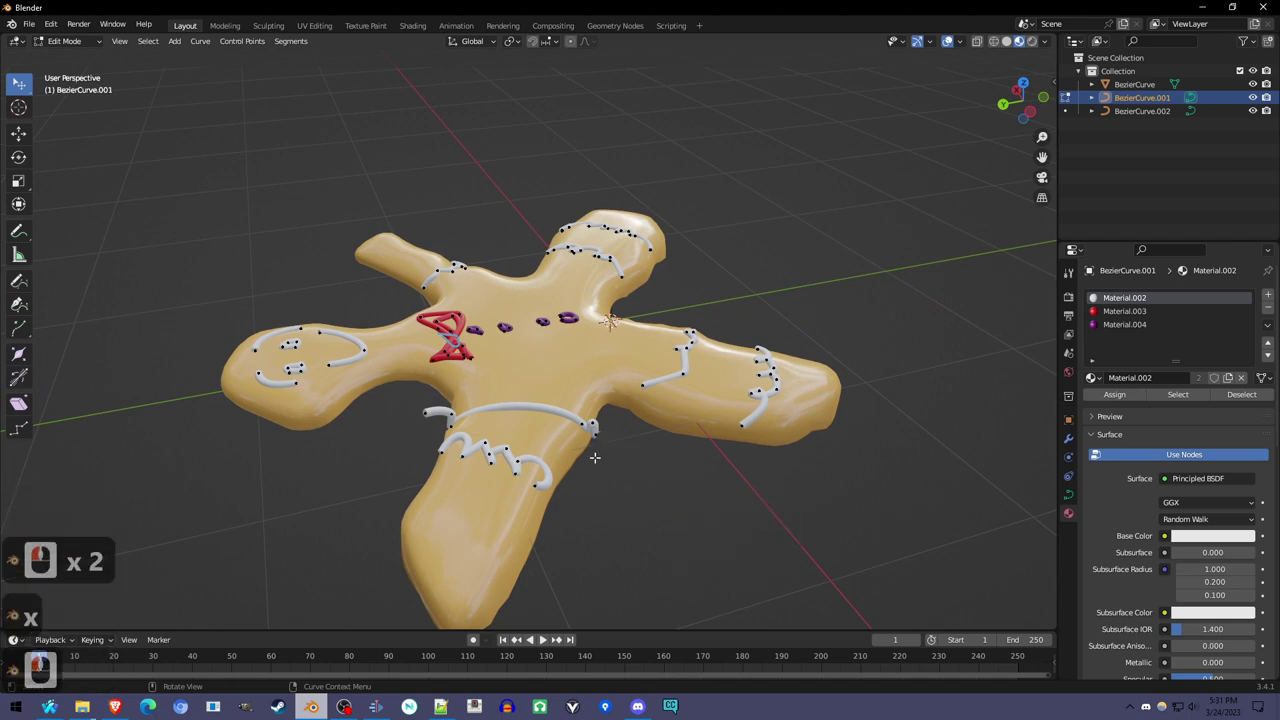
Step: Delete the overhanging left end point and return to Object Mode
click(438, 414)
key(x)
click(477, 417)
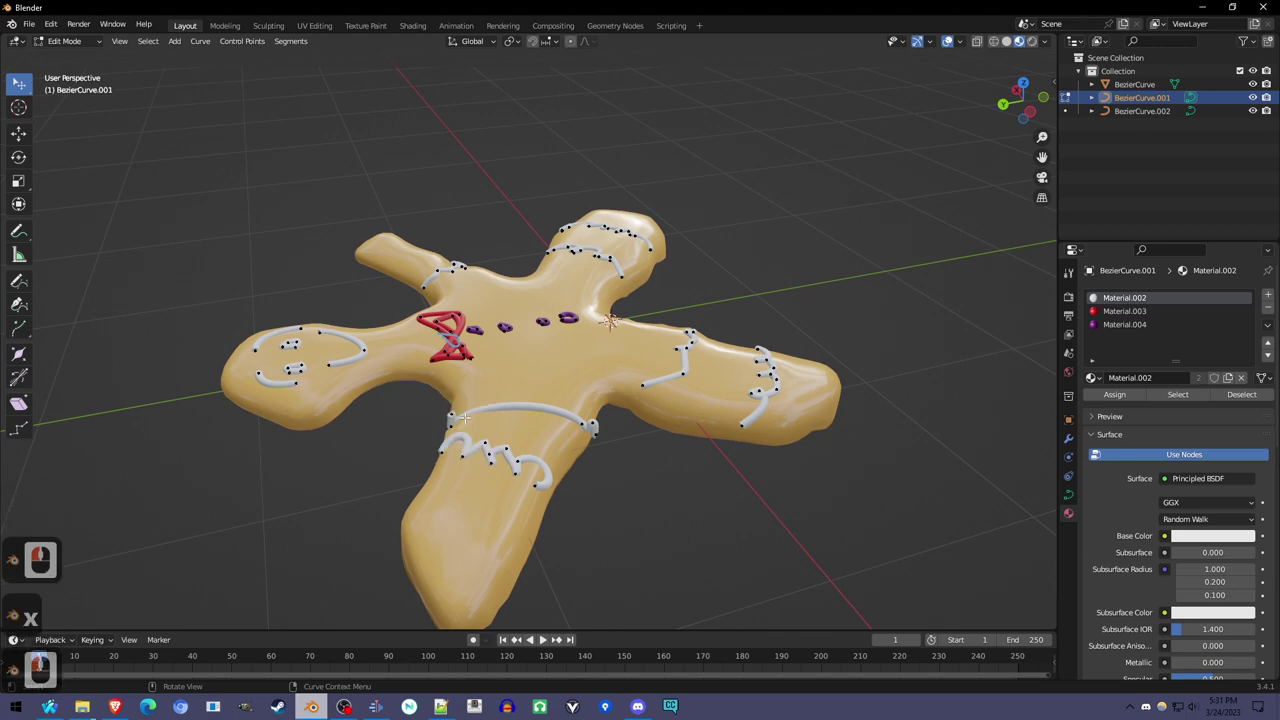
middle_drag(548, 496, 474, 425)
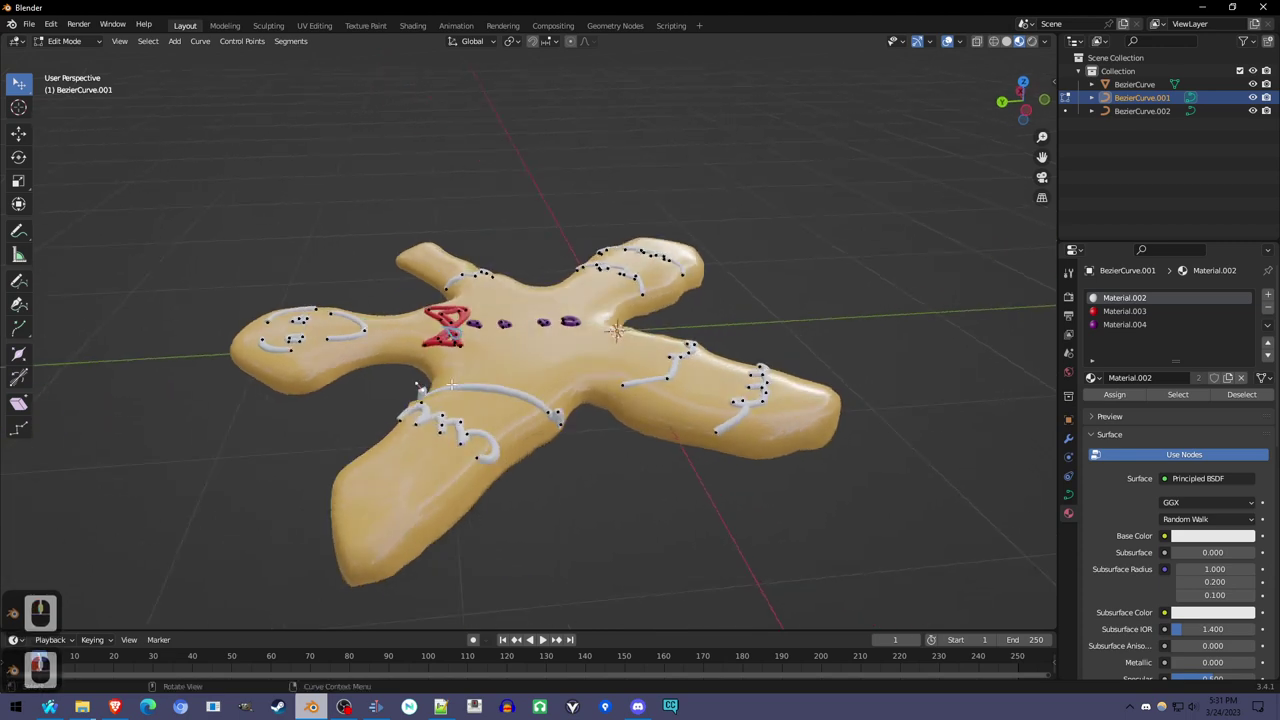
middle_drag(790, 406, 620, 430)
key(Tab)
scroll(533, 416, down, 6)
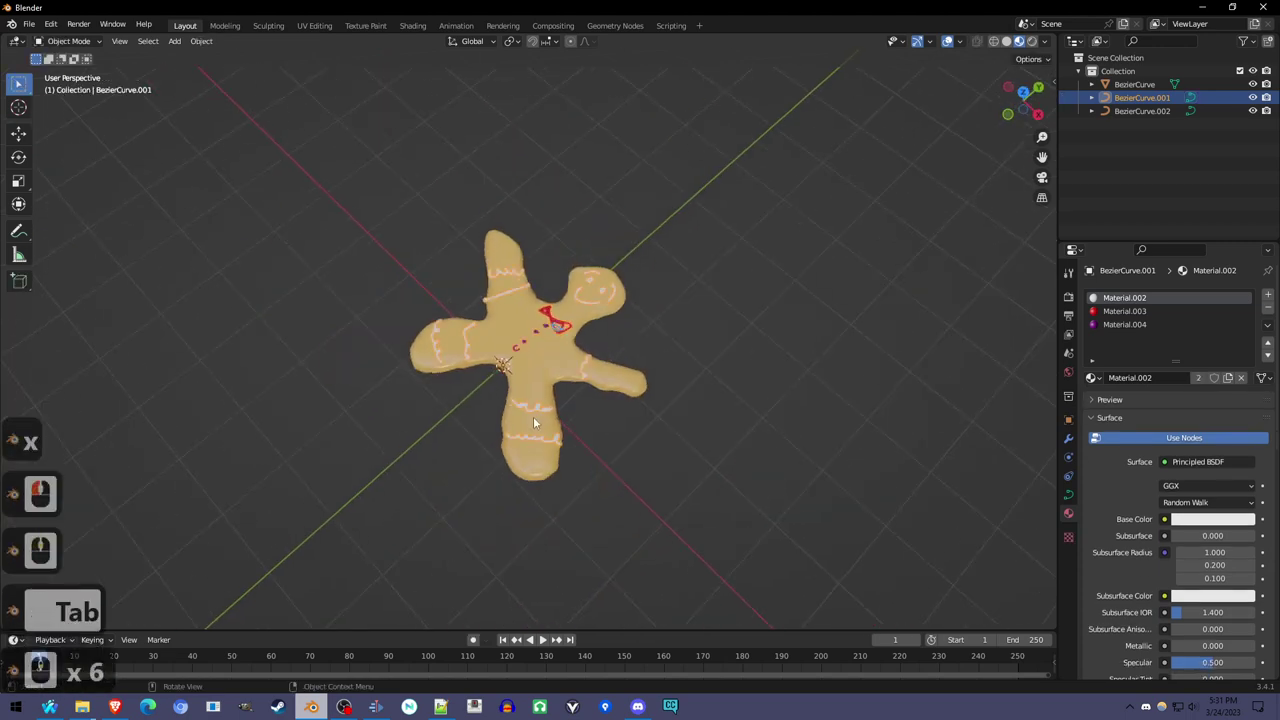
scroll(645, 495, up, 7)
scroll(645, 505, down, 5)
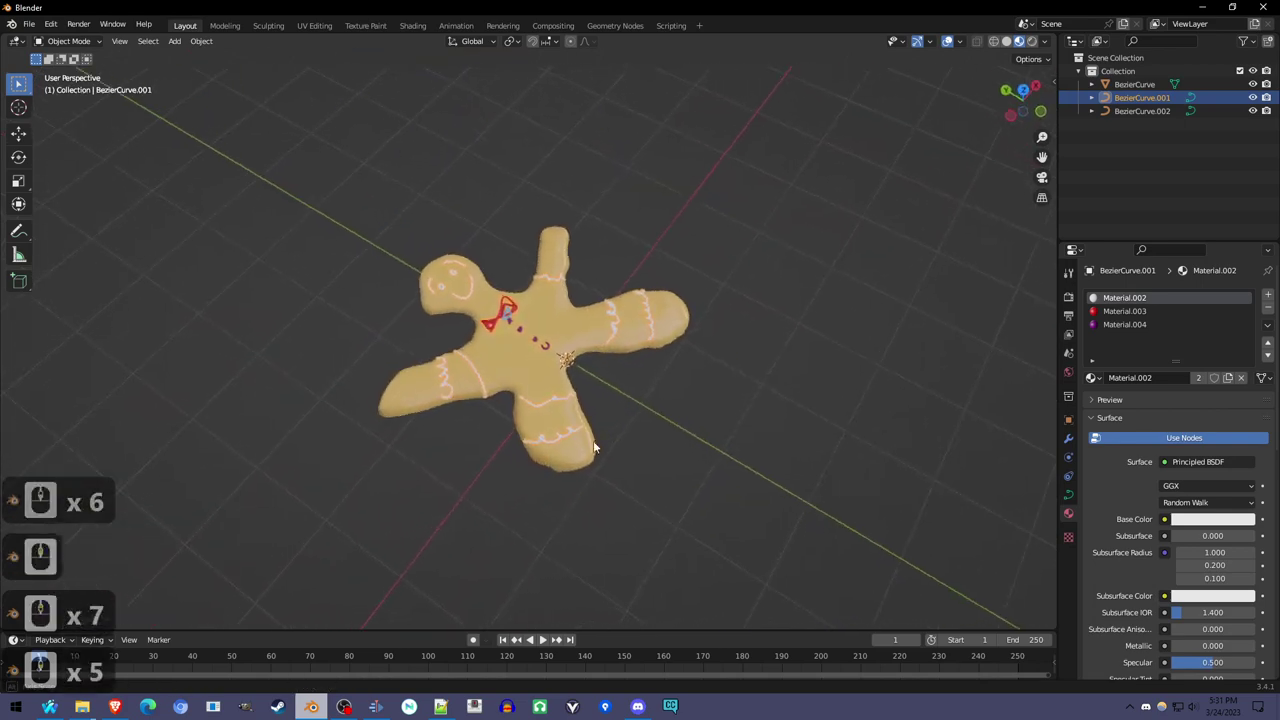